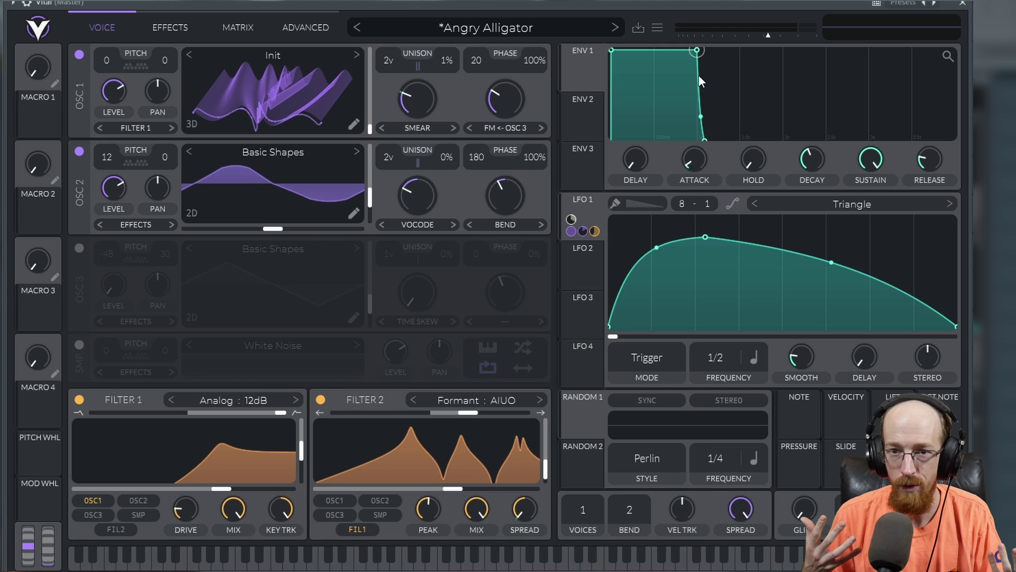
# Start playback and audition the presets Angry Alligator, Bass Pluck 1, Bassy Brass and Growl Lead while viewing their effects.
pyautogui.press('space')
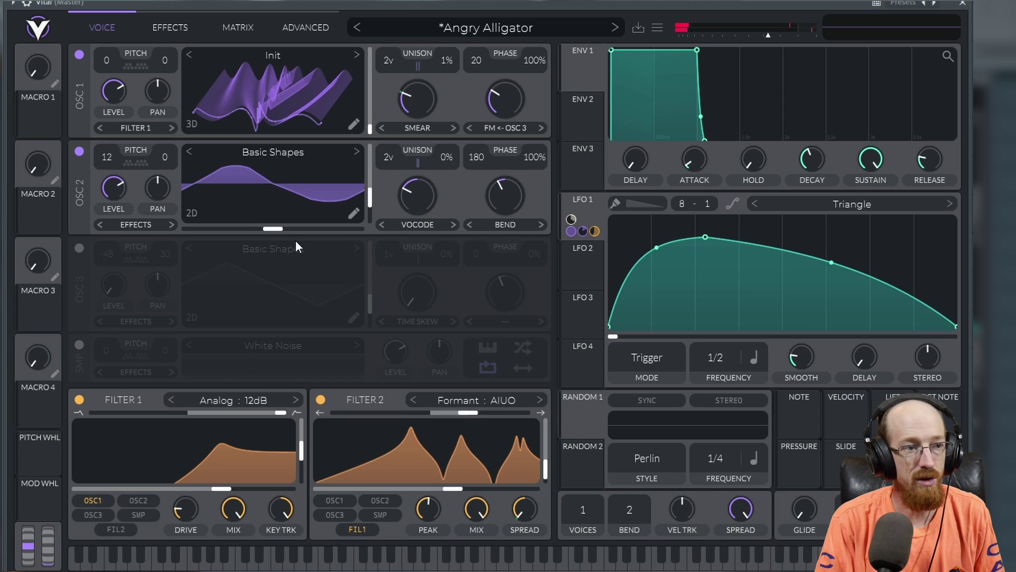
pyautogui.click(180, 29)
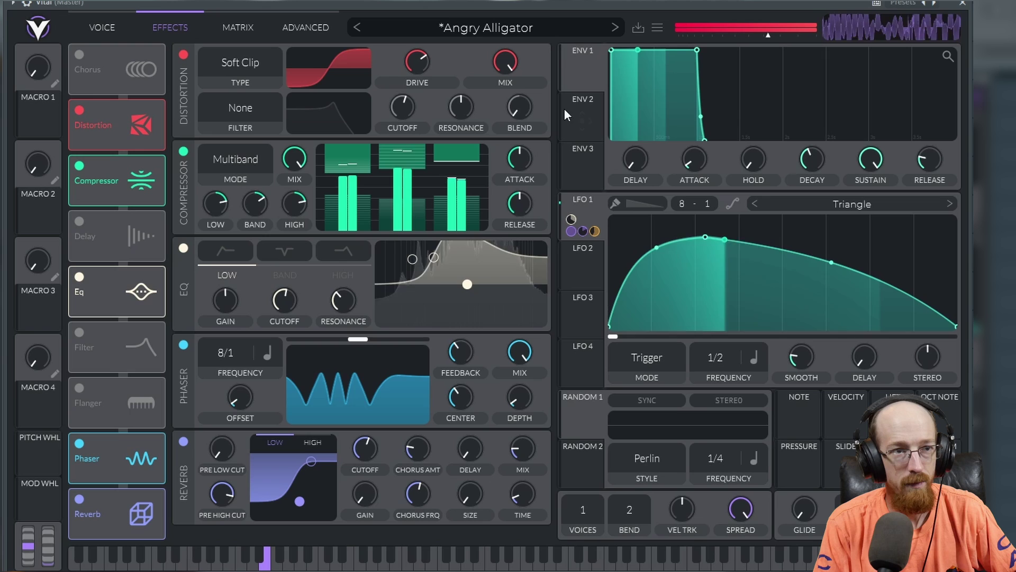
pyautogui.click(613, 28)
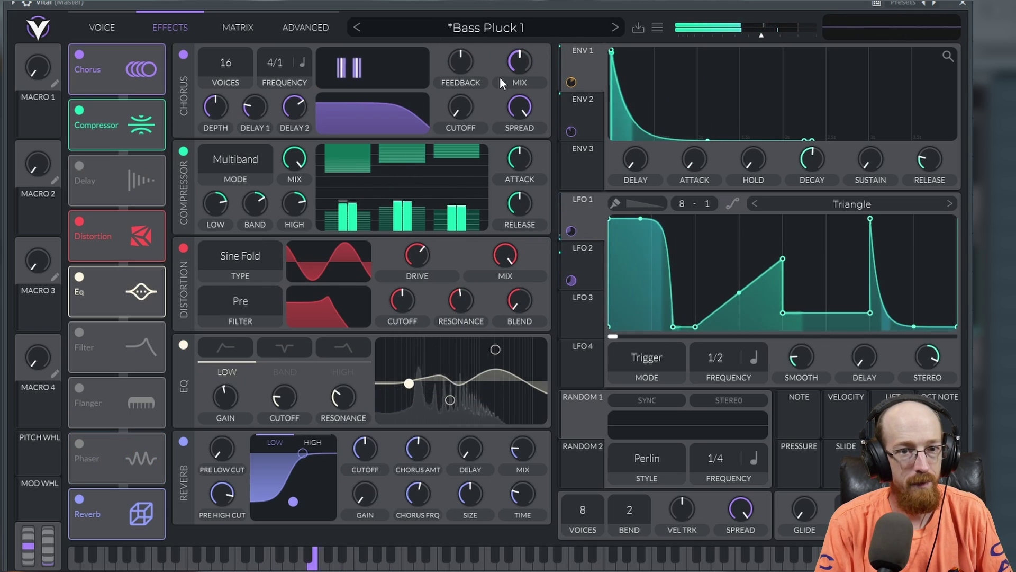
pyautogui.click(614, 28)
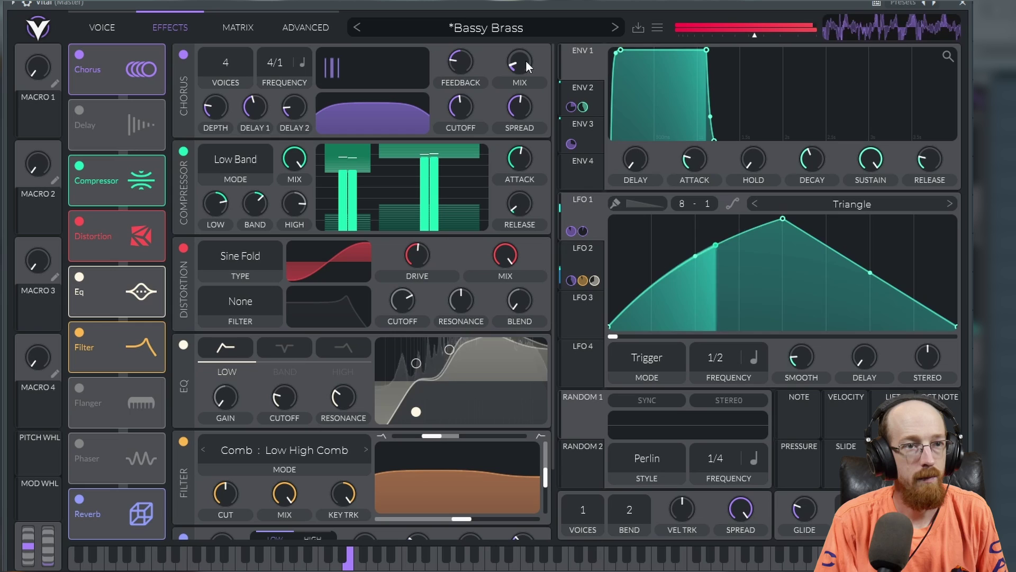
pyautogui.click(615, 28)
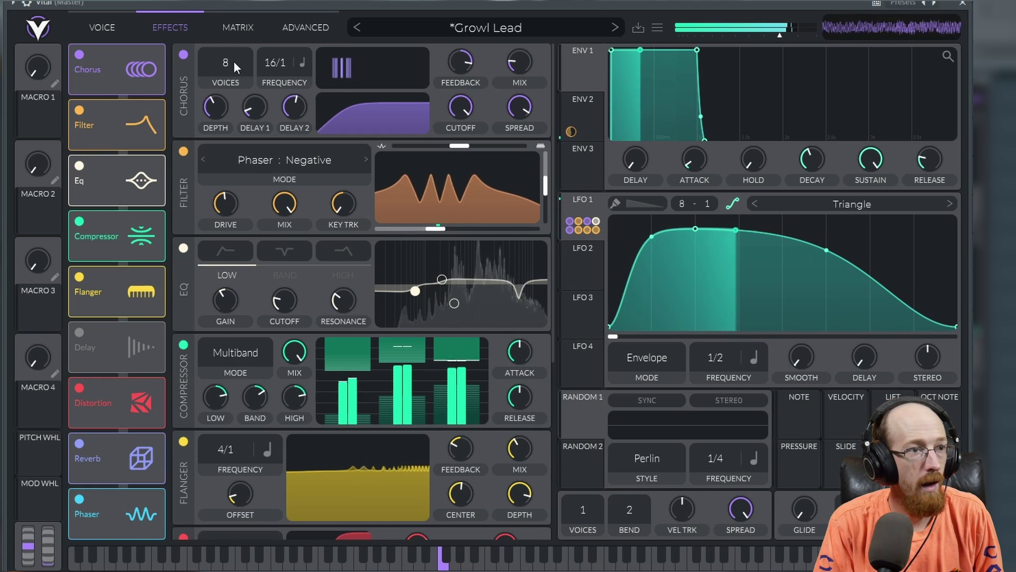
# View Growl Lead's oscillator settings and try a higher LFO 1 stereo amount, then reset that control.
pyautogui.click(115, 30)
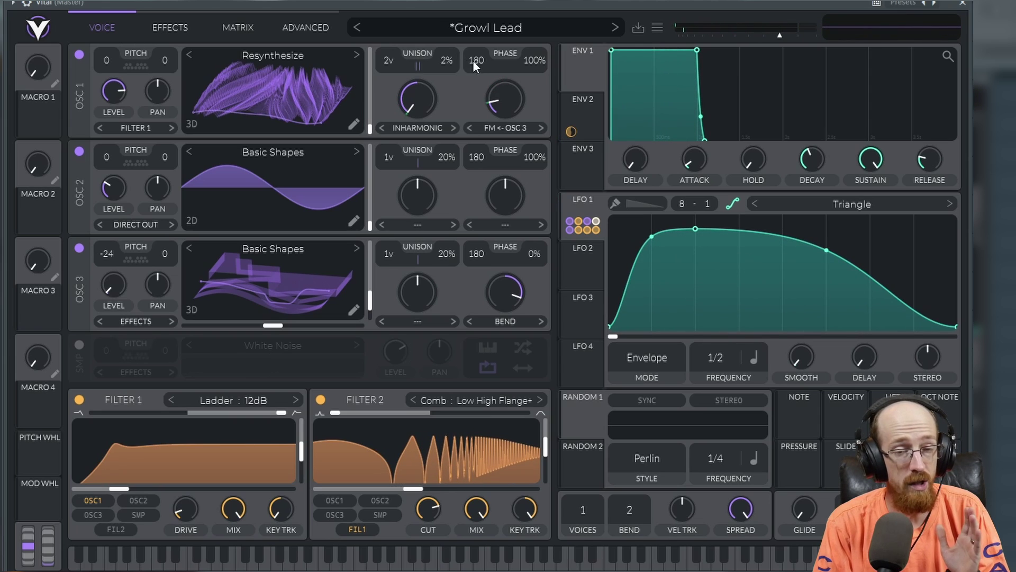
pyautogui.moveTo(302, 122)
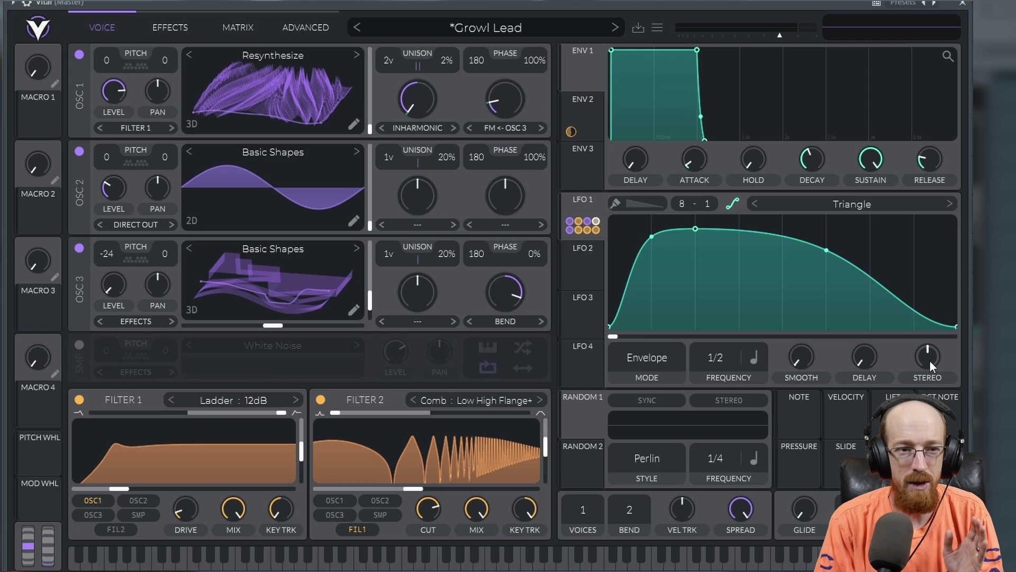
pyautogui.moveTo(929, 360); pyautogui.dragTo(934, 334)
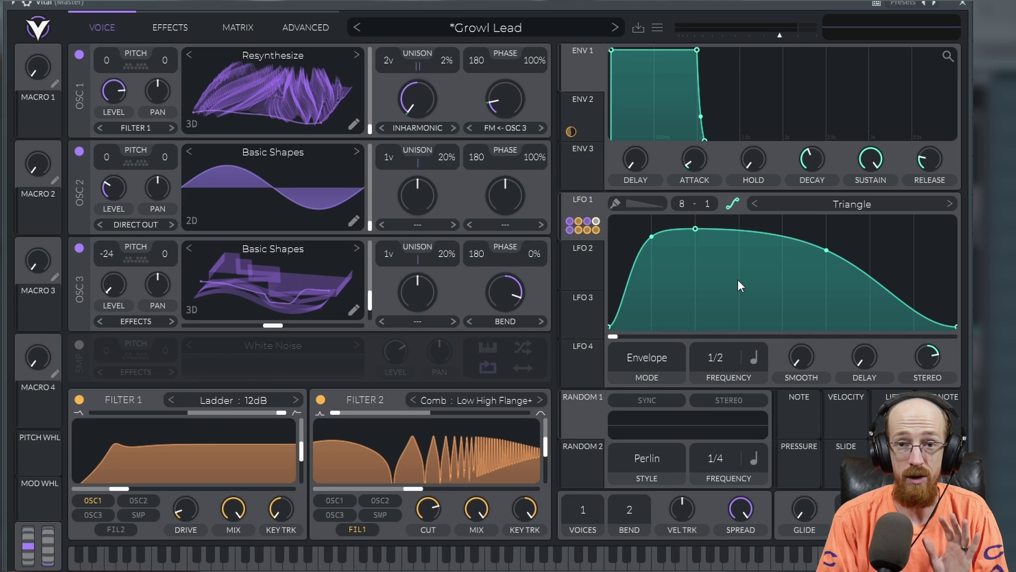
pyautogui.doubleClick(931, 357)
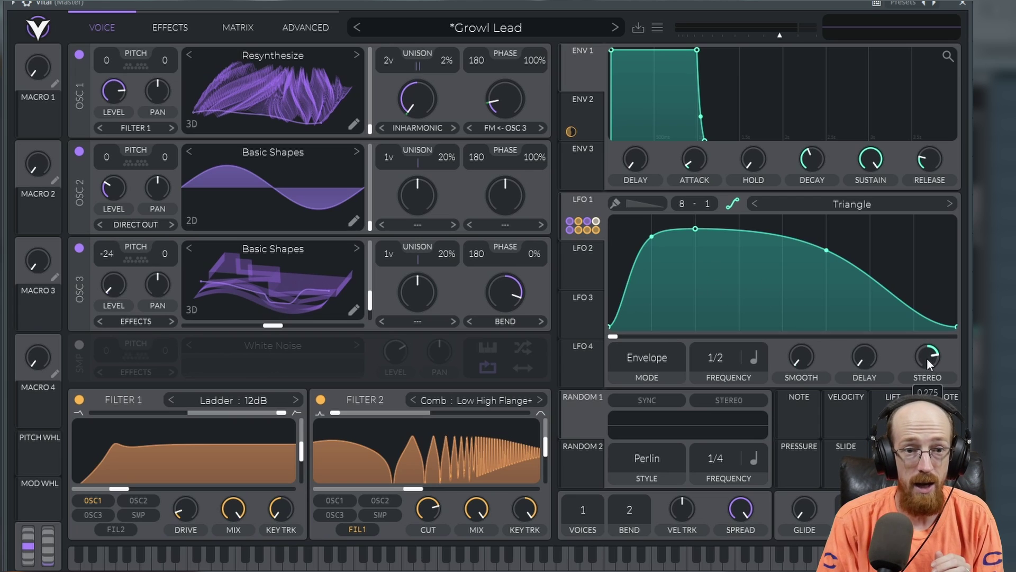
# Audition the presets Hungery Frog, Juiced Up Square, Riddem and Riddem 2, viewing the effects of the Riddem sounds.
pyautogui.click(613, 29)
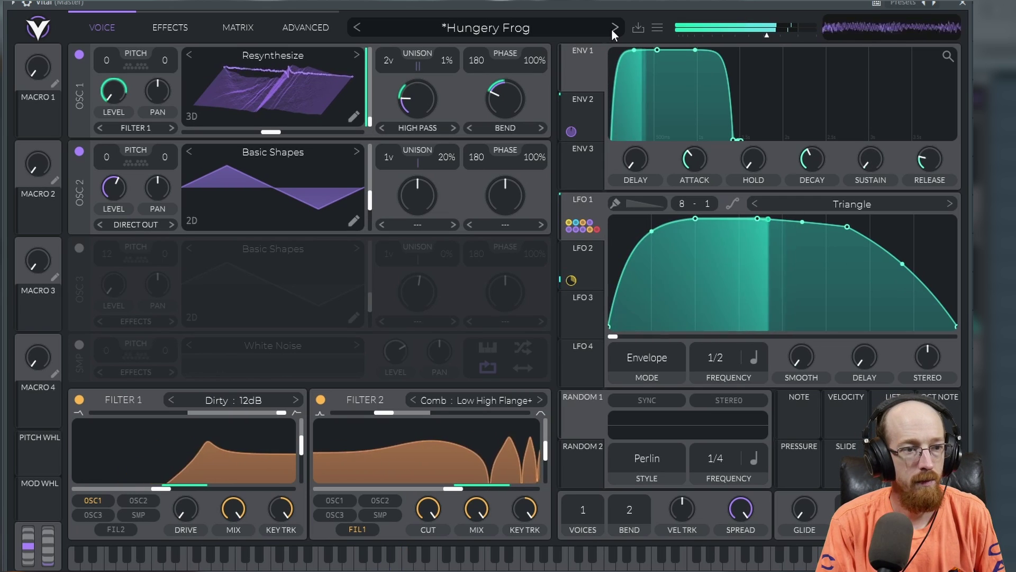
pyautogui.click(616, 28)
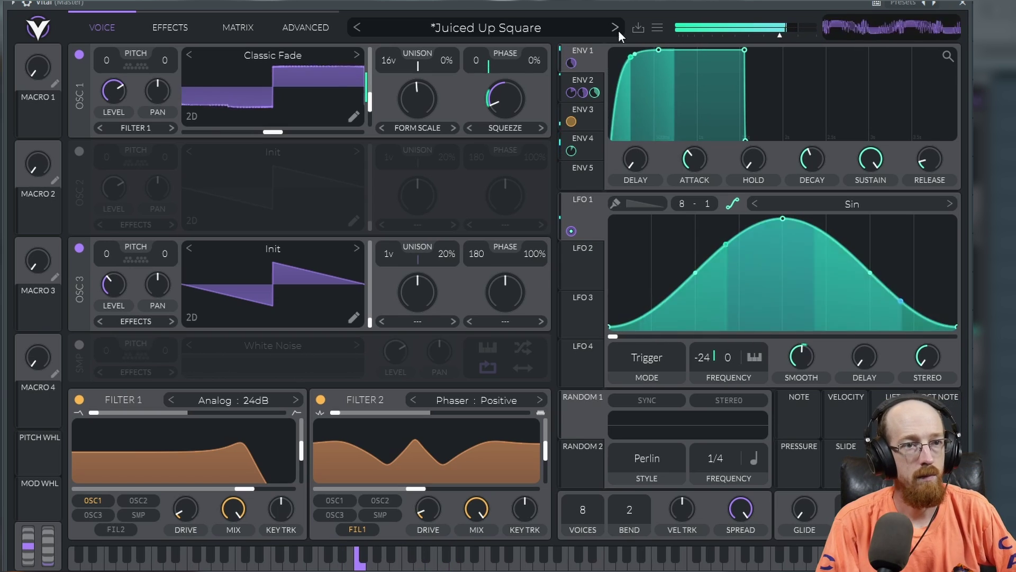
pyautogui.click(618, 30)
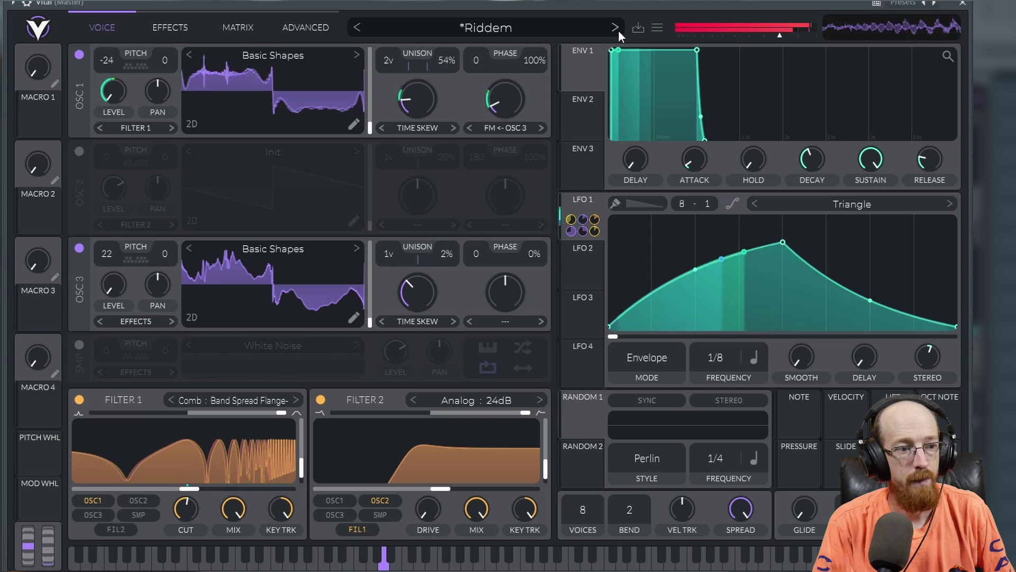
pyautogui.click(173, 29)
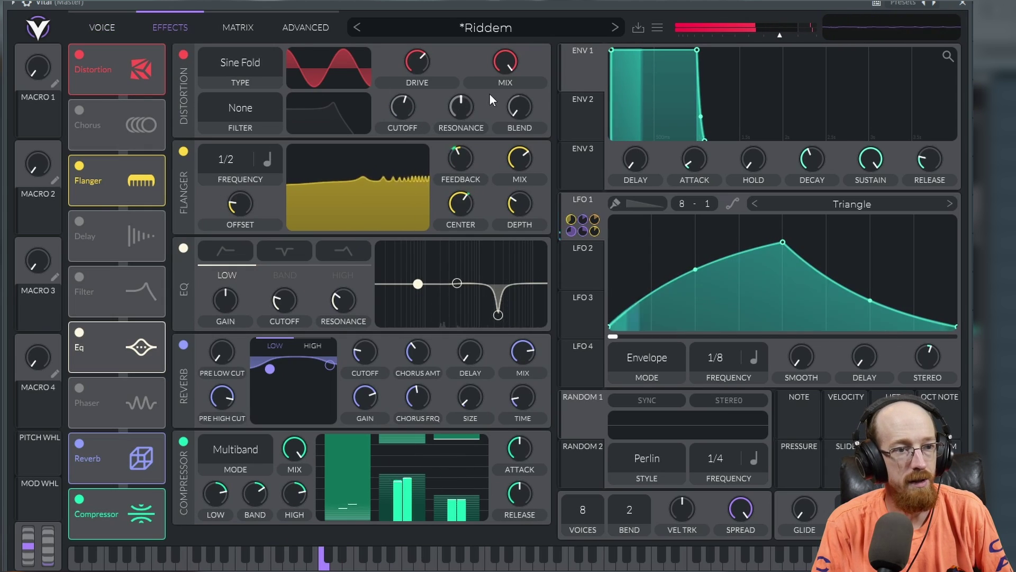
pyautogui.click(614, 26)
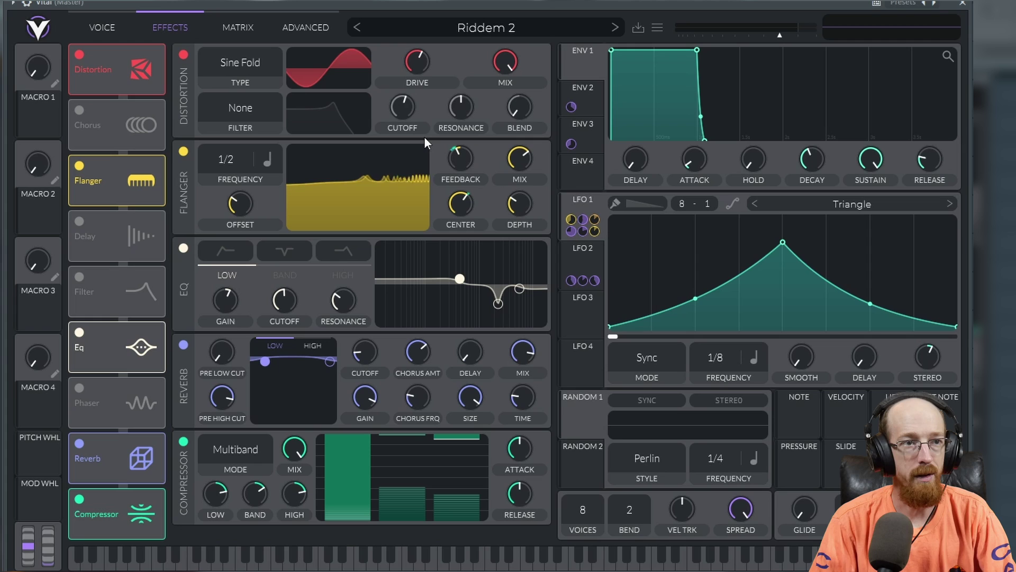
# Go back through the presets to Angry Alligator.
pyautogui.click(354, 27)
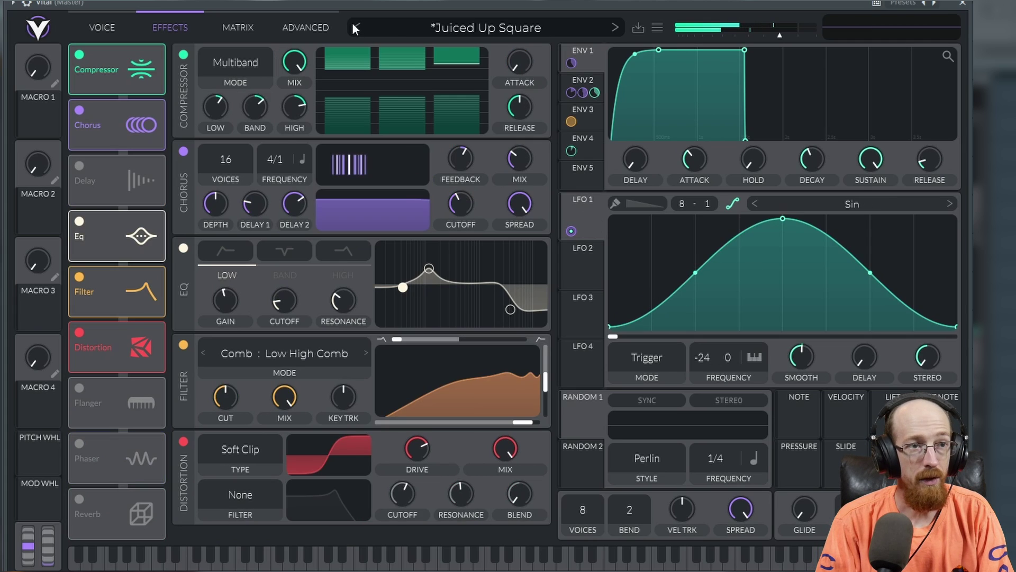
pyautogui.click(355, 26)
pyautogui.click(355, 27)
pyautogui.click(355, 27)
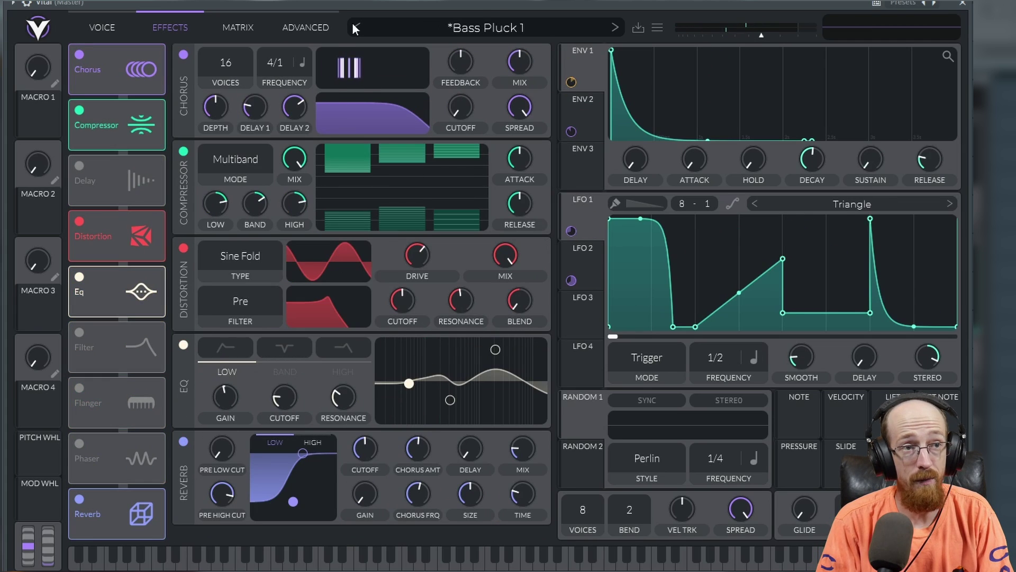
pyautogui.click(354, 26)
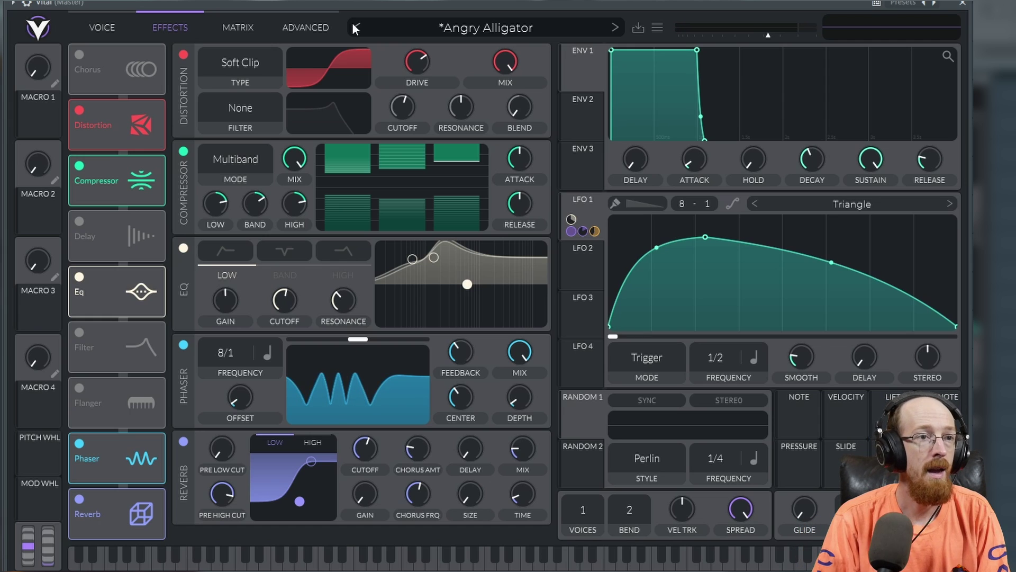
# Initialize the preset to a blank patch and show its oscillator settings.
pyautogui.click(507, 24)
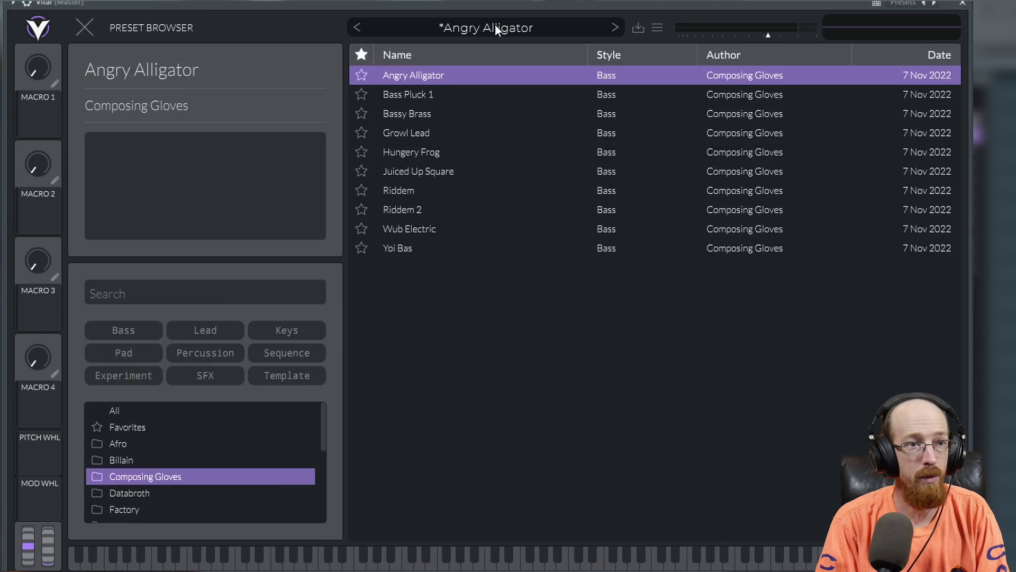
pyautogui.rightClick(494, 24)
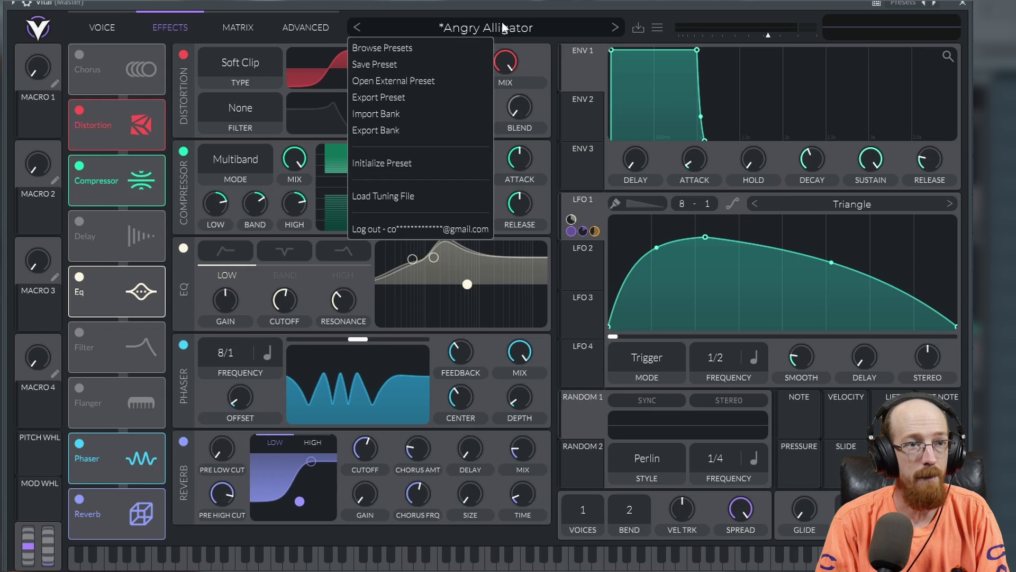
pyautogui.click(414, 159)
pyautogui.click(103, 27)
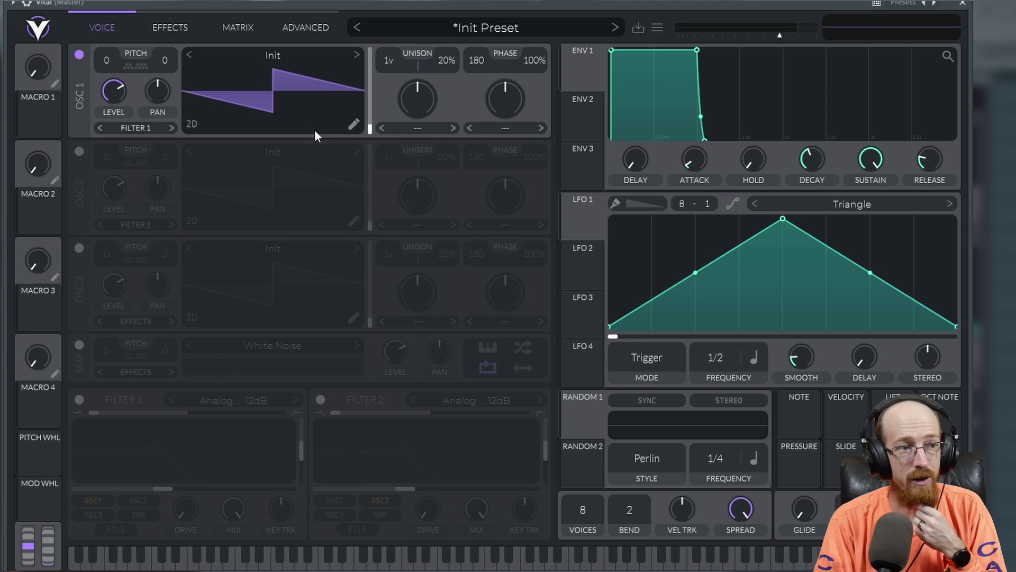
# Display the OSC 1 wavetable in 3D and look at its waveform in the wavetable editor.
pyautogui.click(189, 127)
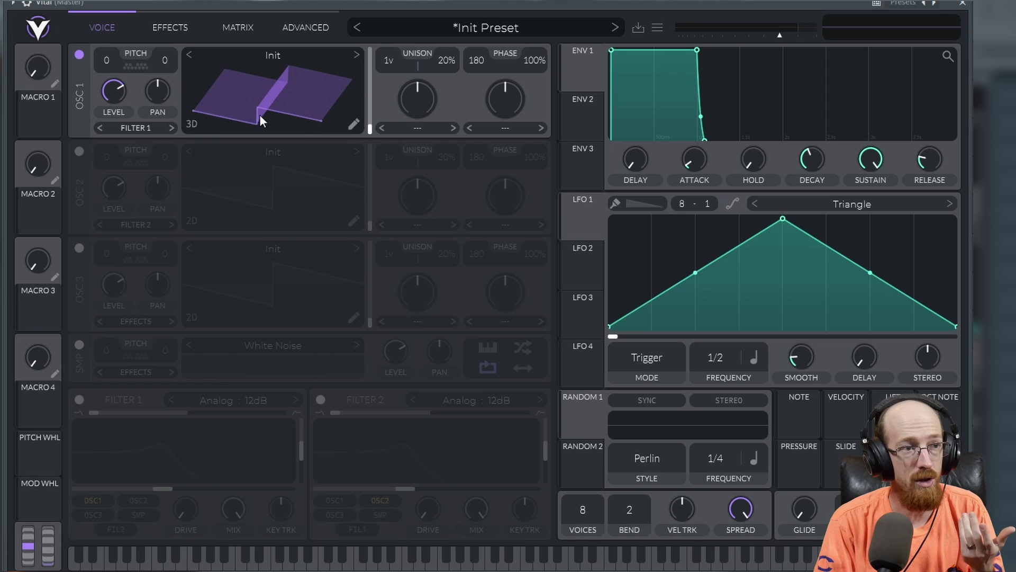
pyautogui.click(353, 125)
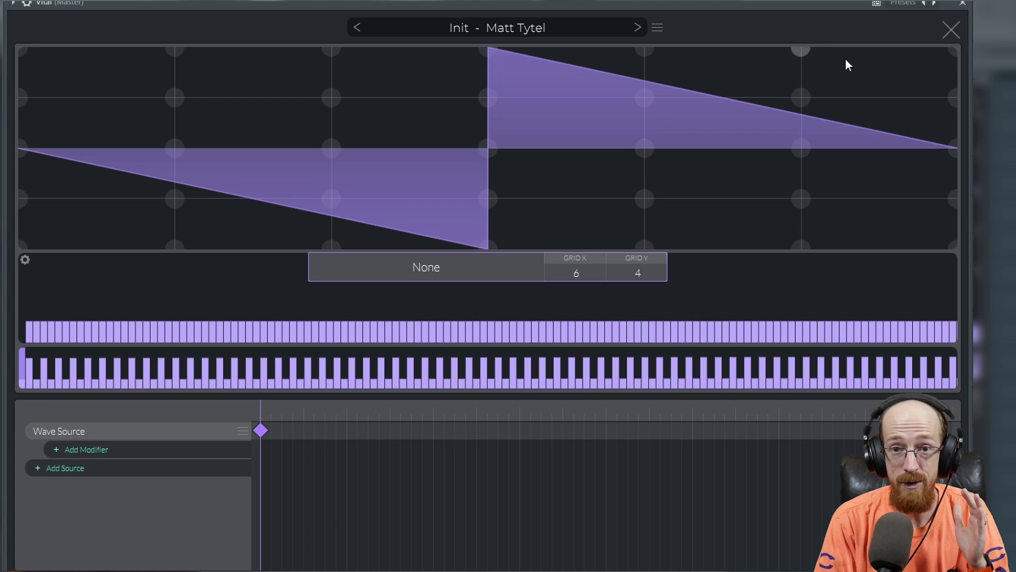
pyautogui.click(950, 30)
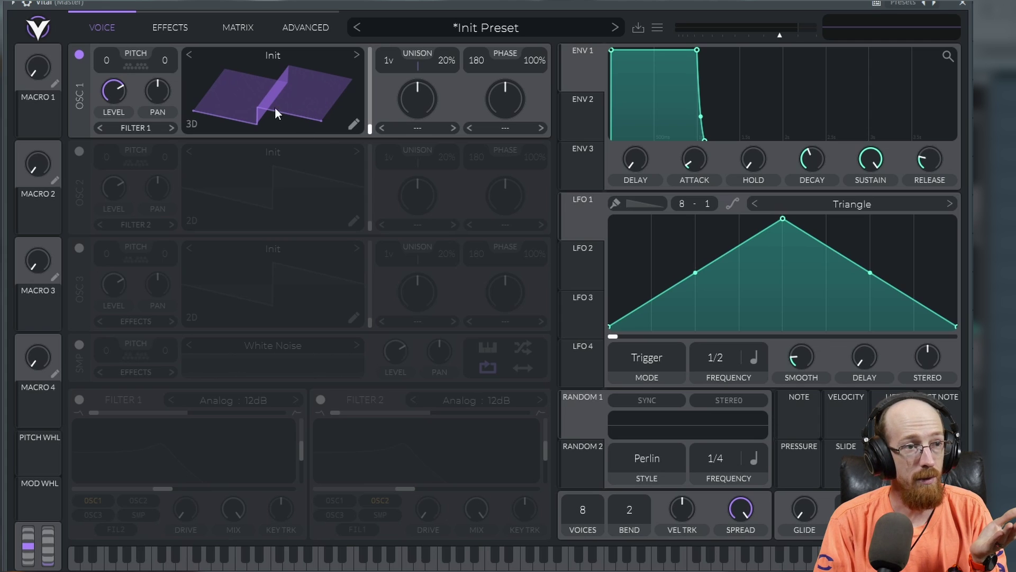
# Load the Drink the Juice wavetable into OSC 1 and move its frame position to about the middle.
pyautogui.click(297, 61)
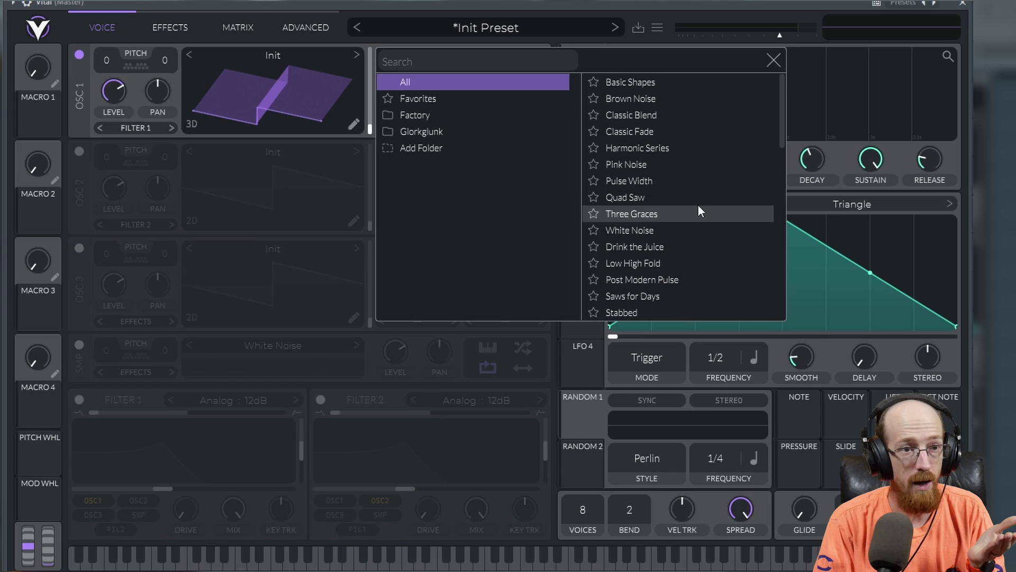
pyautogui.scroll(-3, 637, 147)
pyautogui.scroll(-1, 651, 143)
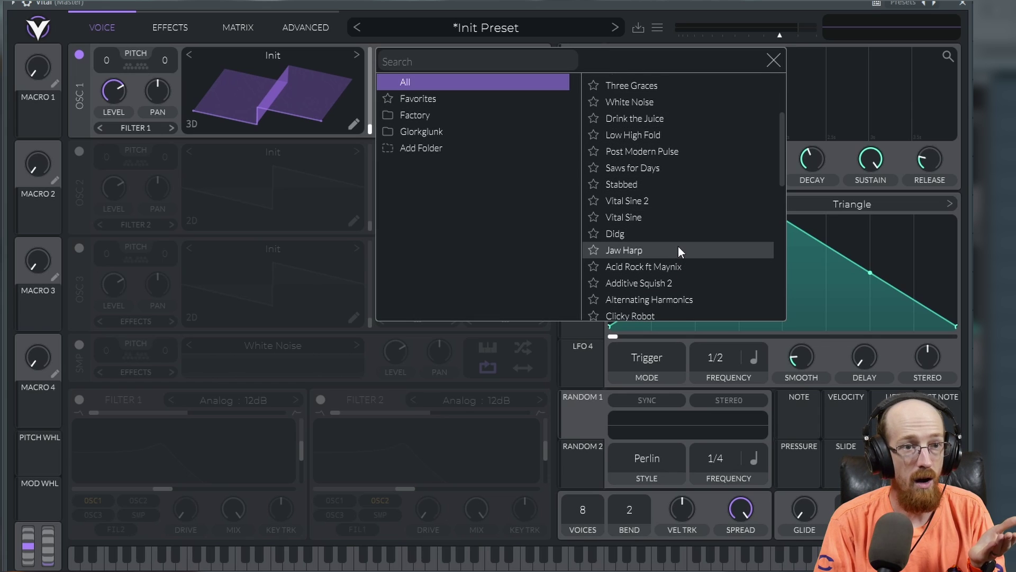
pyautogui.click(669, 120)
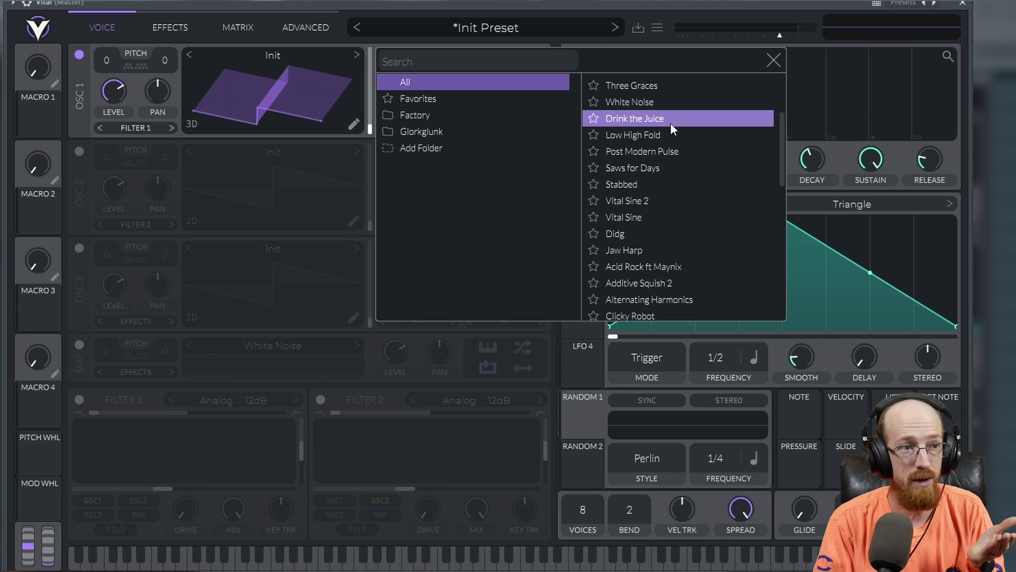
pyautogui.moveTo(370, 129); pyautogui.dragTo(369, 98)
pyautogui.click(773, 59)
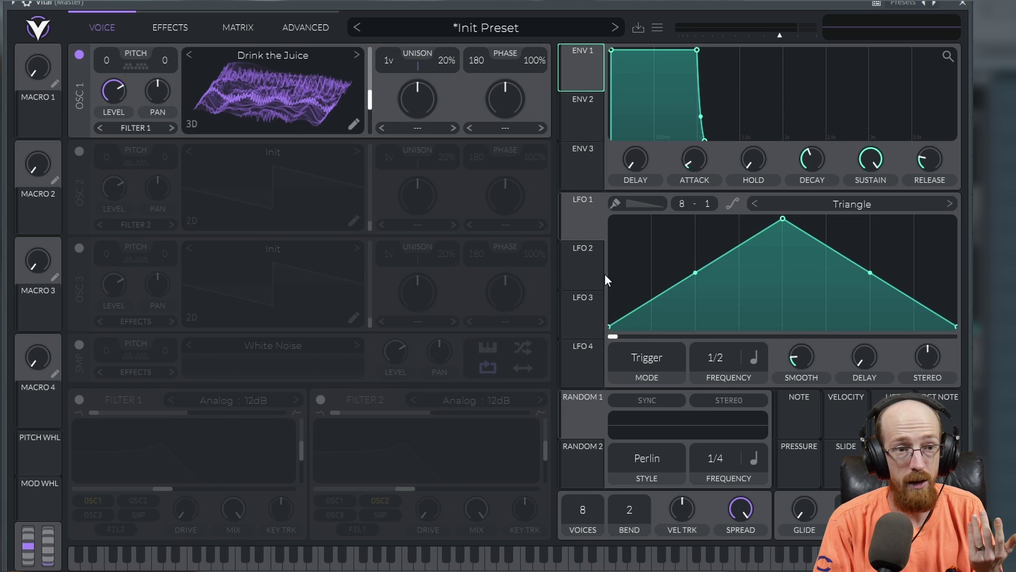
# Assign LFO 1 through LFO 8 as modulators of OSC 1's spectral morph amount.
pyautogui.moveTo(577, 209); pyautogui.dragTo(415, 105)
pyautogui.moveTo(578, 260); pyautogui.dragTo(413, 104)
pyautogui.moveTo(586, 318); pyautogui.dragTo(426, 104)
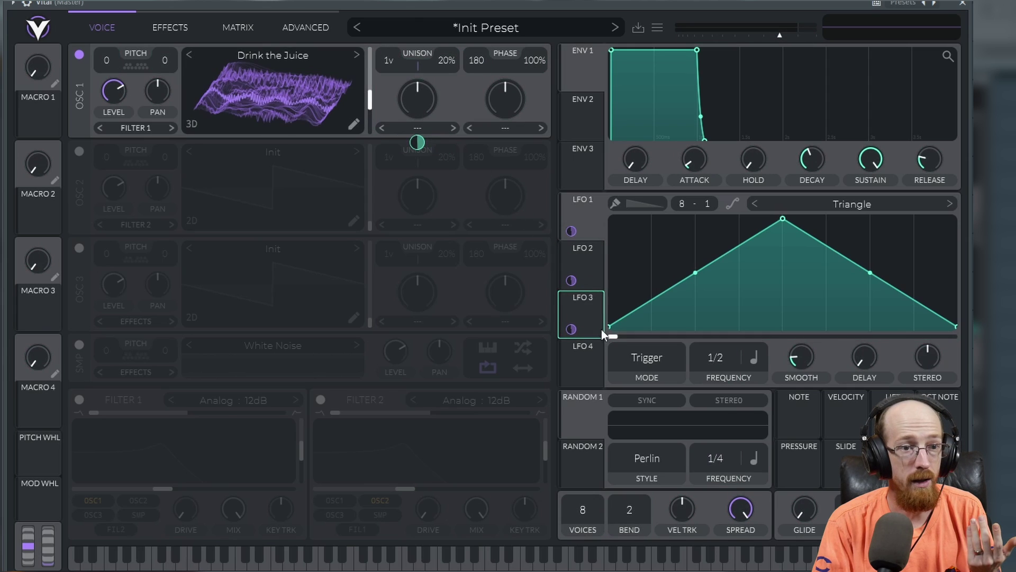
pyautogui.moveTo(582, 363); pyautogui.dragTo(417, 97)
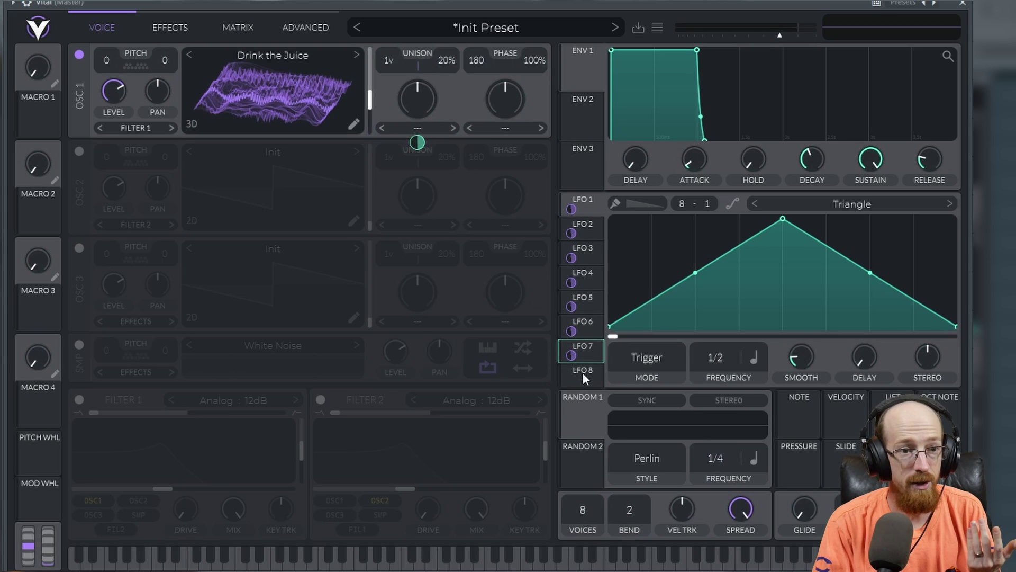
pyautogui.moveTo(583, 372); pyautogui.dragTo(427, 110)
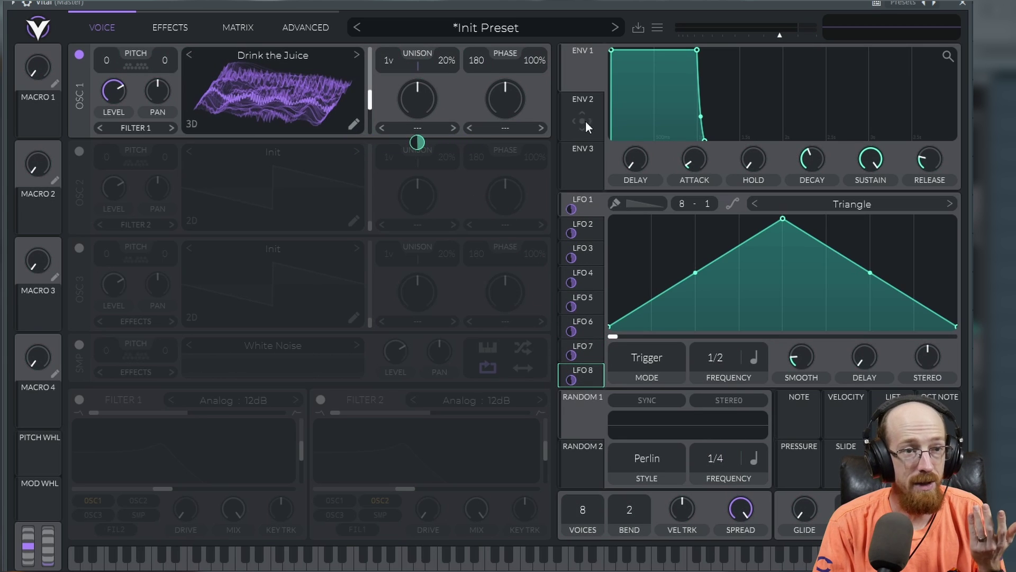
# Assign ENV 1 through ENV 6 as modulators of OSC 1's spectral morph amount.
pyautogui.moveTo(586, 72); pyautogui.dragTo(417, 100)
pyautogui.moveTo(582, 118); pyautogui.dragTo(431, 116)
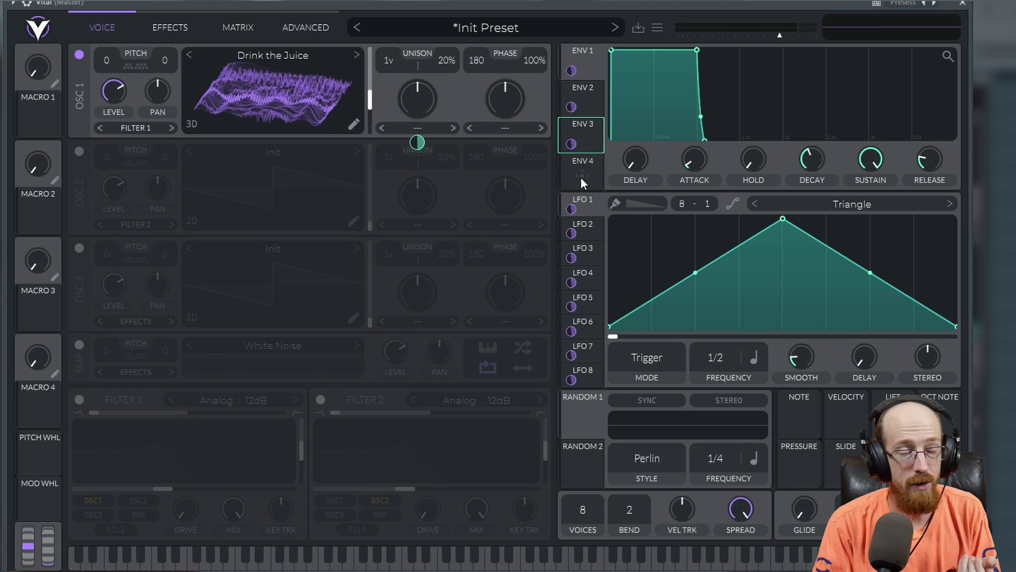
pyautogui.moveTo(580, 177); pyautogui.dragTo(434, 111)
pyautogui.moveTo(585, 177); pyautogui.dragTo(417, 98)
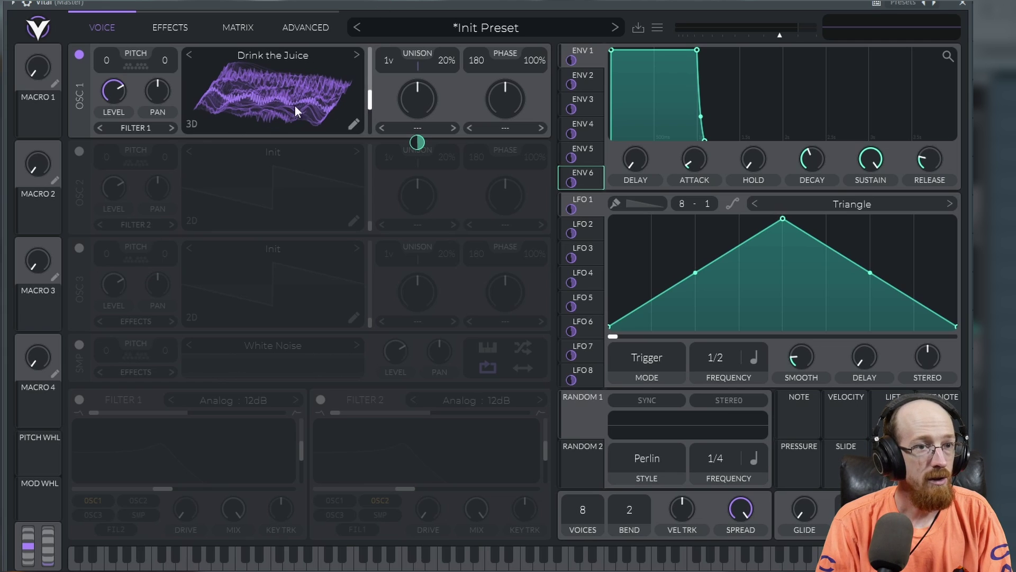
# Initialize the preset again to clear the wavetable and all modulation assignments, and return to the oscillator view.
pyautogui.click(469, 28)
pyautogui.rightClick(469, 29)
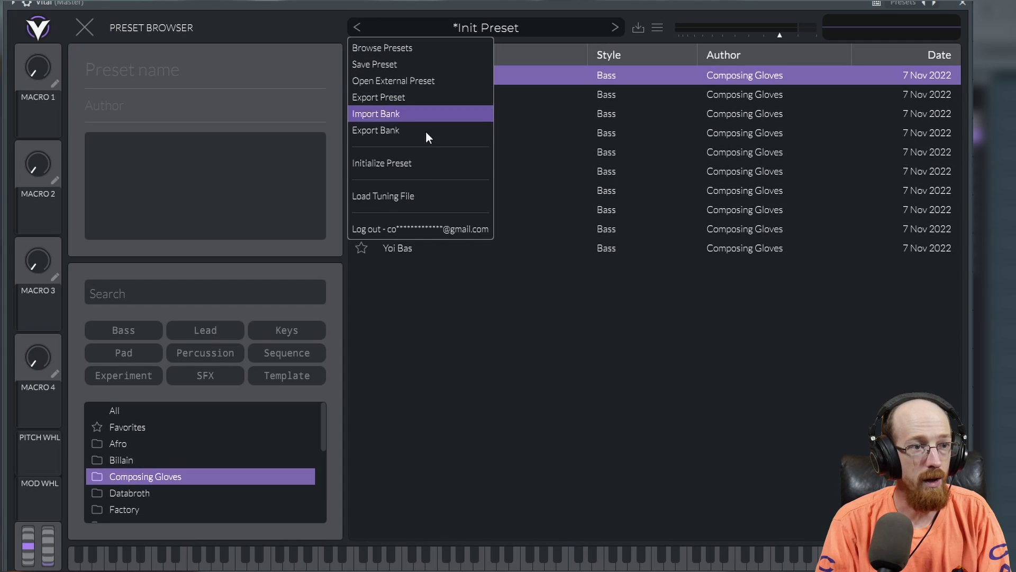
pyautogui.click(429, 163)
pyautogui.click(505, 27)
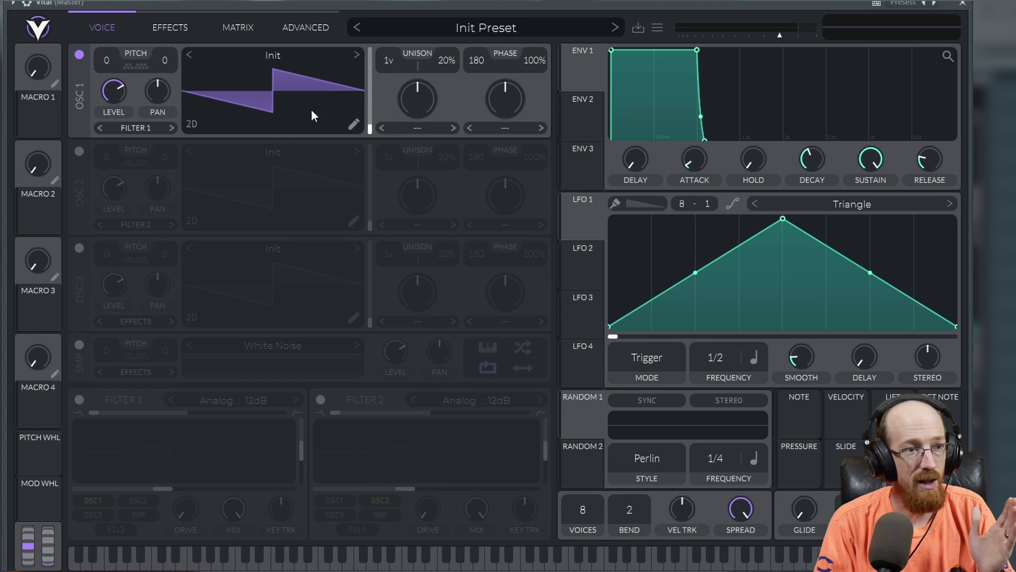
# Browse forward through OSC 1's wavetables from Init and load Stabbed.
pyautogui.click(357, 53)
pyautogui.click(357, 51)
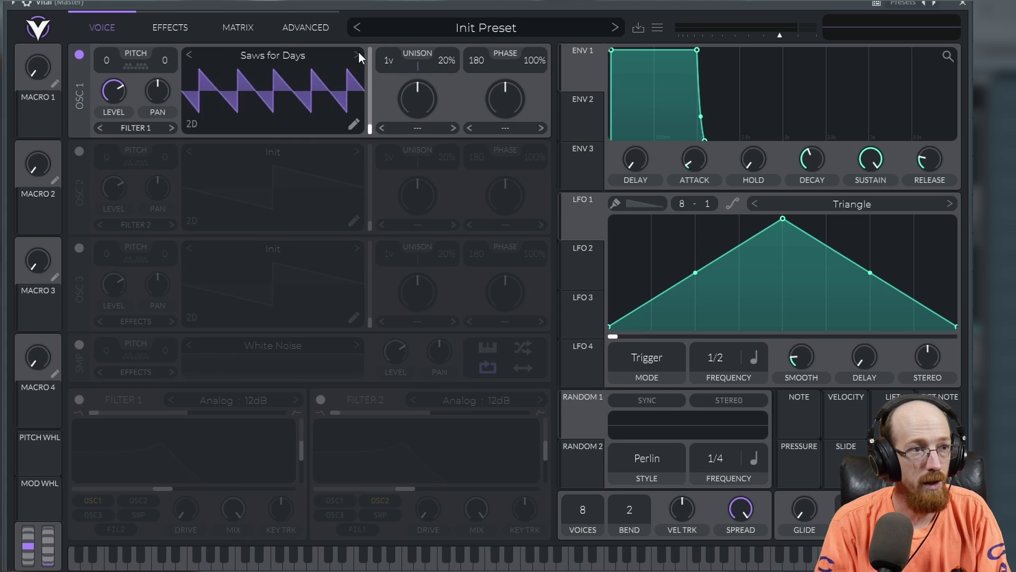
pyautogui.click(358, 52)
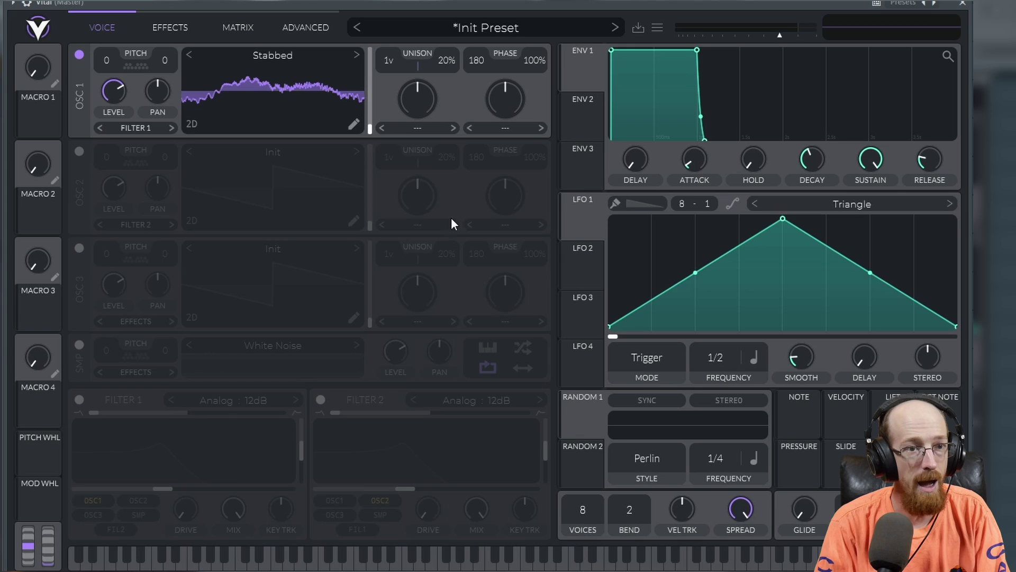
# Assign LFO 1 to OSC 1's wave frame position, raise the frame slightly, and show the wavetable in 3D.
pyautogui.moveTo(530, 171); pyautogui.dragTo(354, 90)
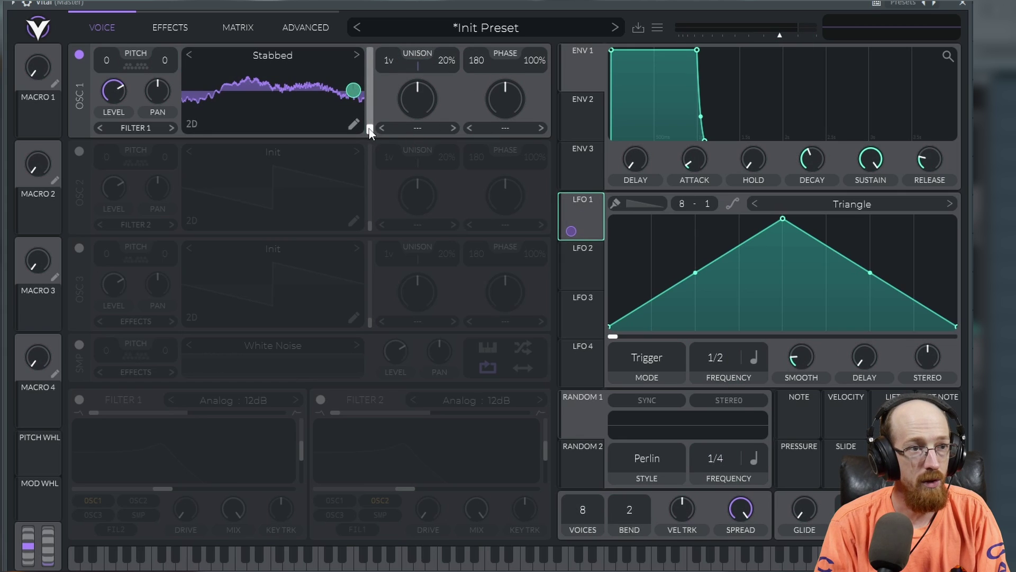
pyautogui.moveTo(369, 128); pyautogui.dragTo(353, 90)
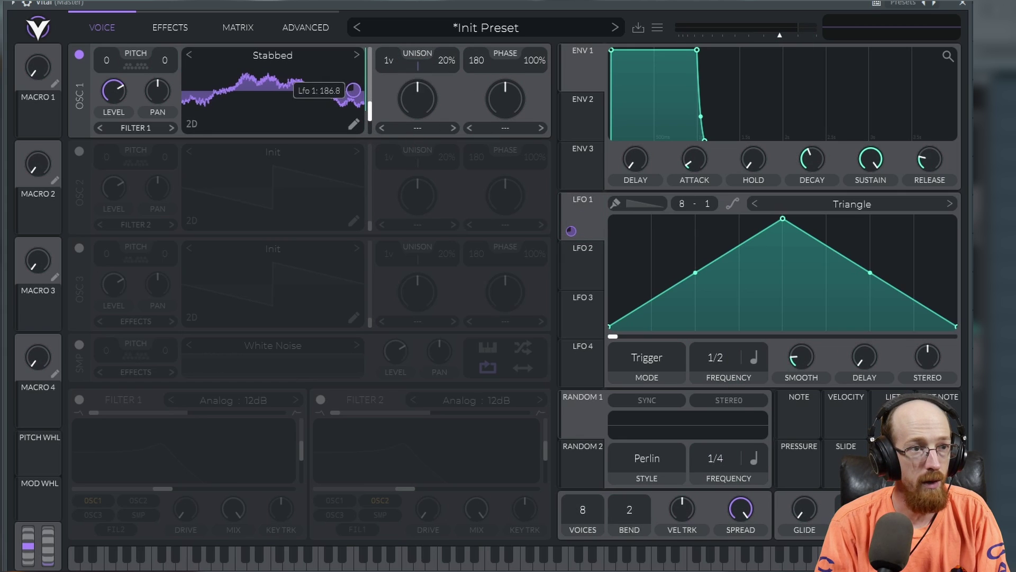
pyautogui.click(191, 124)
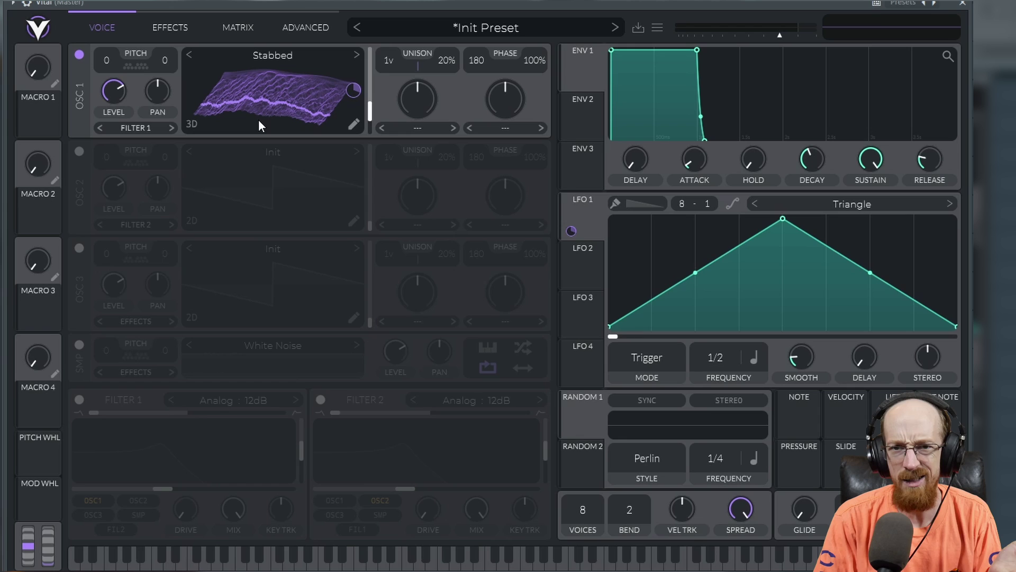
# Audition a note, and bend both slopes of LFO 1's triangle upward into a symmetrical rounded dome.
pyautogui.press('y')
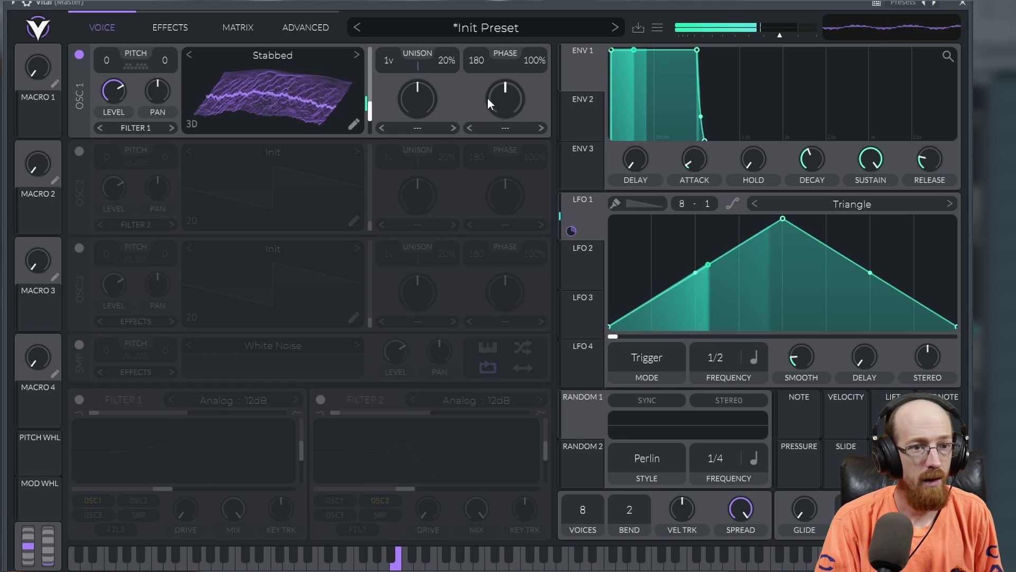
pyautogui.moveTo(695, 273); pyautogui.dragTo(694, 231)
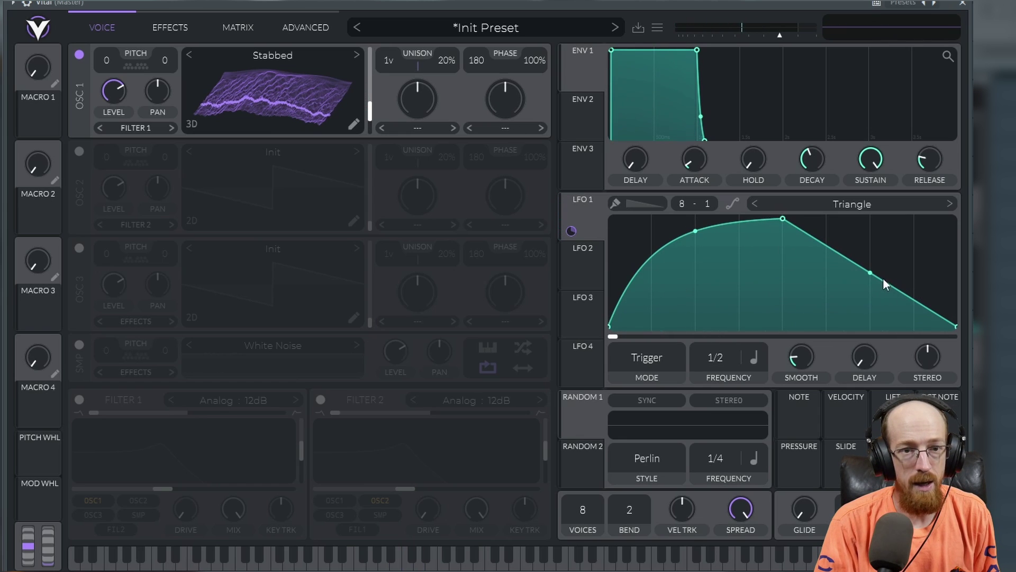
pyautogui.moveTo(870, 273); pyautogui.dragTo(870, 230)
# Load the Vital Sine 2 wavetable into OSC 1, audition a note, and raise its frame position towards the middle.
pyautogui.click(356, 55)
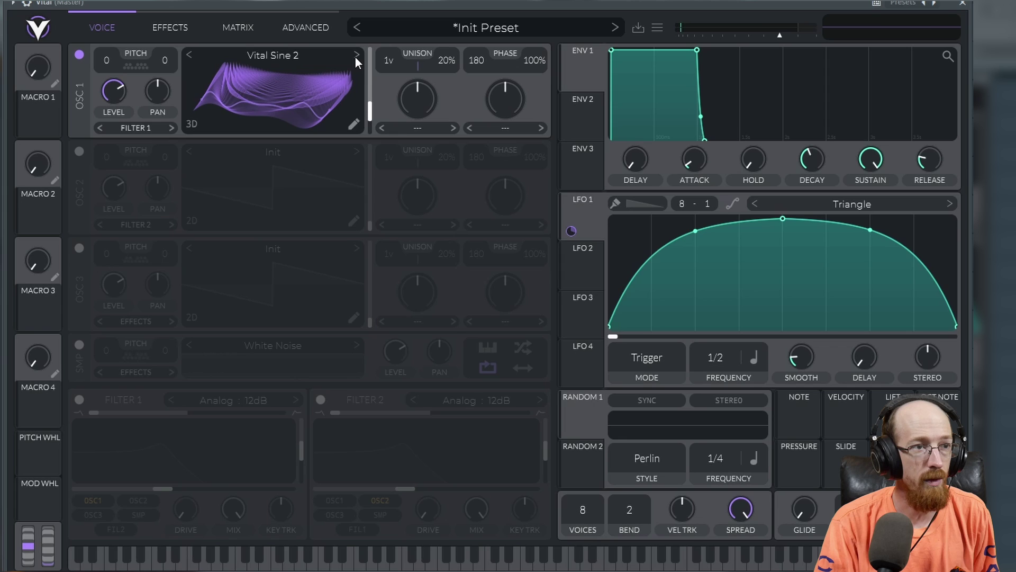
pyautogui.press('y')
pyautogui.moveTo(369, 111)
pyautogui.mouseDown()
pyautogui.moveTo(373, 82)
pyautogui.moveTo(367, 96)
pyautogui.mouseUp()
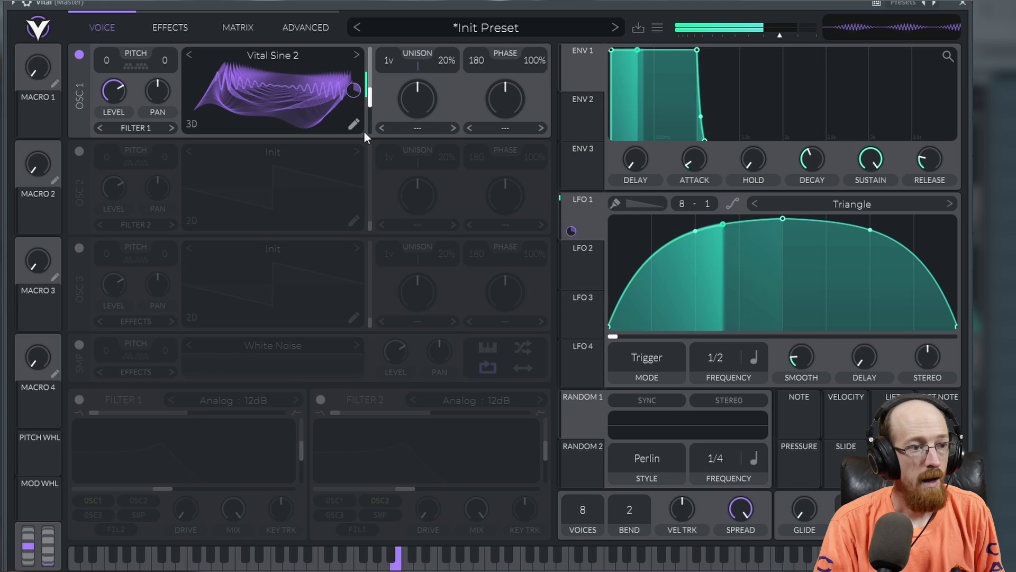
# Enable Filter 1 and set its model to Formant: AOIE.
pyautogui.click(78, 404)
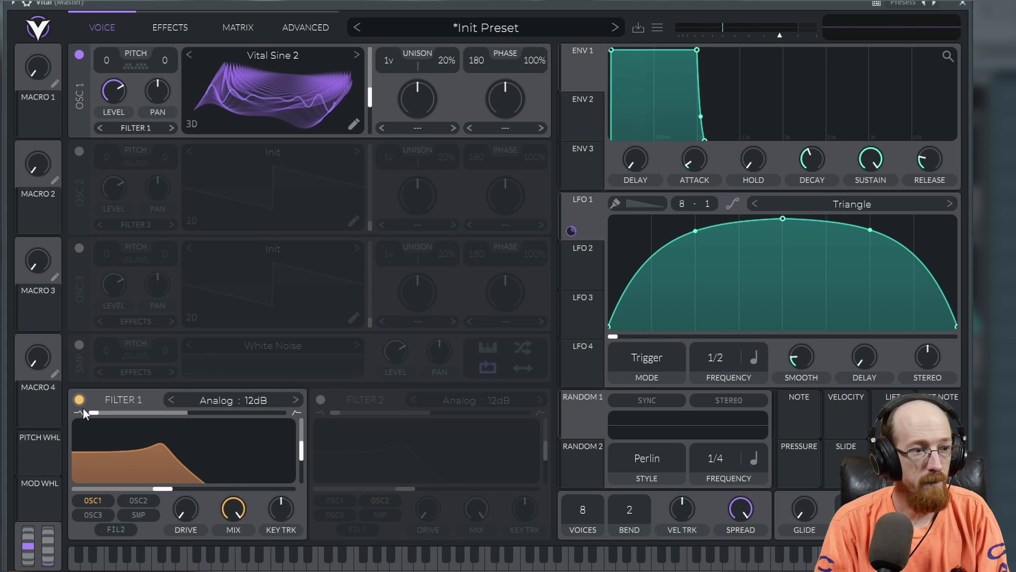
pyautogui.click(231, 400)
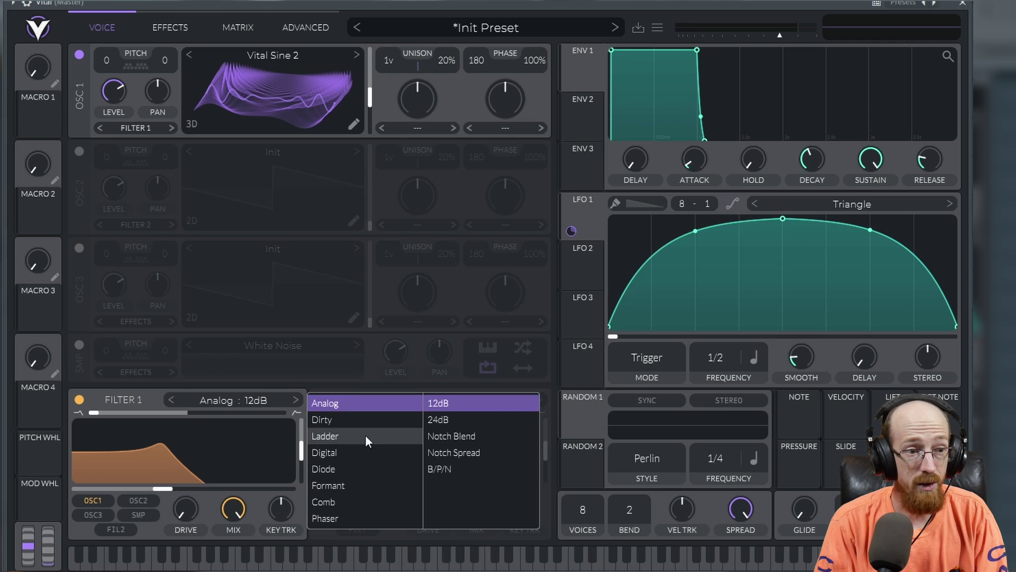
pyautogui.click(370, 484)
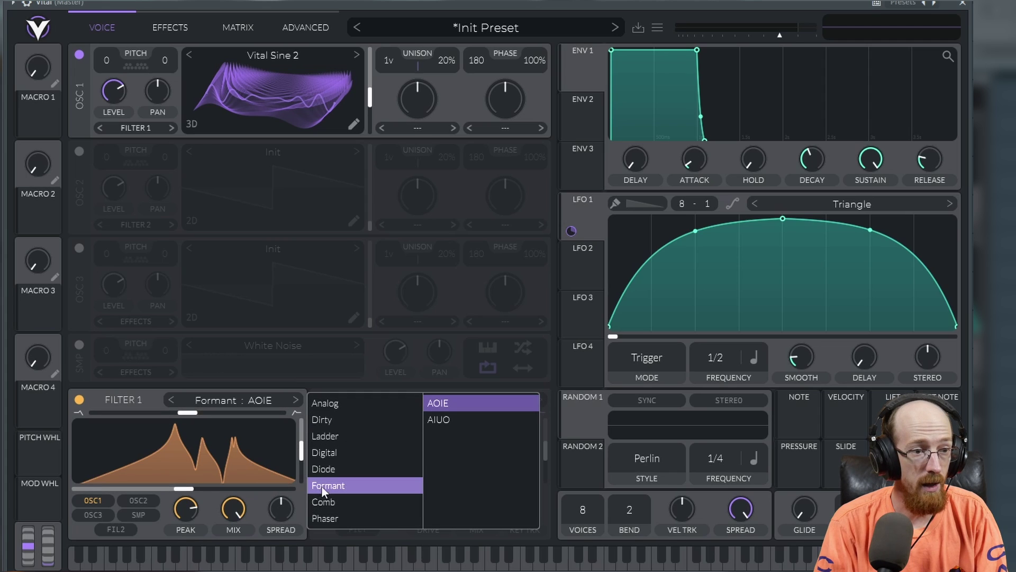
pyautogui.click(241, 410)
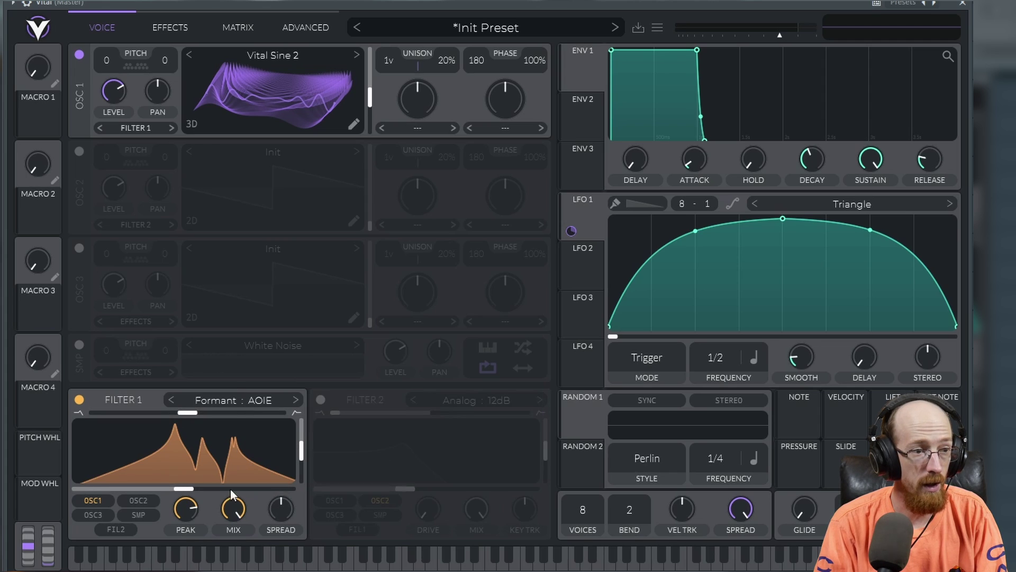
# Modulate Filter 1's horizontal formant position with LFO 1 and lower its base position slightly.
pyautogui.moveTo(571, 231); pyautogui.dragTo(183, 427)
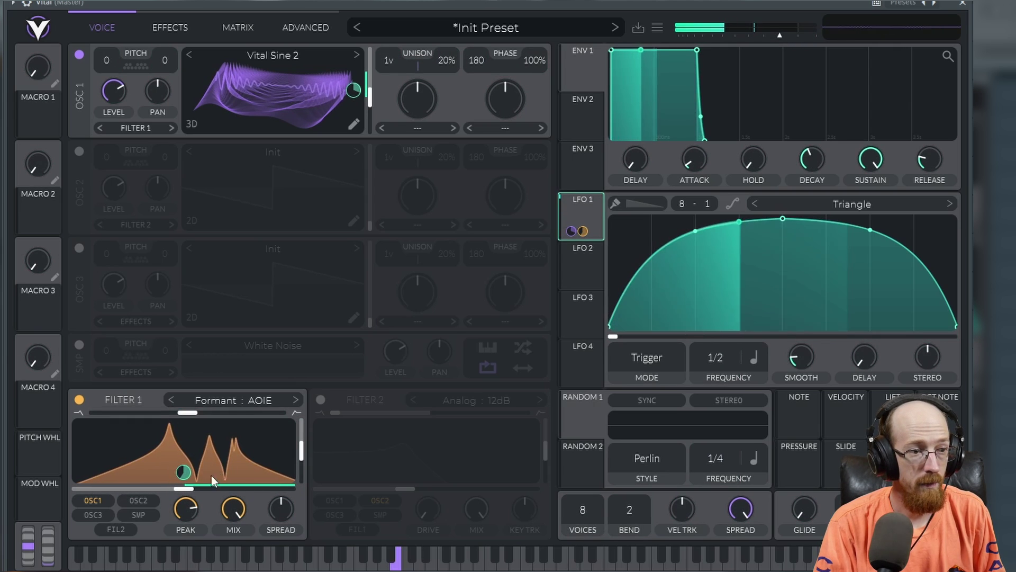
pyautogui.moveTo(183, 488); pyautogui.dragTo(169, 488)
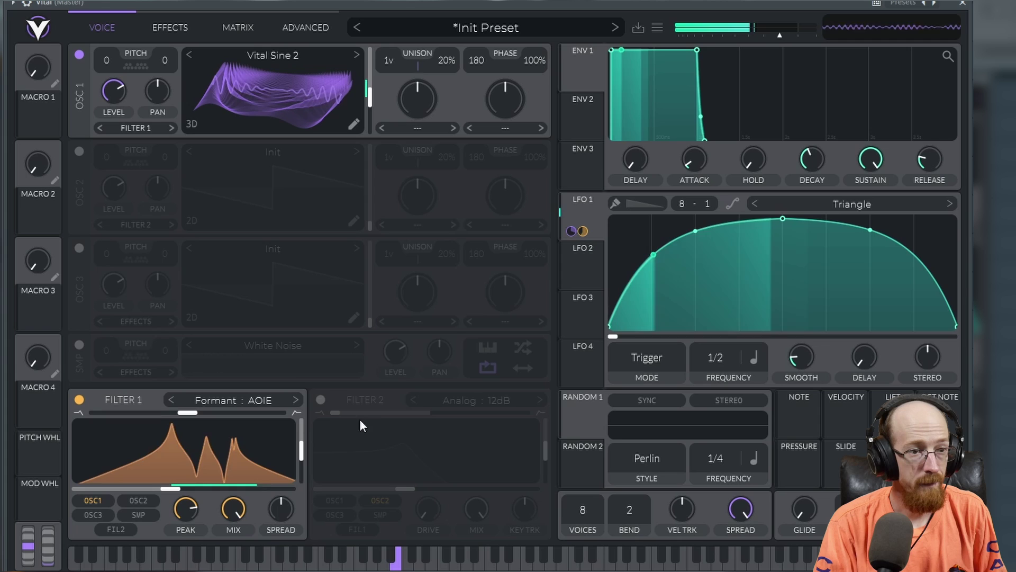
# Enable the Distortion and Compressor effects, and move Distortion ahead of Compressor in the effects chain.
pyautogui.click(170, 27)
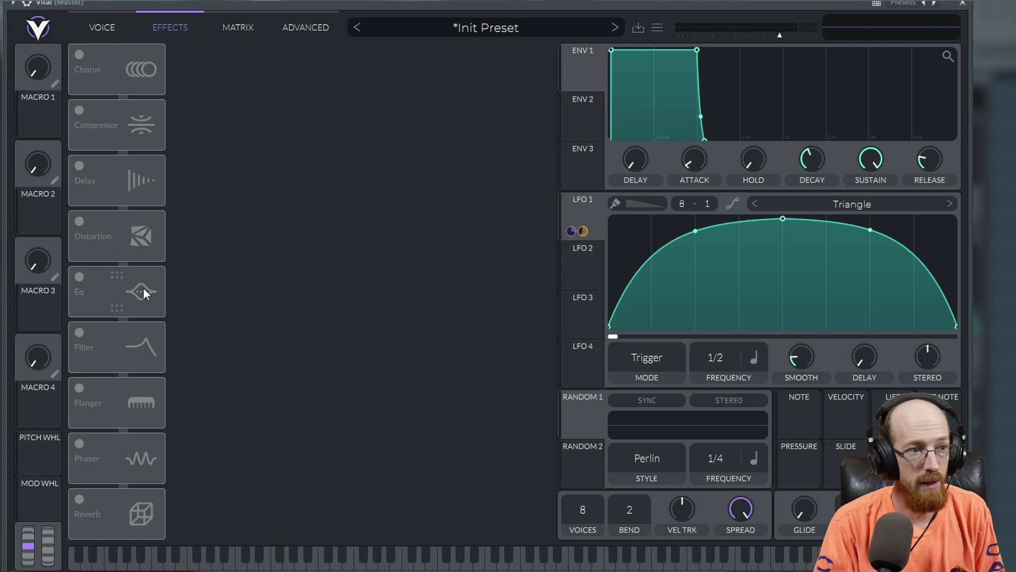
pyautogui.click(80, 221)
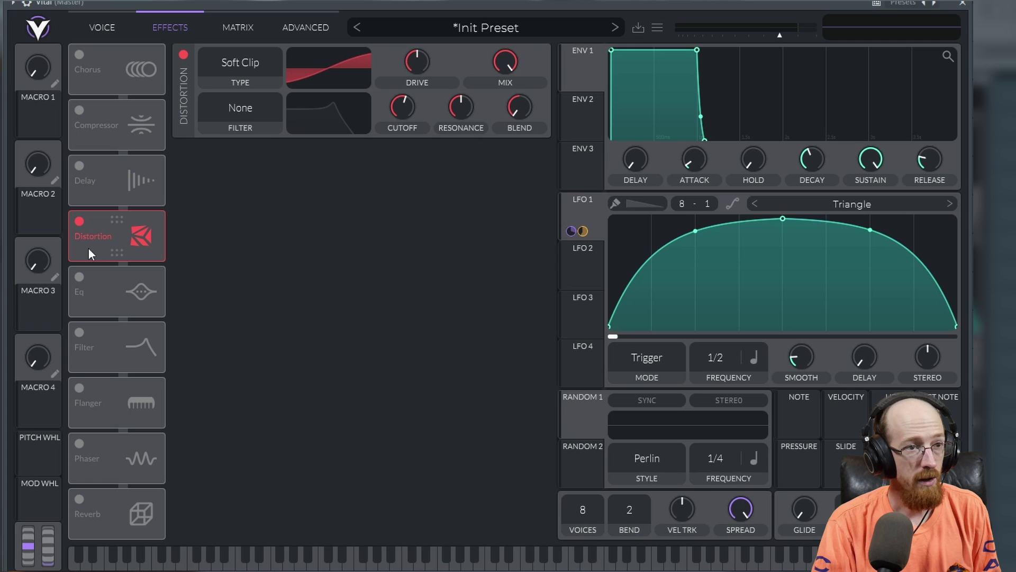
pyautogui.click(79, 110)
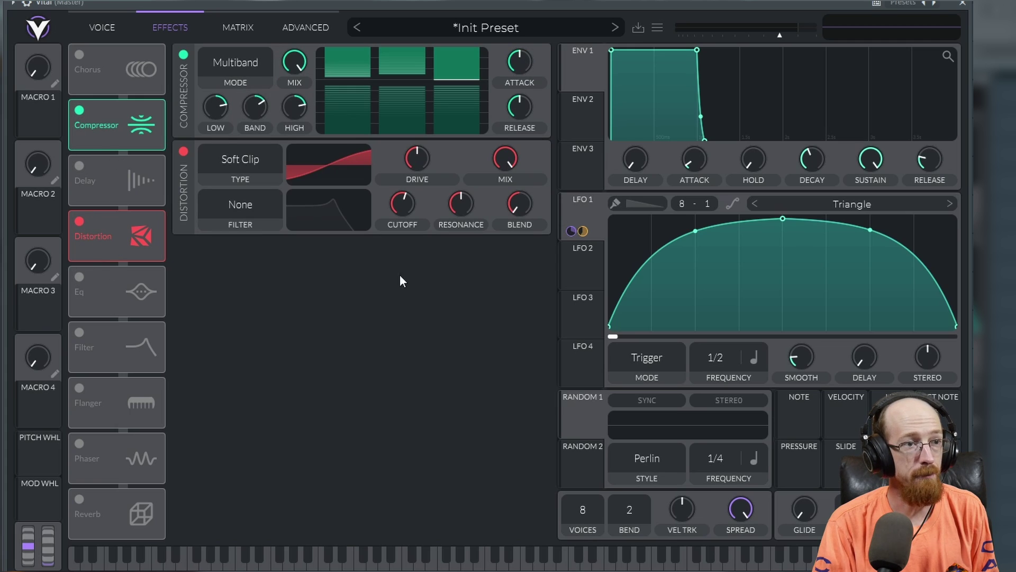
pyautogui.moveTo(116, 240); pyautogui.dragTo(138, 123)
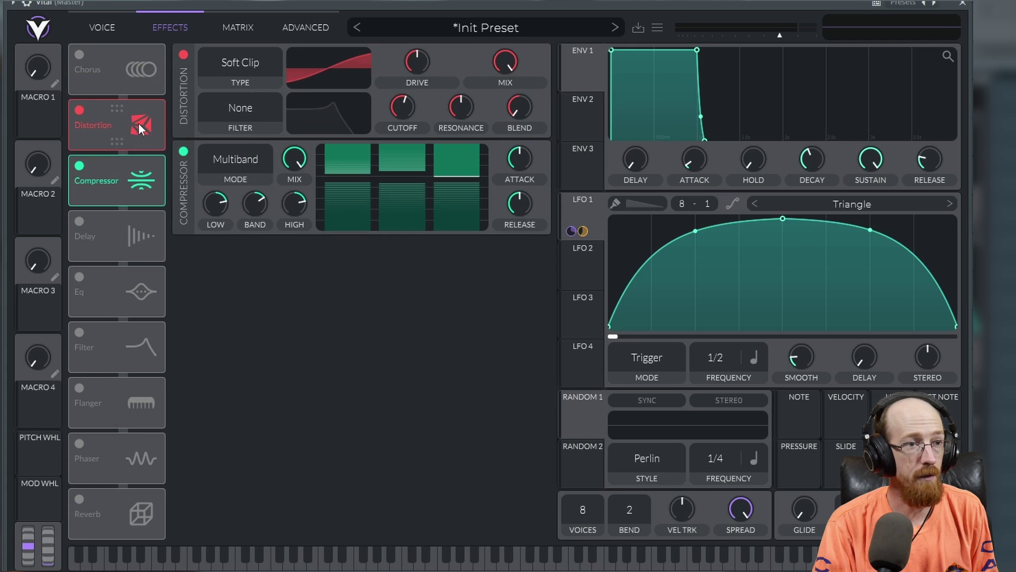
# Raise the Distortion effect's drive to about three quarters and choose Soft Clip as its type.
pyautogui.moveTo(427, 81); pyautogui.dragTo(414, 37)
pyautogui.click(212, 58)
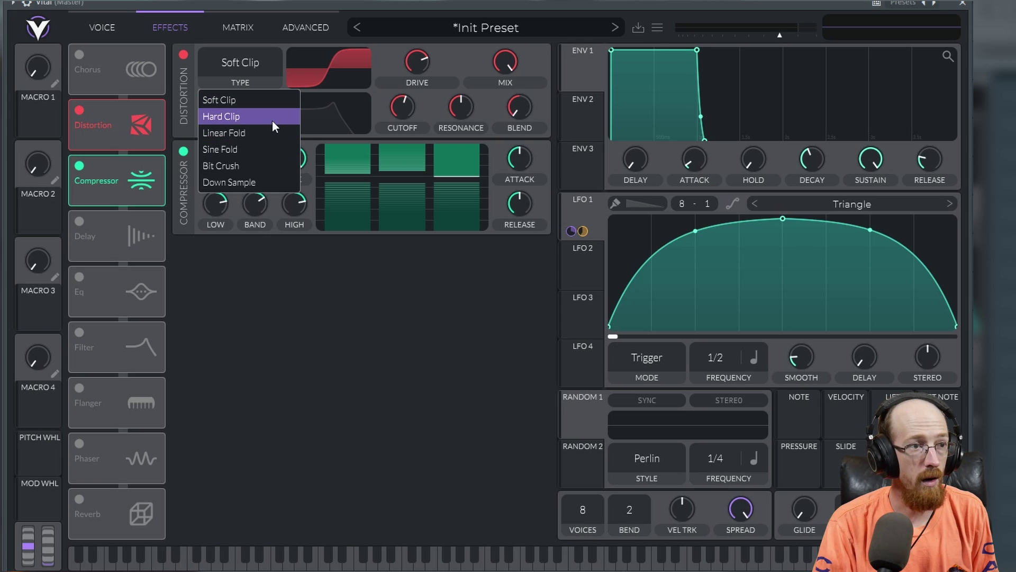
pyautogui.click(273, 100)
pyautogui.moveTo(420, 66)
pyautogui.mouseDown()
pyautogui.moveTo(418, 81)
pyautogui.moveTo(418, 52)
pyautogui.mouseUp()
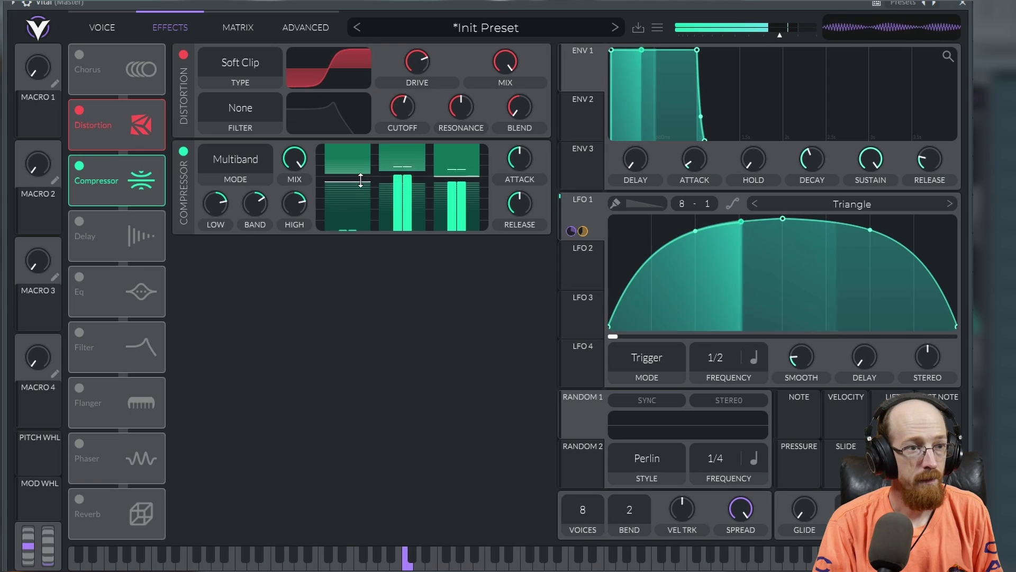
# Raise the thresholds of the multiband compressor's low and middle bands.
pyautogui.moveTo(359, 177)
pyautogui.mouseDown()
pyautogui.moveTo(359, 195)
pyautogui.moveTo(361, 164)
pyautogui.mouseUp()
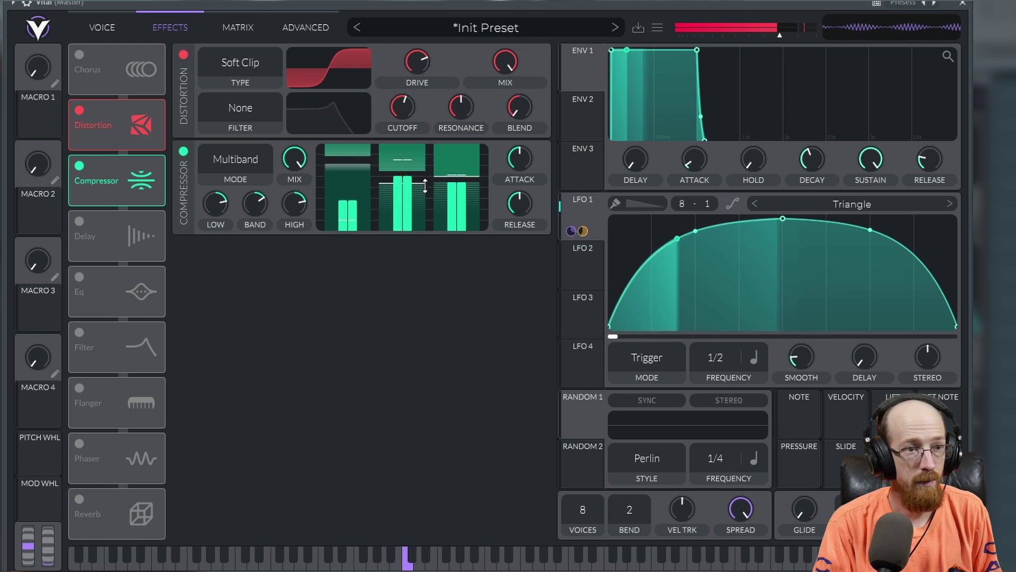
pyautogui.moveTo(417, 180); pyautogui.dragTo(416, 165)
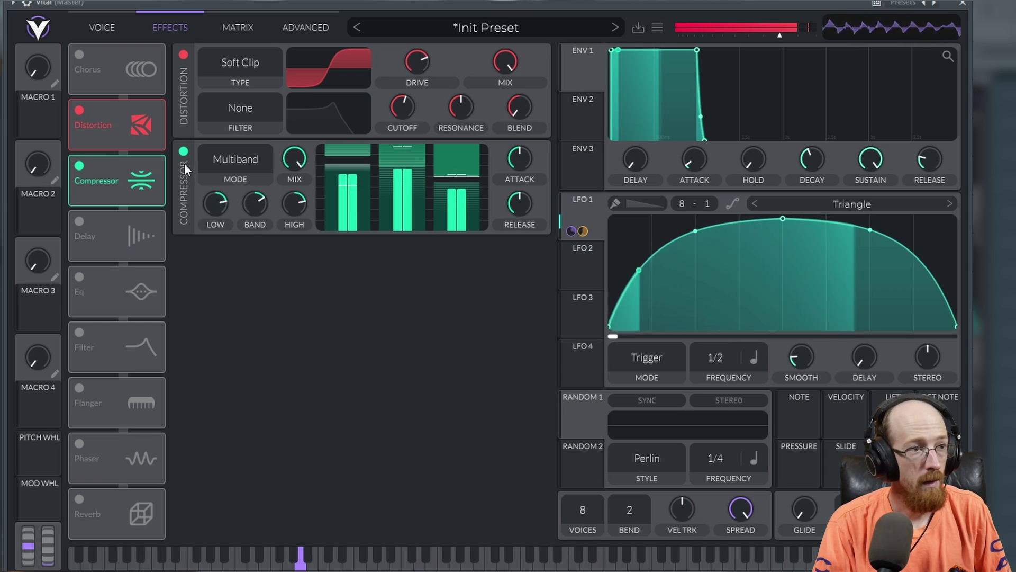
# Change the distortion type to Sine Fold with slightly more drive, and raise the compressor's high-band thresholds.
pyautogui.click(246, 64)
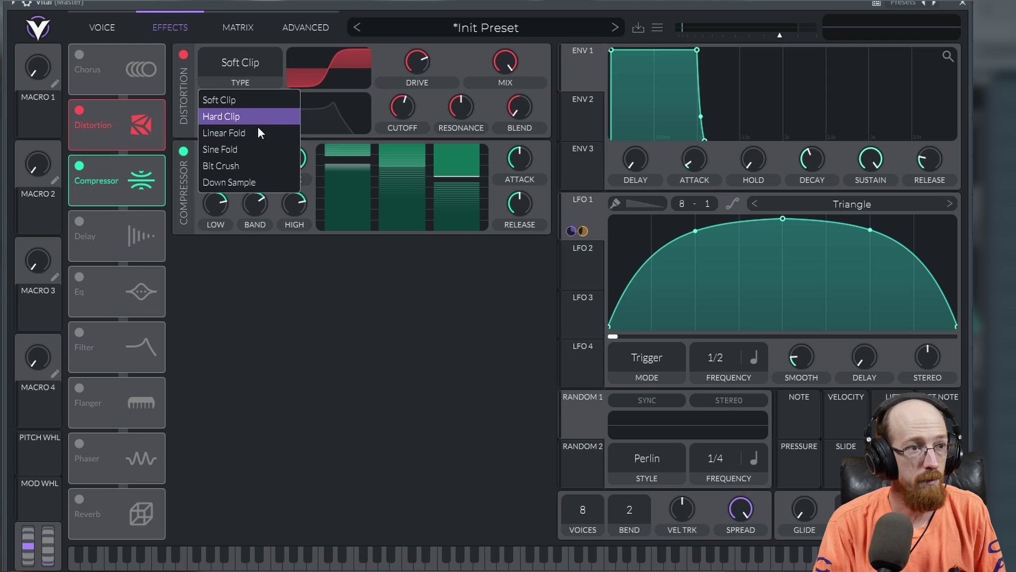
pyautogui.click(256, 150)
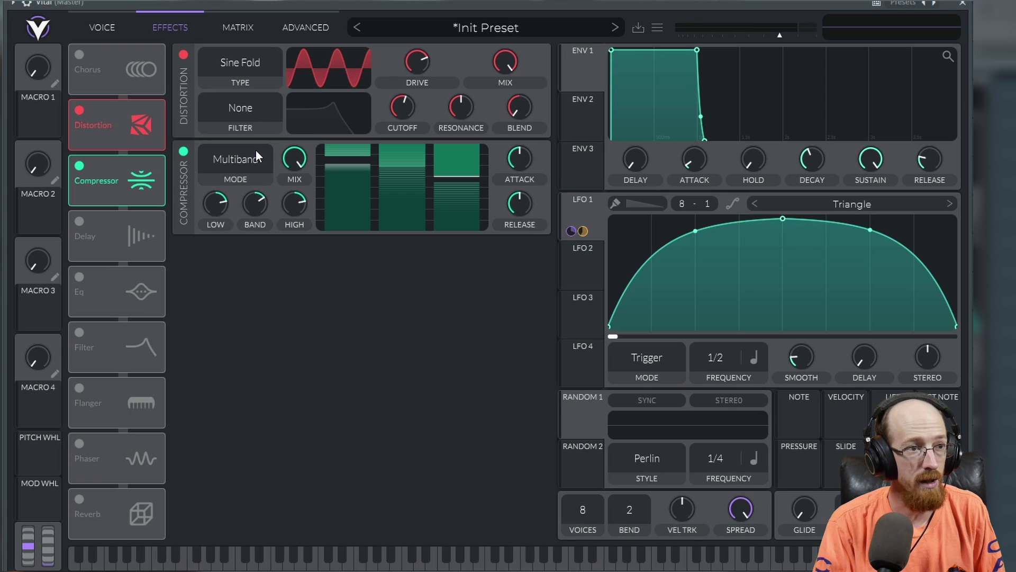
pyautogui.moveTo(417, 57)
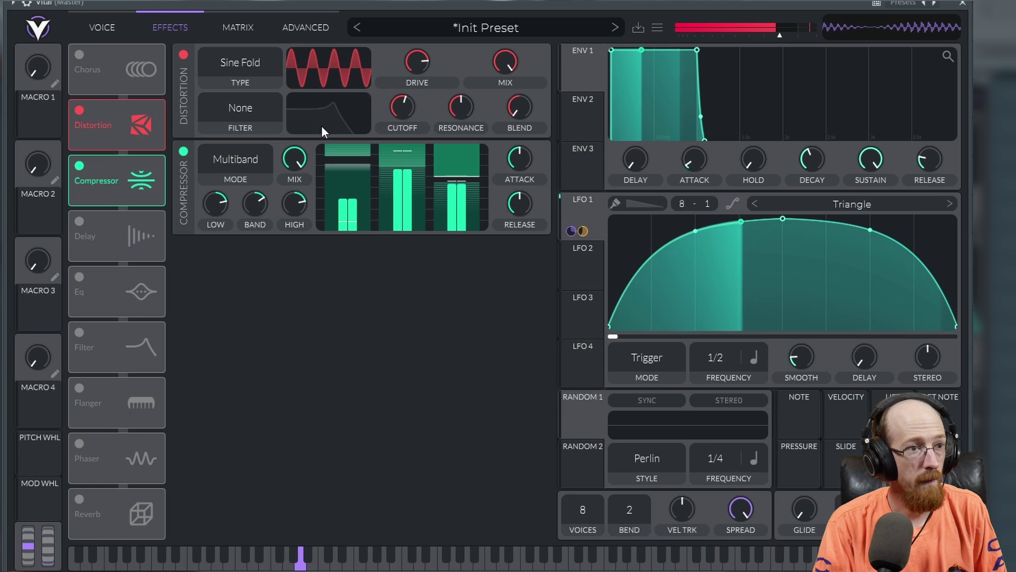
pyautogui.moveTo(448, 175); pyautogui.dragTo(402, 169)
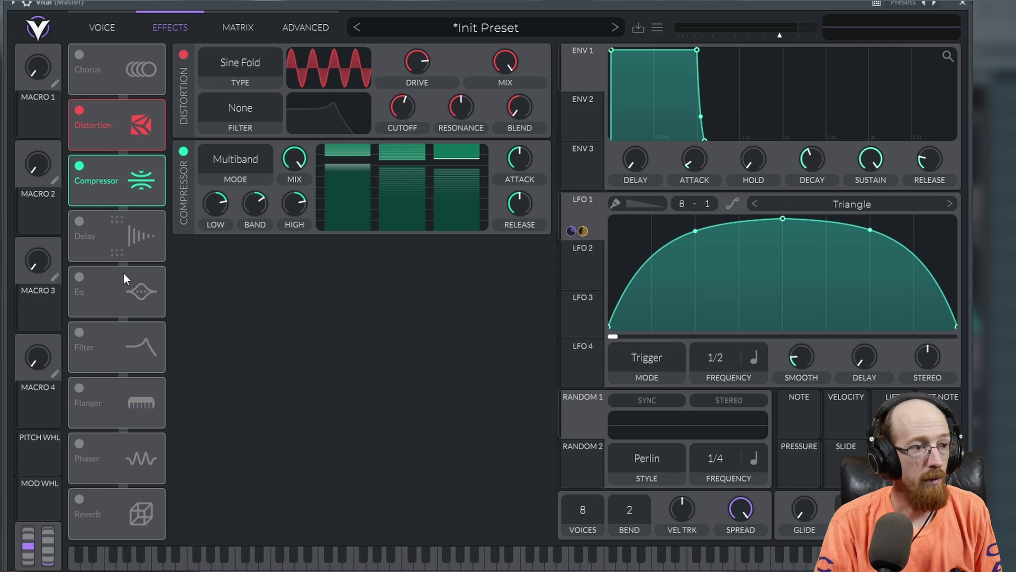
# Enable the Filter effect with a cutoff of 16.82 semitones, and set its mode to Comb: Low High Flange+.
pyautogui.click(79, 333)
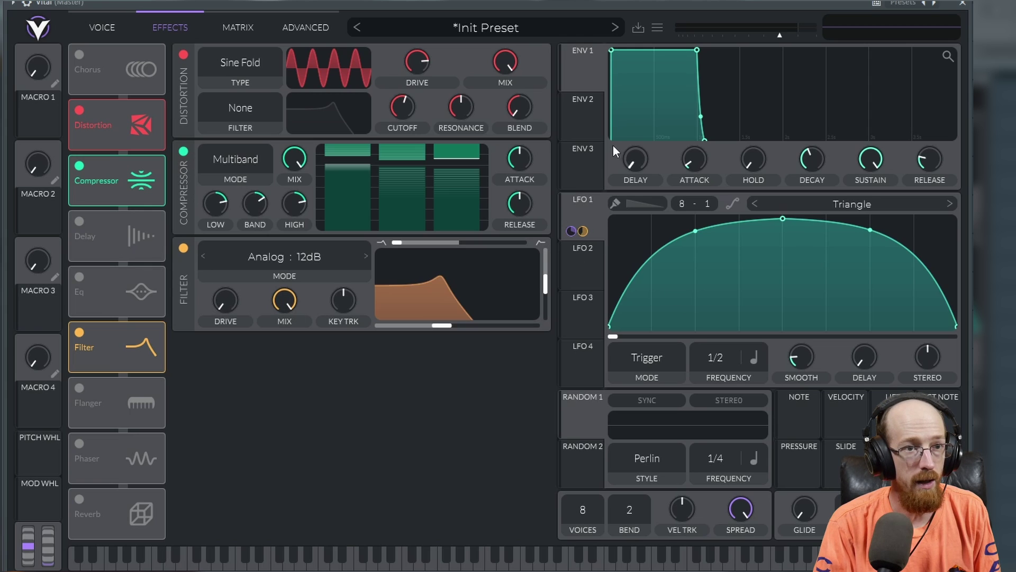
pyautogui.moveTo(442, 326); pyautogui.dragTo(464, 325)
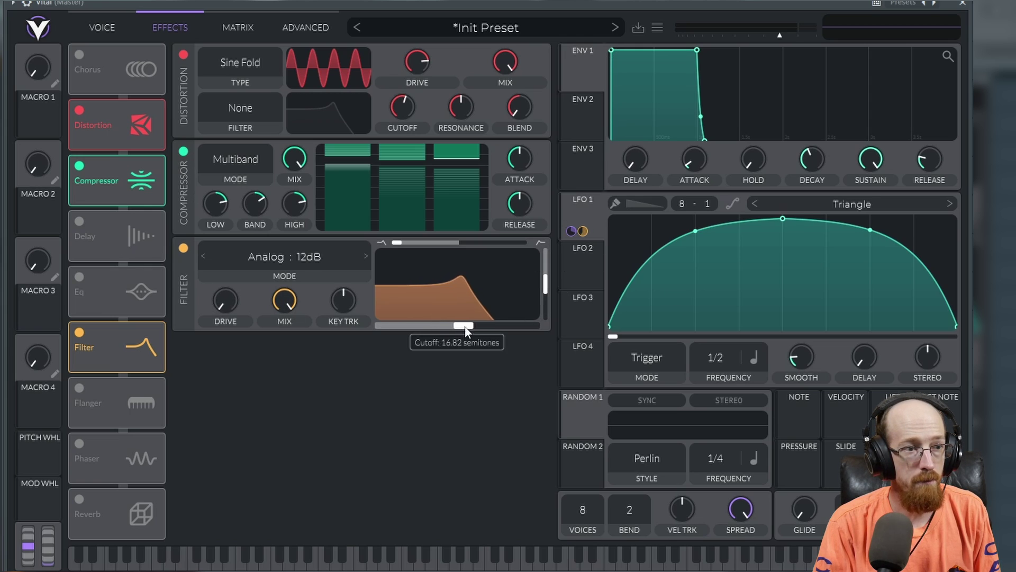
pyautogui.click(306, 262)
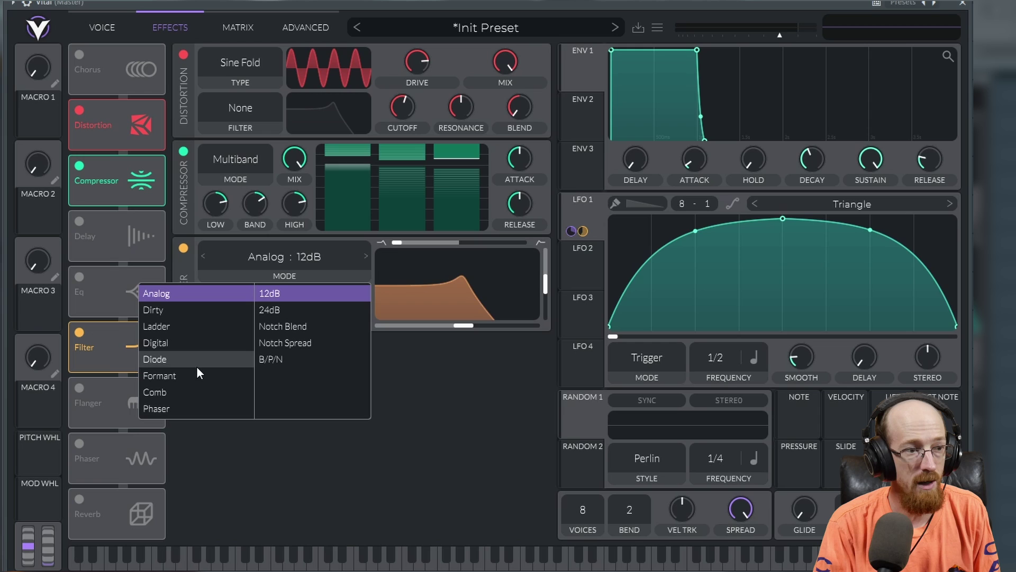
pyautogui.click(202, 391)
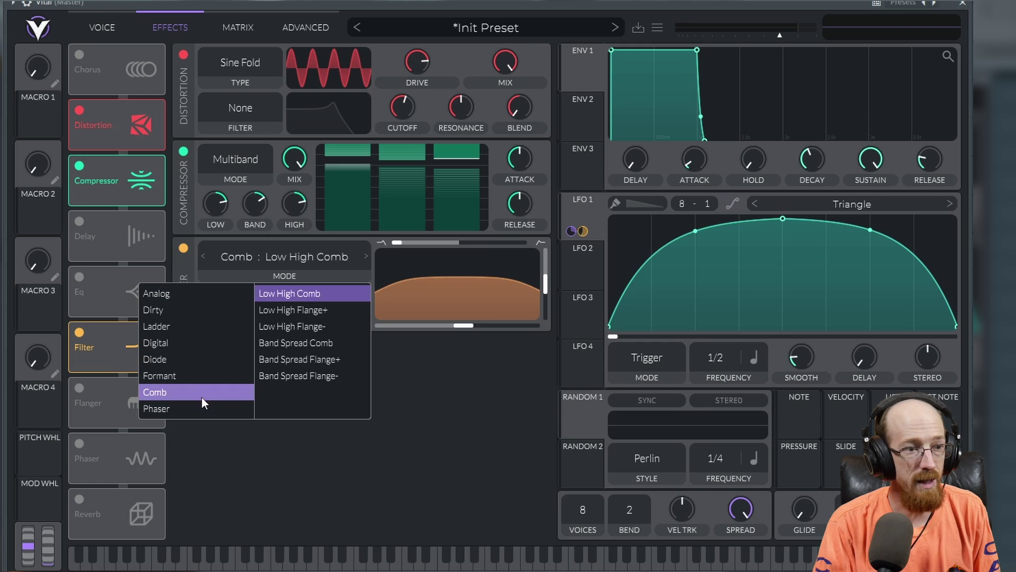
pyautogui.click(316, 310)
pyautogui.click(433, 359)
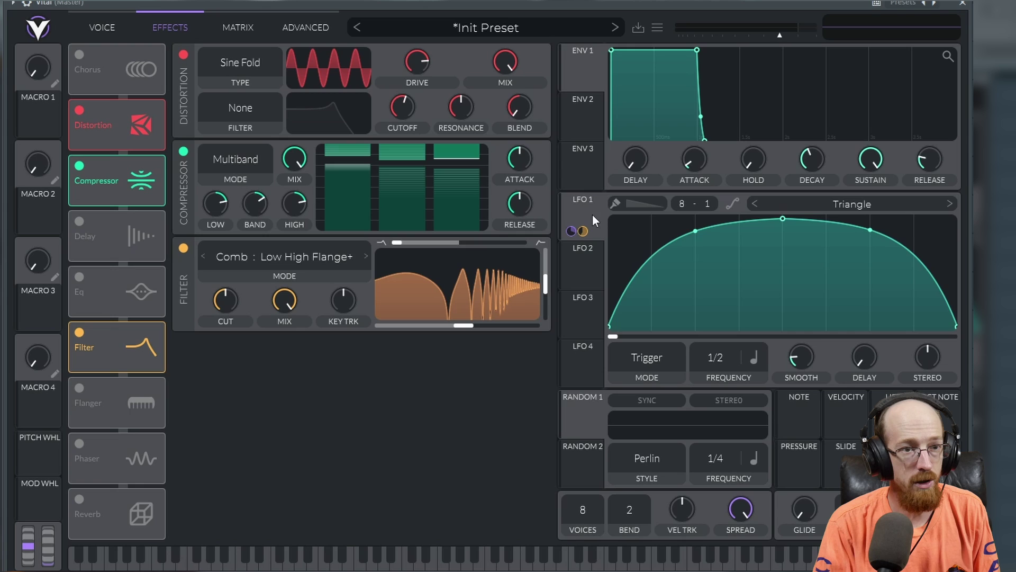
# Modulate the Filter effect's cutoff with LFO 1 from a lower base cutoff, and enable the Reverb effect.
pyautogui.moveTo(583, 230); pyautogui.dragTo(435, 328)
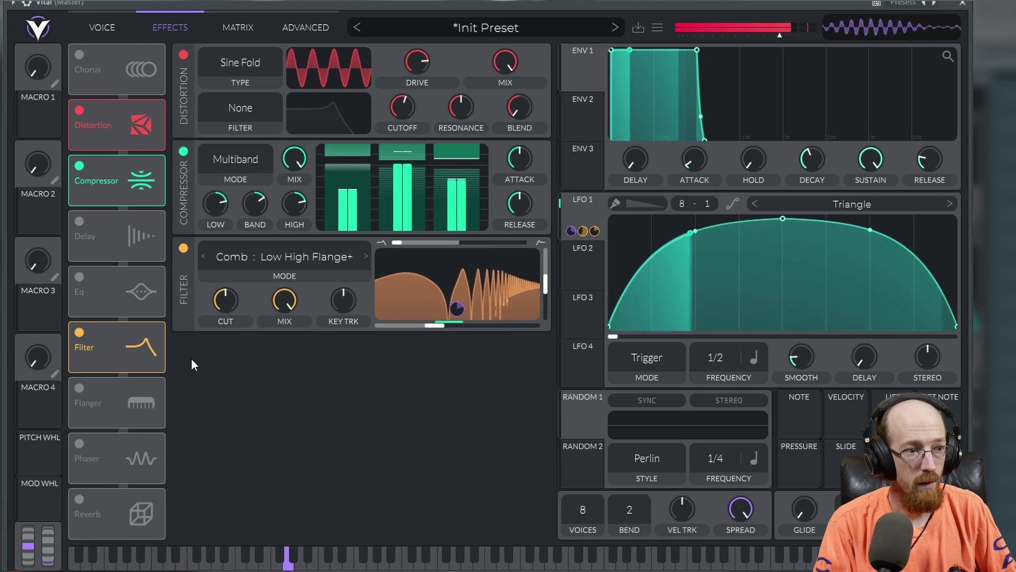
pyautogui.click(79, 499)
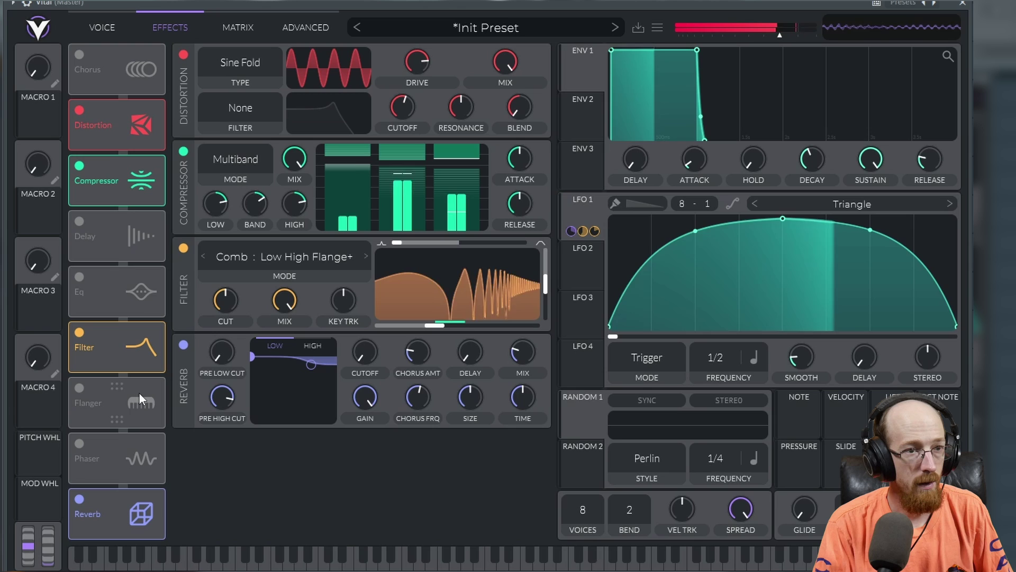
# Lower Filter 1's base formant position and set oscillator 1's unison to 2 voices with 10% detune.
pyautogui.click(102, 27)
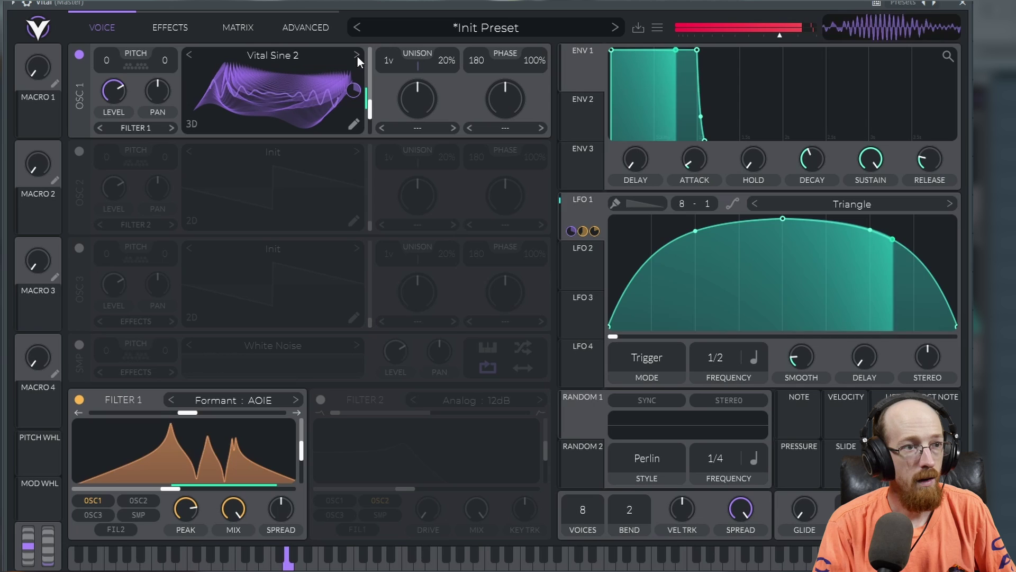
pyautogui.moveTo(170, 487); pyautogui.dragTo(143, 490)
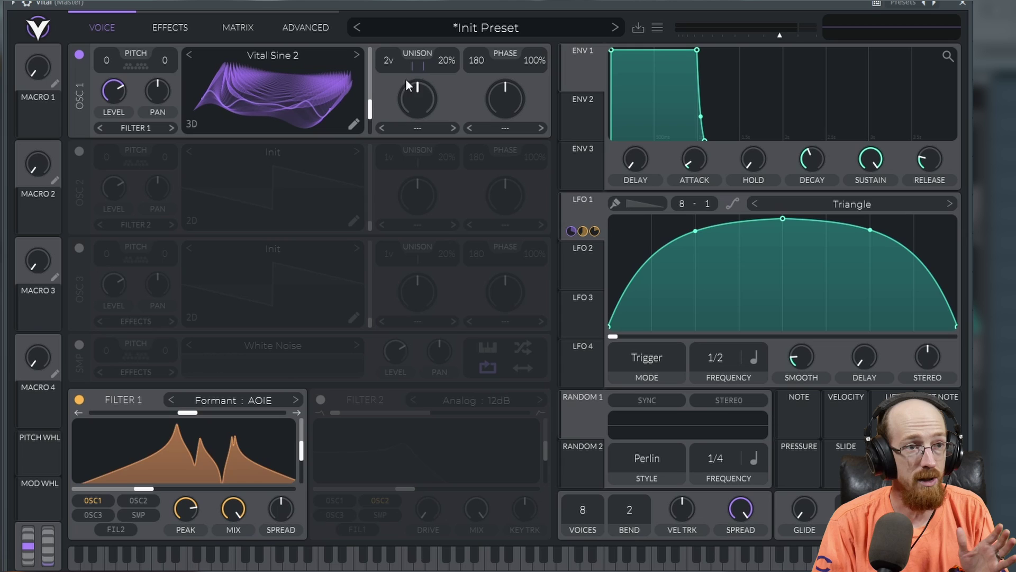
# Apply the Smear spectral morph to oscillator 1 at a reduced amount, checking the wavetable in its spectral and 2D views.
pyautogui.click(420, 130)
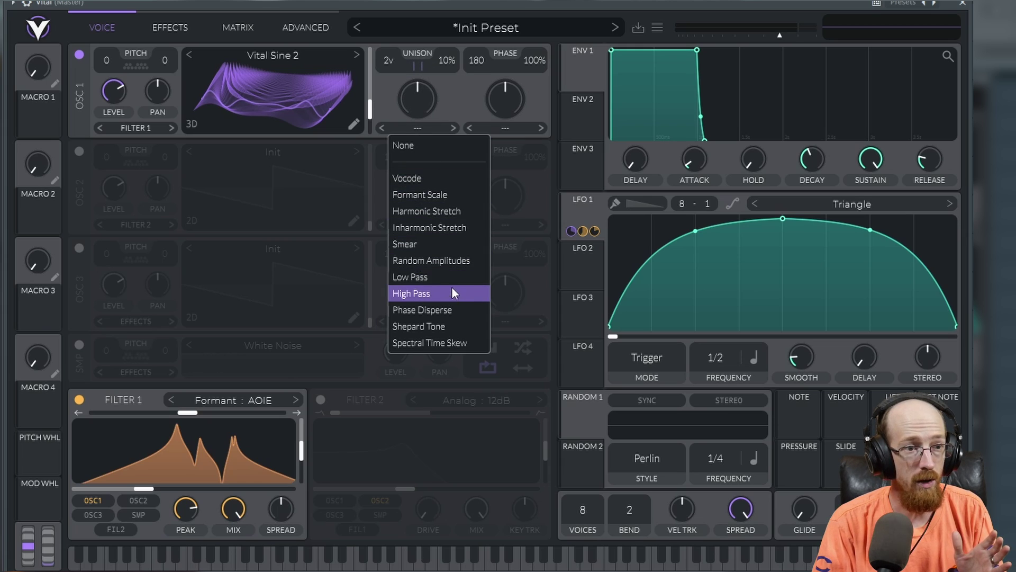
pyautogui.click(455, 244)
pyautogui.moveTo(417, 106)
pyautogui.mouseDown()
pyautogui.moveTo(407, 104)
pyautogui.moveTo(416, 177)
pyautogui.moveTo(407, 142)
pyautogui.moveTo(423, 135)
pyautogui.moveTo(264, 112)
pyautogui.mouseUp()
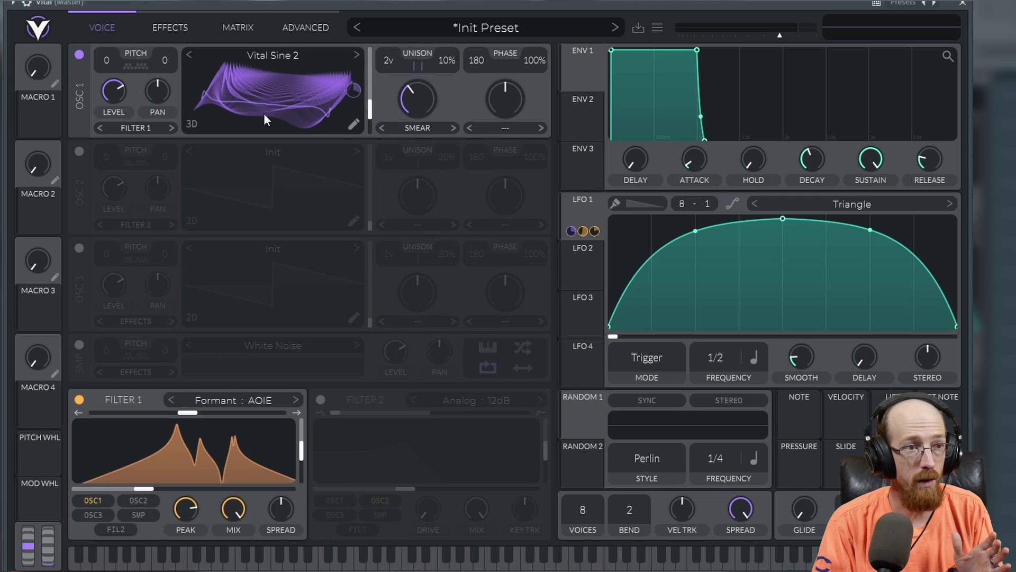
pyautogui.click(186, 124)
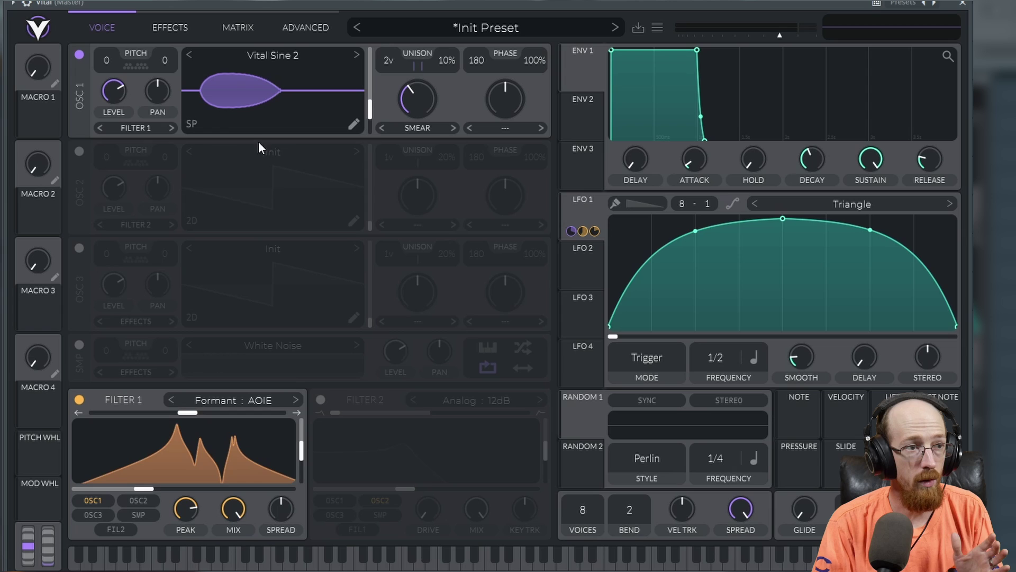
pyautogui.click(189, 125)
pyautogui.moveTo(418, 100)
pyautogui.mouseDown()
pyautogui.moveTo(414, 163)
pyautogui.moveTo(415, 97)
pyautogui.moveTo(415, 107)
pyautogui.mouseUp()
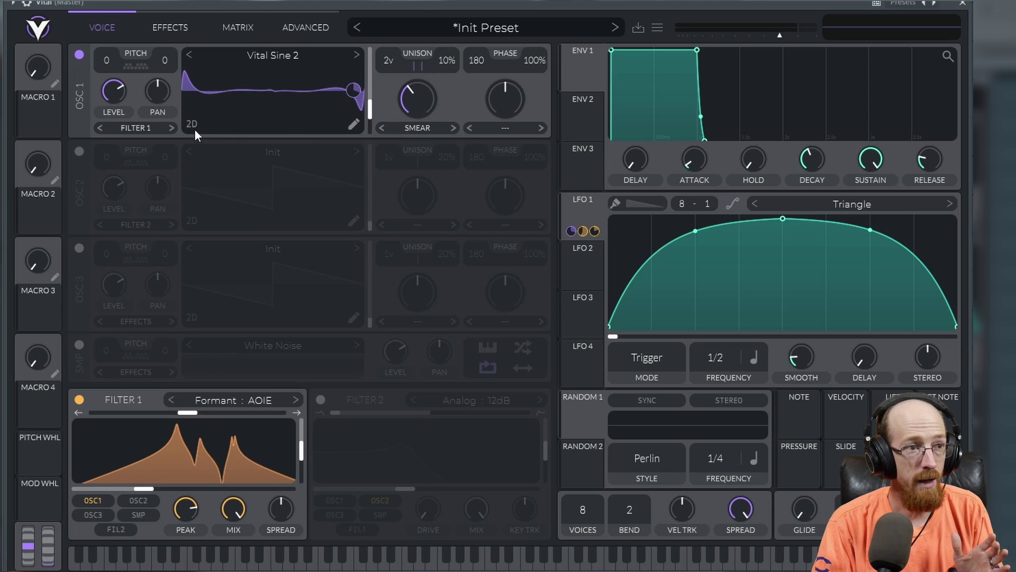
pyautogui.click(193, 126)
# Modulate oscillator 1's Smear amount with LFO 1 at a depth of 0.260 and audition it.
pyautogui.moveTo(585, 208)
pyautogui.mouseDown()
pyautogui.moveTo(409, 111)
pyautogui.moveTo(422, 109)
pyautogui.mouseUp()
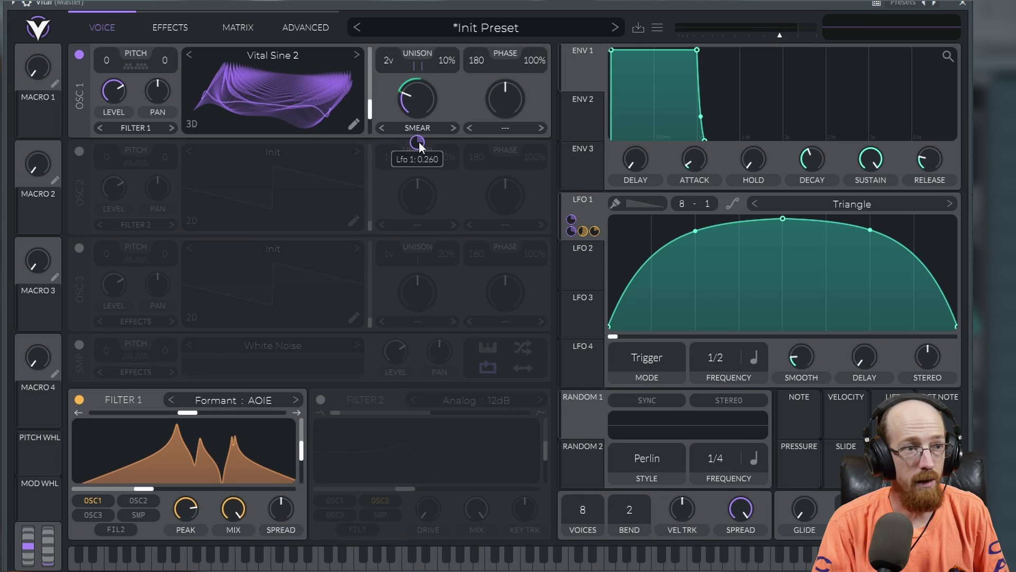
pyautogui.press('a')
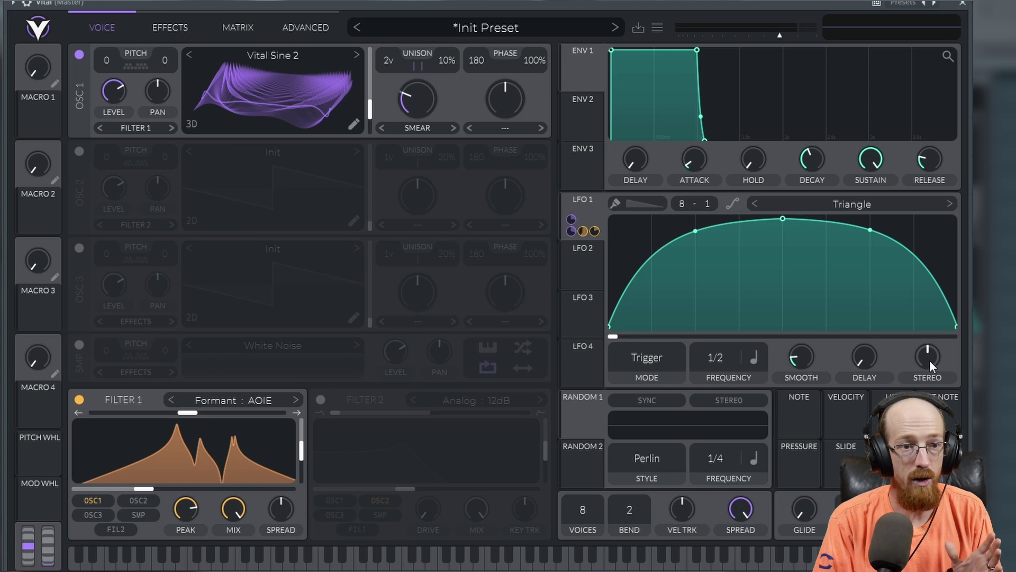
# Modulate oscillator 1's Smear amount with LFO 2, and remove the LFO 1 modulation from it.
pyautogui.click(591, 274)
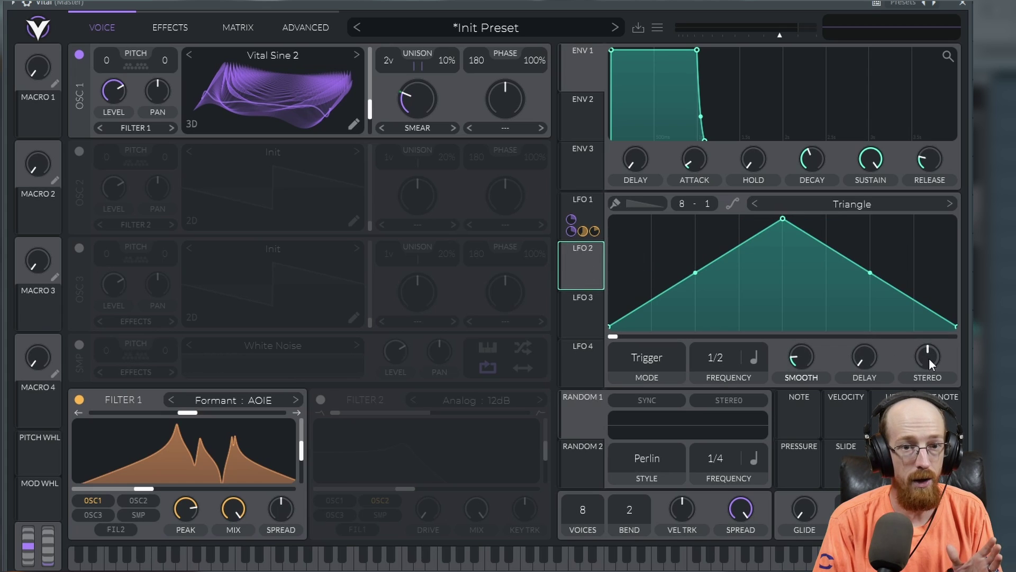
pyautogui.moveTo(583, 269)
pyautogui.mouseDown()
pyautogui.moveTo(609, 206)
pyautogui.moveTo(415, 101)
pyautogui.mouseUp()
pyautogui.moveTo(414, 147); pyautogui.dragTo(415, 169)
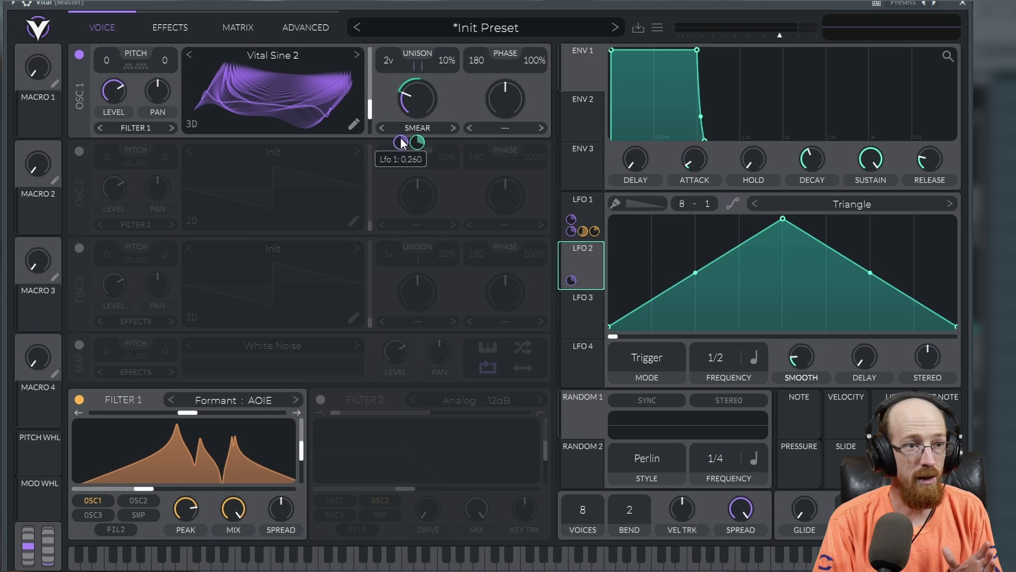
pyautogui.doubleClick(403, 142)
# Bow both slopes of LFO 2's triangle outward, give the LFO a small positive stereo offset, and audition the sound.
pyautogui.moveTo(695, 273); pyautogui.dragTo(695, 236)
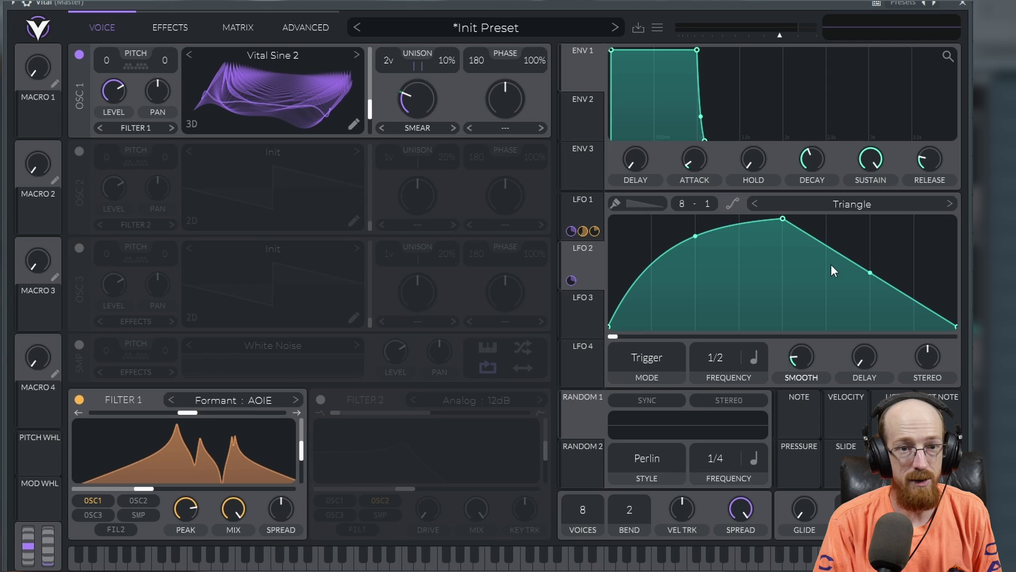
pyautogui.moveTo(870, 273); pyautogui.dragTo(870, 232)
pyautogui.moveTo(927, 352); pyautogui.dragTo(934, 328)
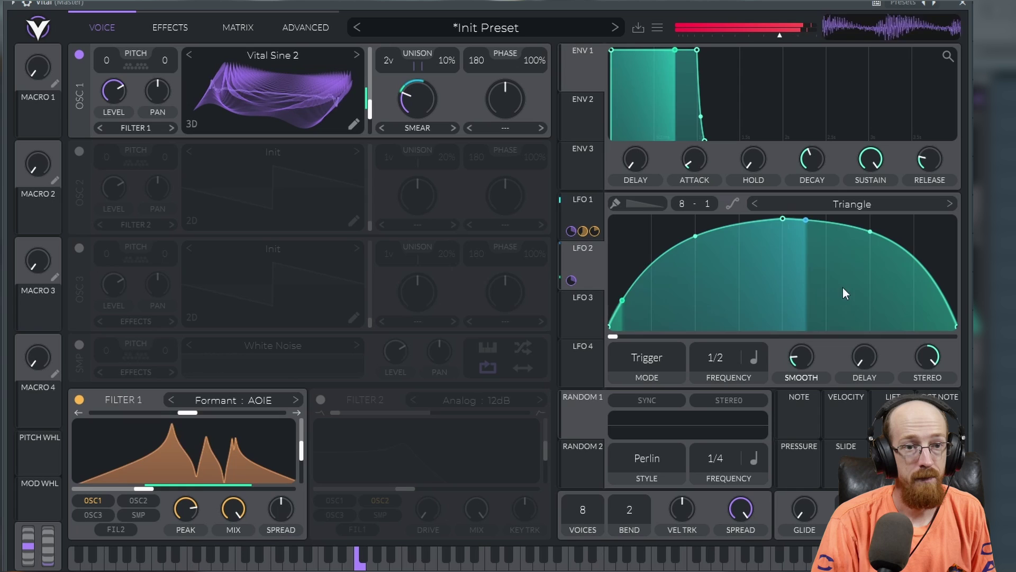
pyautogui.moveTo(927, 356); pyautogui.dragTo(929, 385)
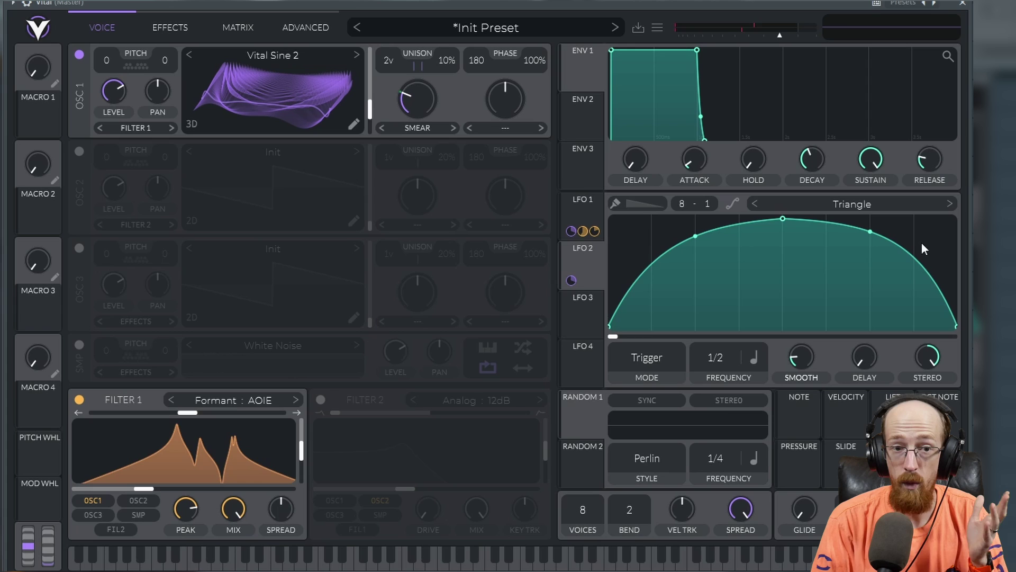
pyautogui.moveTo(929, 359); pyautogui.dragTo(933, 400)
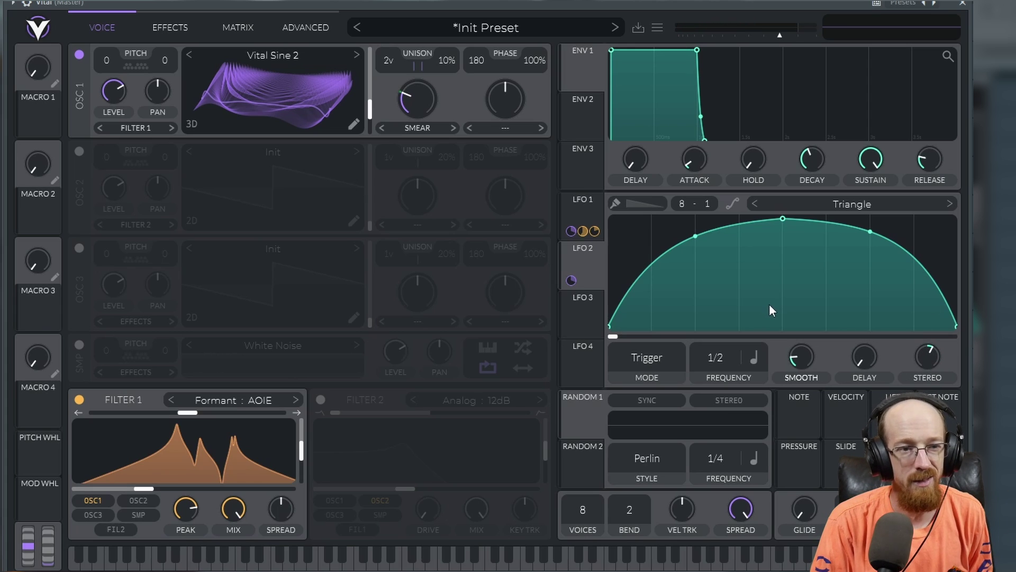
pyautogui.press('space')
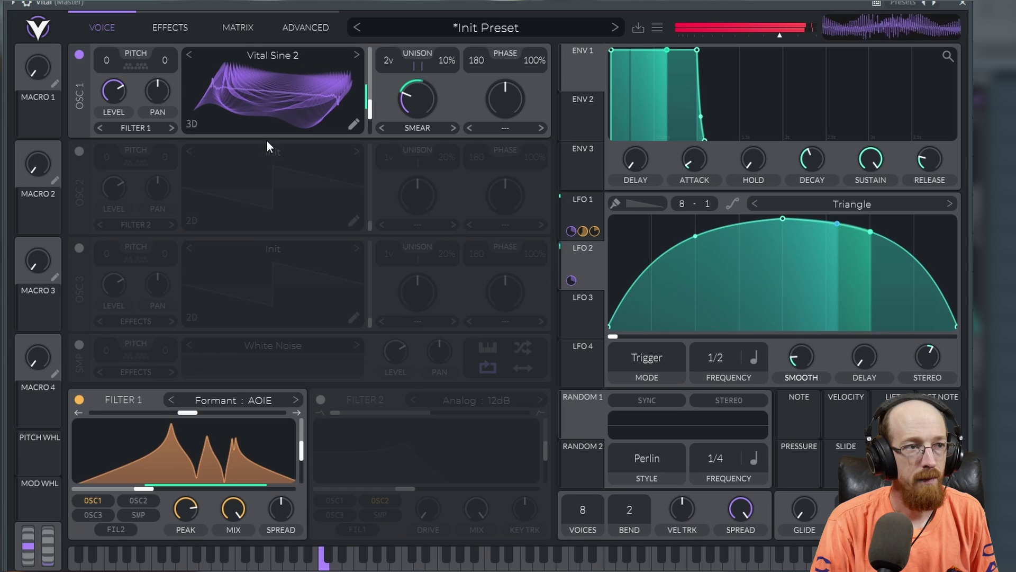
pyautogui.press('space')
# Check the Master channel in FL Studio's mixer and return to the Vital window.
pyautogui.press('F6')
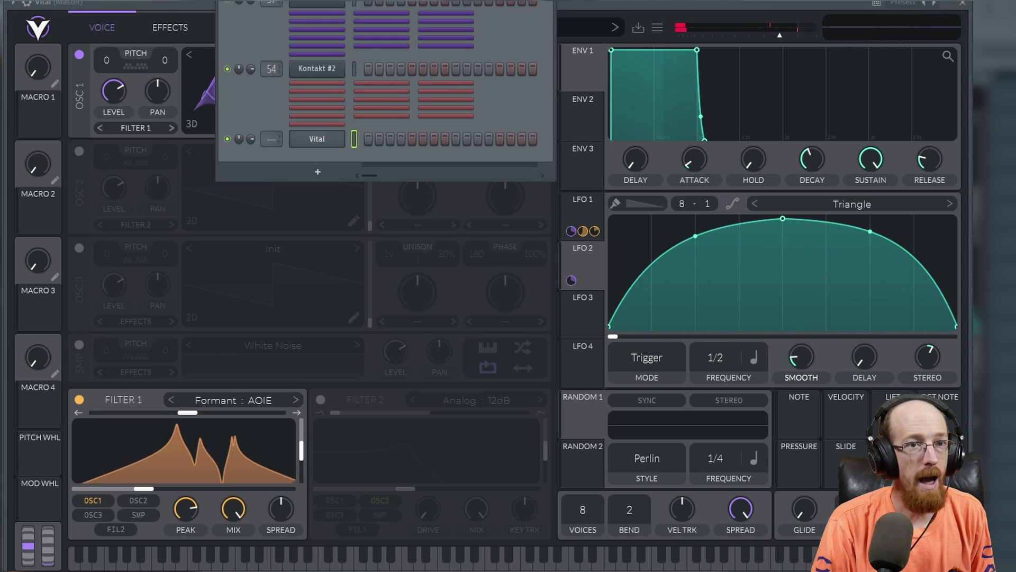
pyautogui.press('F9')
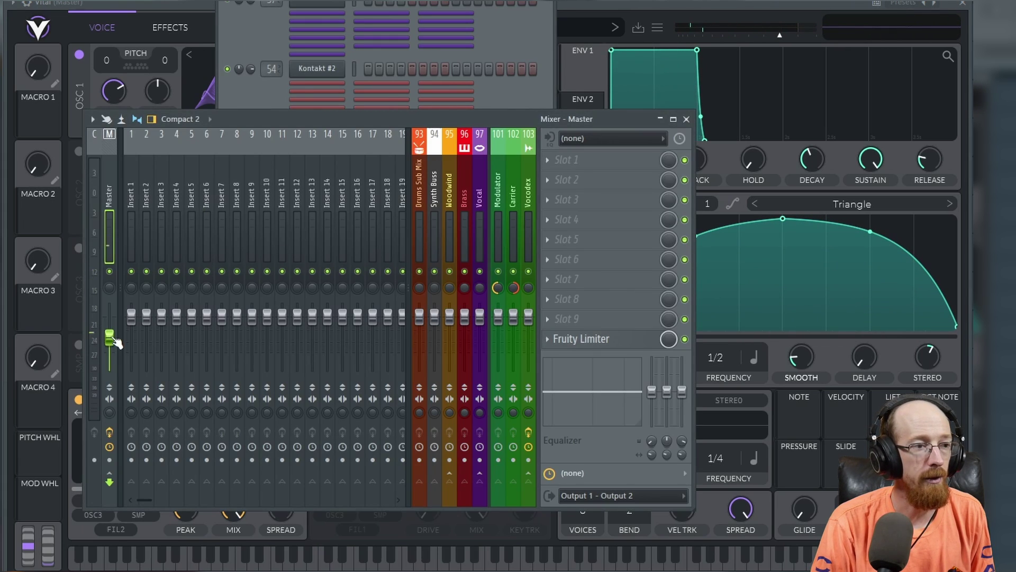
pyautogui.click(781, 4)
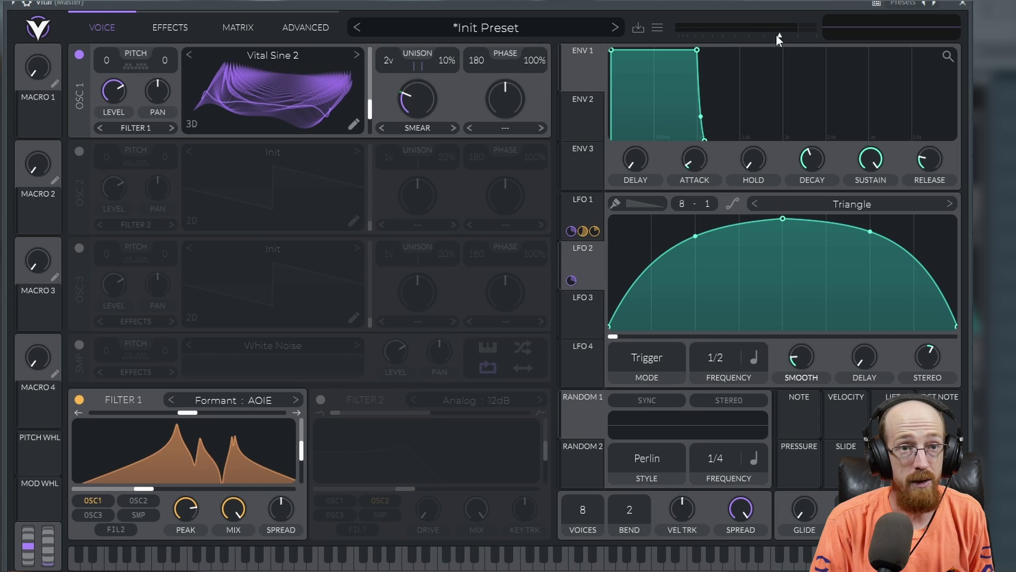
# Reduce the synth's master output volume and transpose oscillator 1 to -12 semitones.
pyautogui.moveTo(714, 33); pyautogui.dragTo(732, 36)
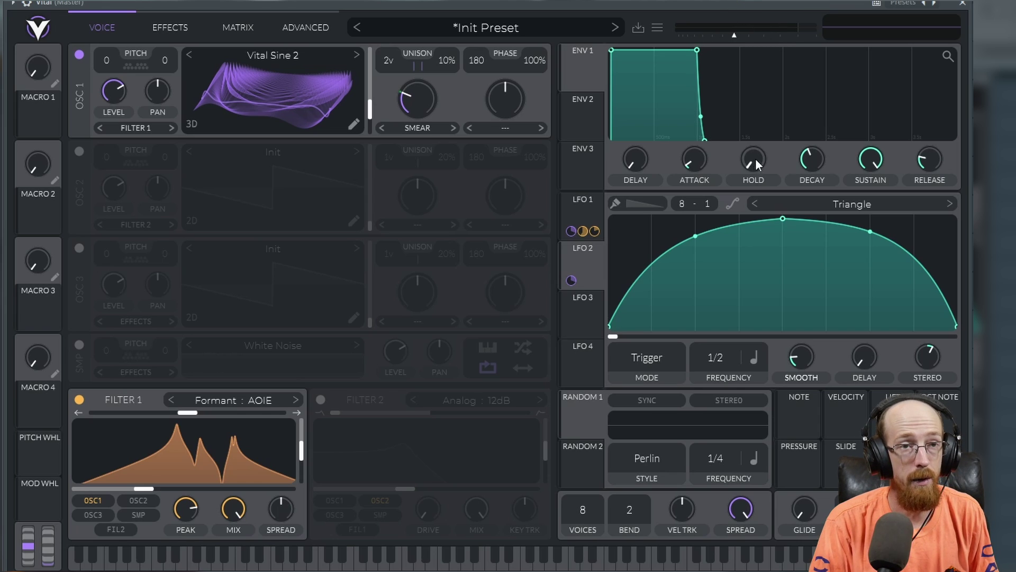
pyautogui.moveTo(735, 34)
pyautogui.mouseDown()
pyautogui.moveTo(771, 36)
pyautogui.moveTo(763, 37)
pyautogui.mouseUp()
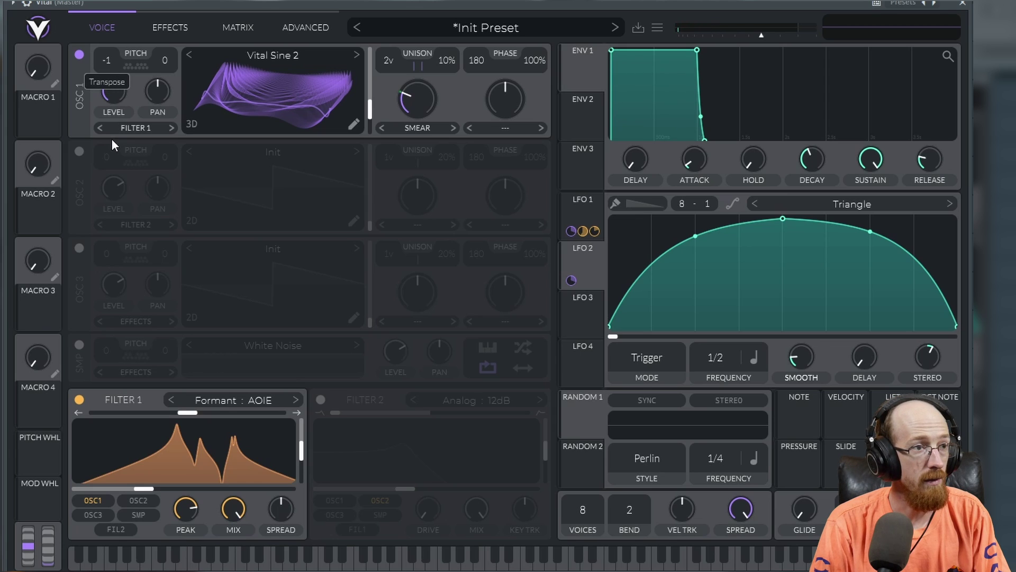
pyautogui.moveTo(104, 61); pyautogui.dragTo(109, 80)
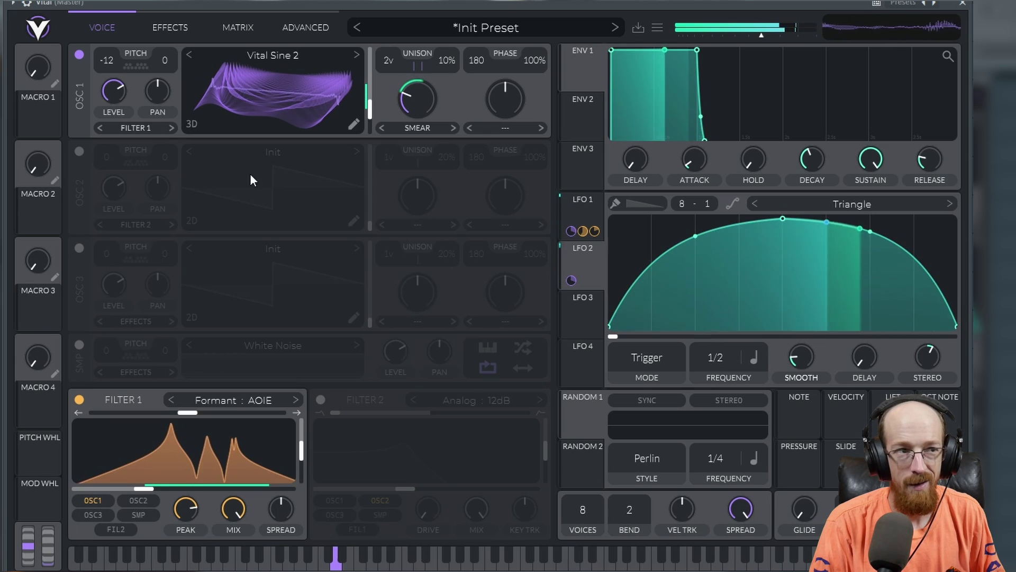
# Enable the Eq effect and boost its middle band with a gain of 6.160 dB.
pyautogui.click(174, 29)
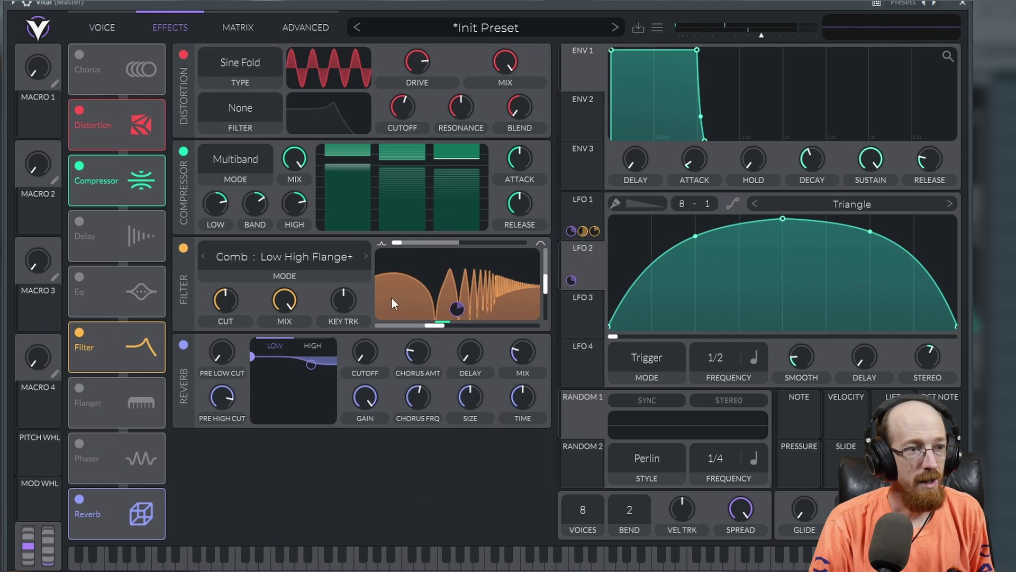
pyautogui.click(79, 277)
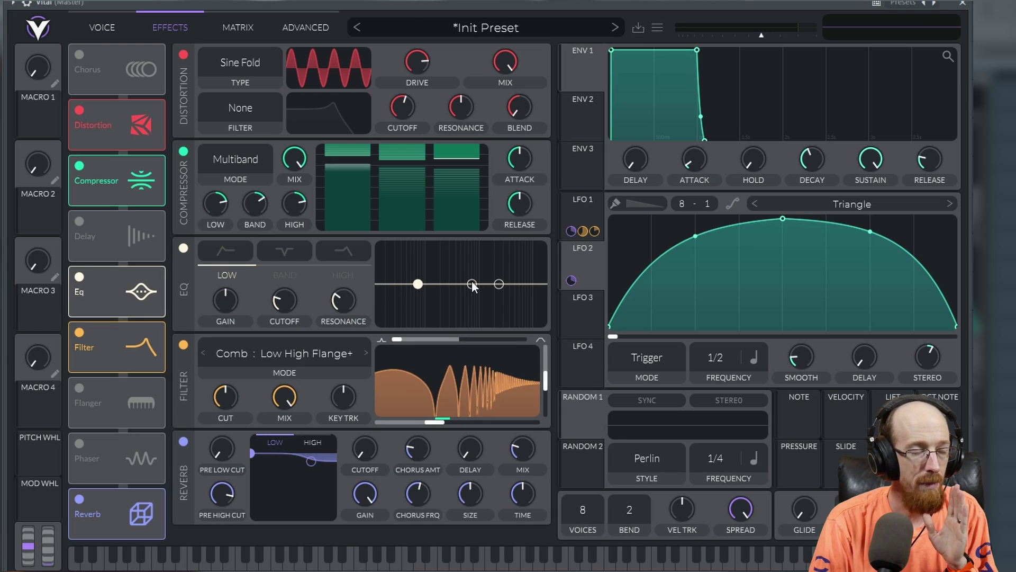
pyautogui.moveTo(471, 284)
pyautogui.mouseDown()
pyautogui.moveTo(470, 254)
pyautogui.moveTo(448, 258)
pyautogui.moveTo(483, 257)
pyautogui.moveTo(459, 269)
pyautogui.mouseUp()
pyautogui.press('space')
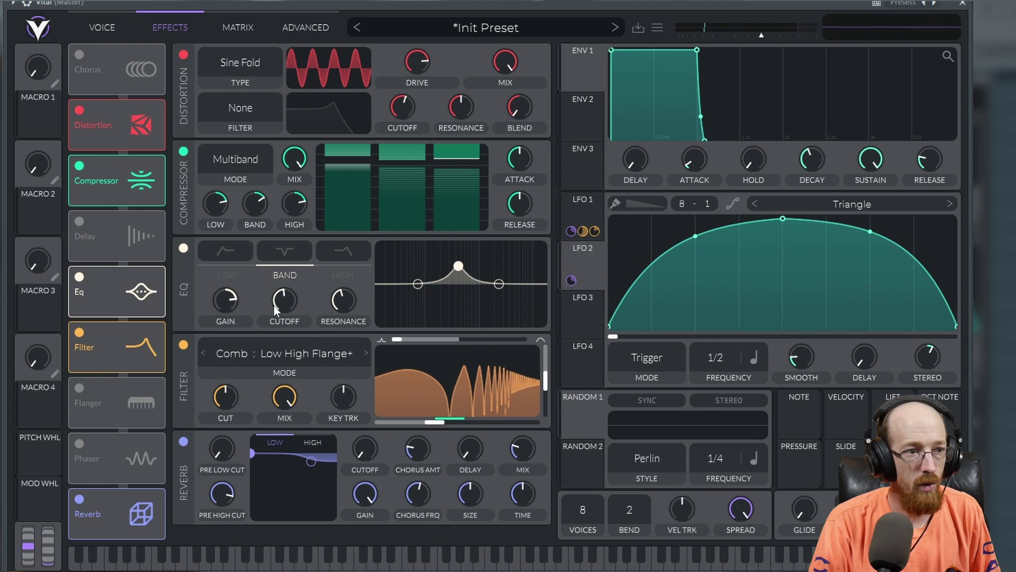
pyautogui.moveTo(232, 303); pyautogui.dragTo(238, 324)
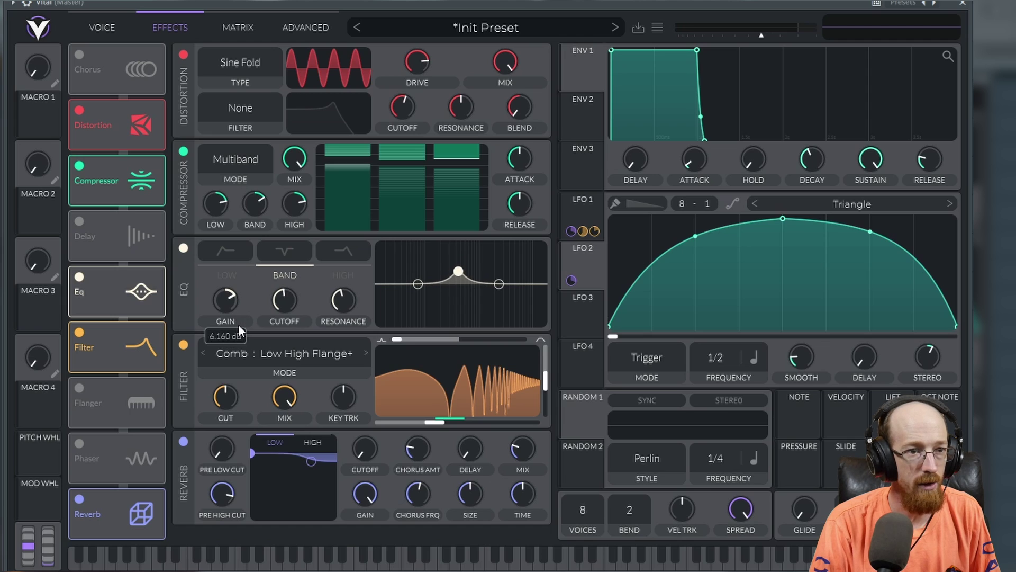
# Modulate the EQ middle band's gain with LFO 2, lower its base gain to about 1.6 dB, and adjust its cutoff.
pyautogui.moveTo(571, 280); pyautogui.dragTo(229, 344)
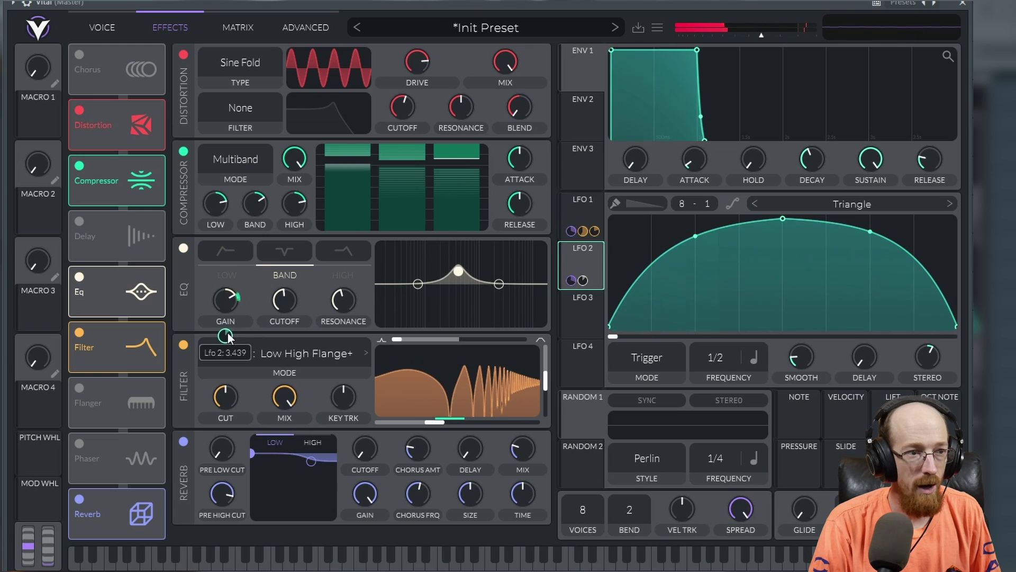
pyautogui.moveTo(464, 279); pyautogui.dragTo(459, 286)
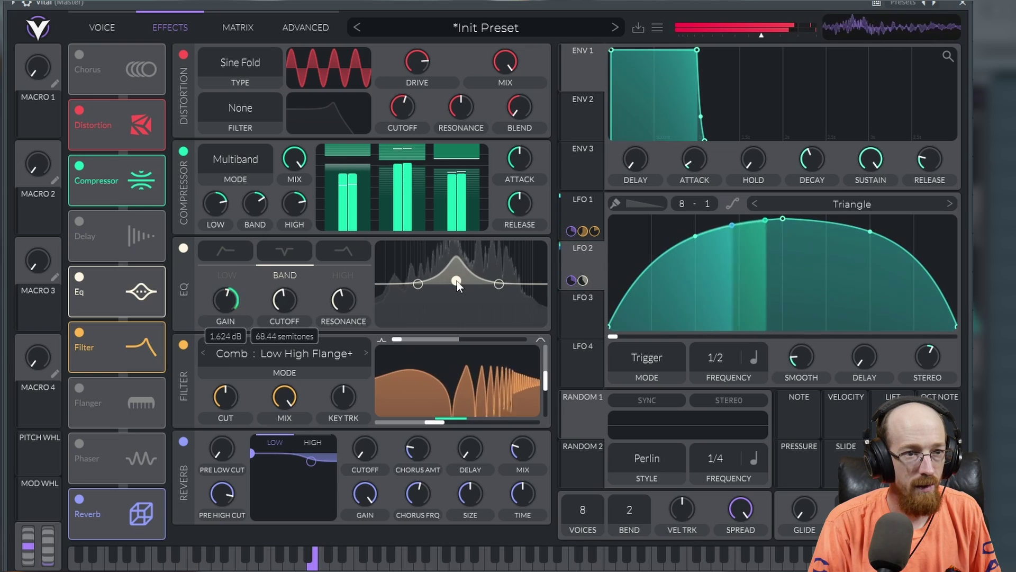
pyautogui.moveTo(286, 304); pyautogui.dragTo(318, 306)
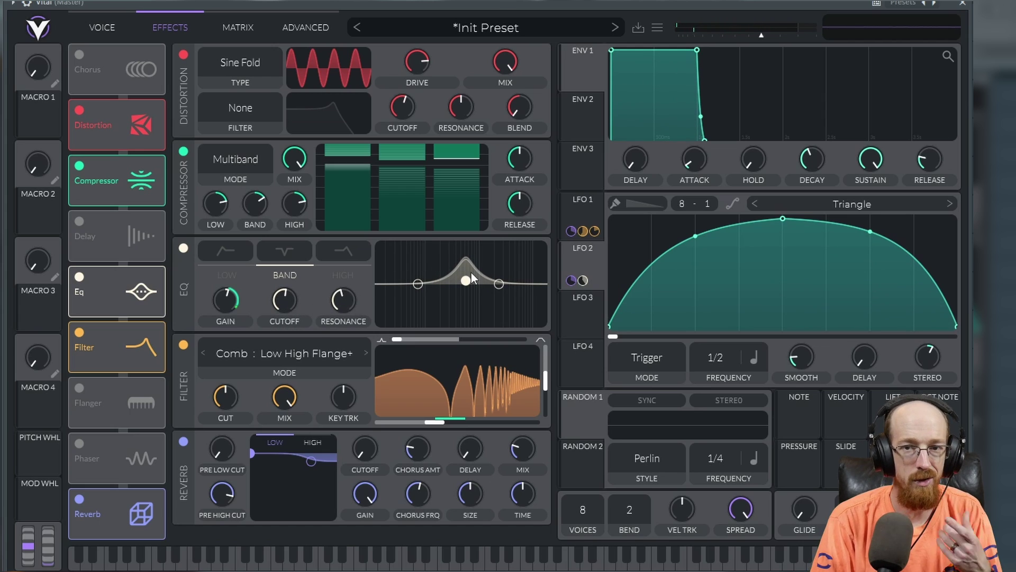
# Modulate the EQ middle band's cutoff with LFO 2, lowering its base cutoff and fine-tuning the modulation depth.
pyautogui.moveTo(583, 280); pyautogui.dragTo(281, 303)
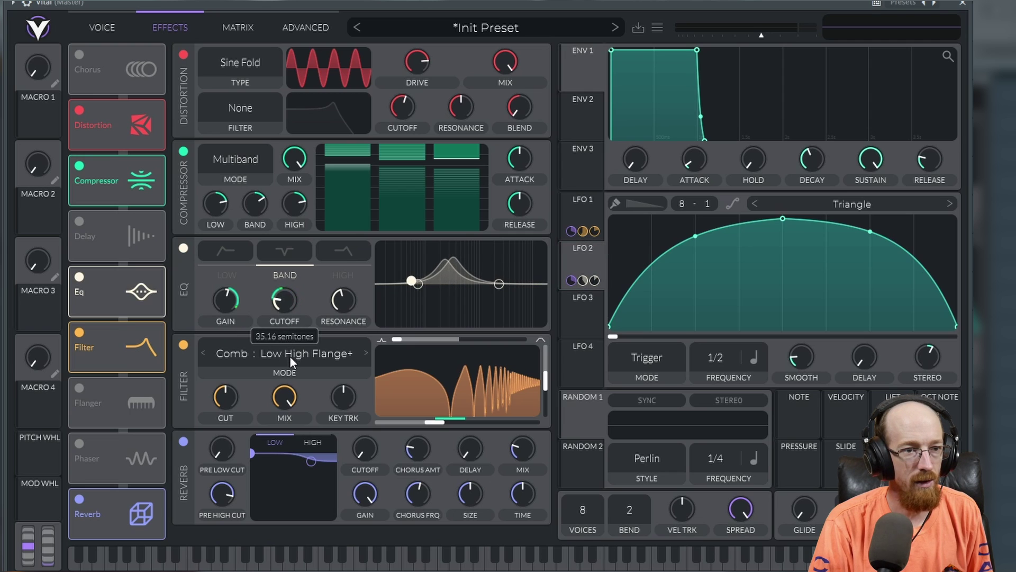
pyautogui.moveTo(290, 356); pyautogui.dragTo(284, 293)
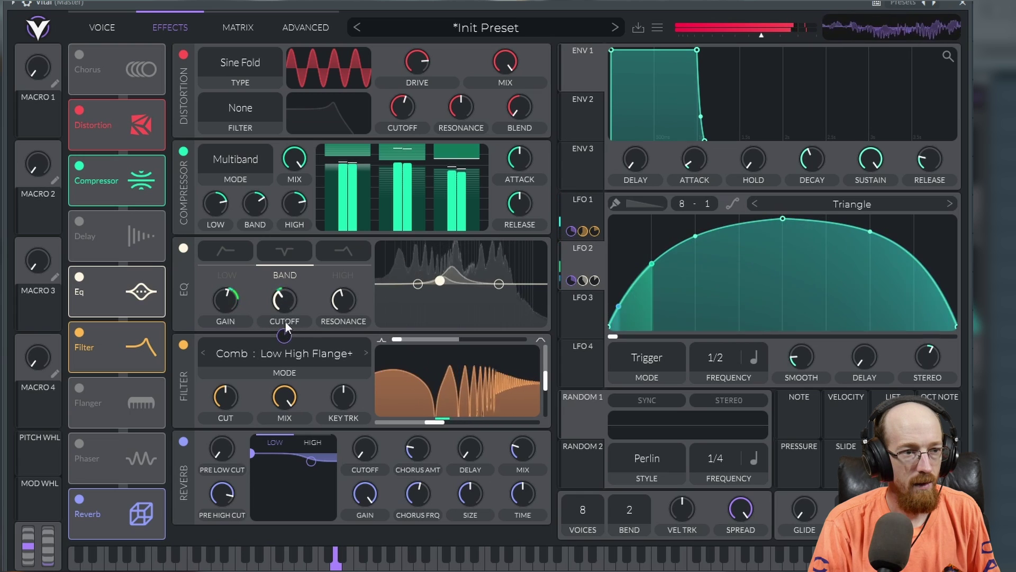
pyautogui.moveTo(284, 334); pyautogui.dragTo(284, 327)
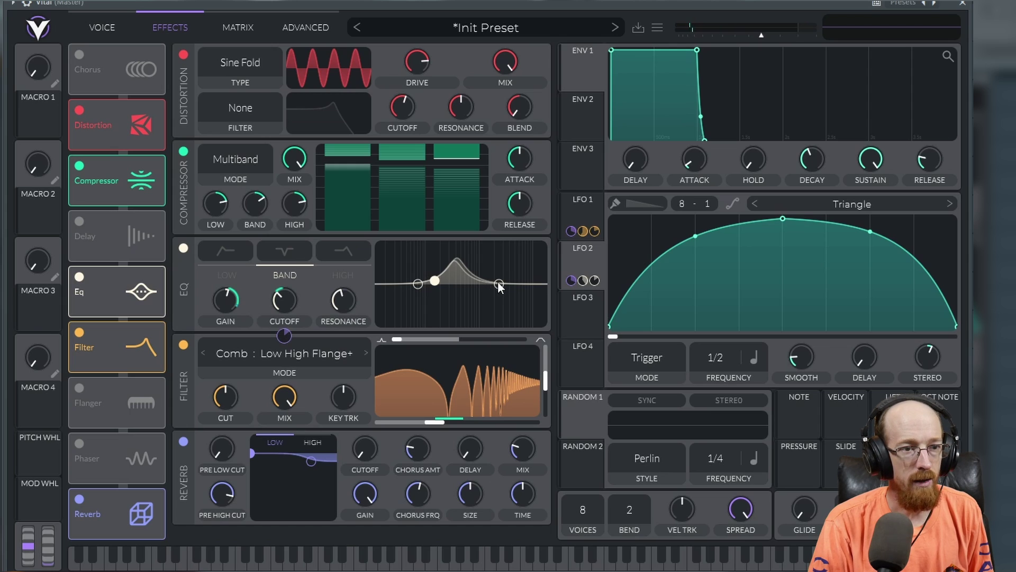
# Modulate the EQ high band's gain with LFO 2 at a moderate depth and audition the result.
pyautogui.moveTo(499, 283)
pyautogui.mouseDown()
pyautogui.moveTo(496, 259)
pyautogui.moveTo(497, 284)
pyautogui.mouseUp()
pyautogui.moveTo(574, 268); pyautogui.dragTo(226, 300)
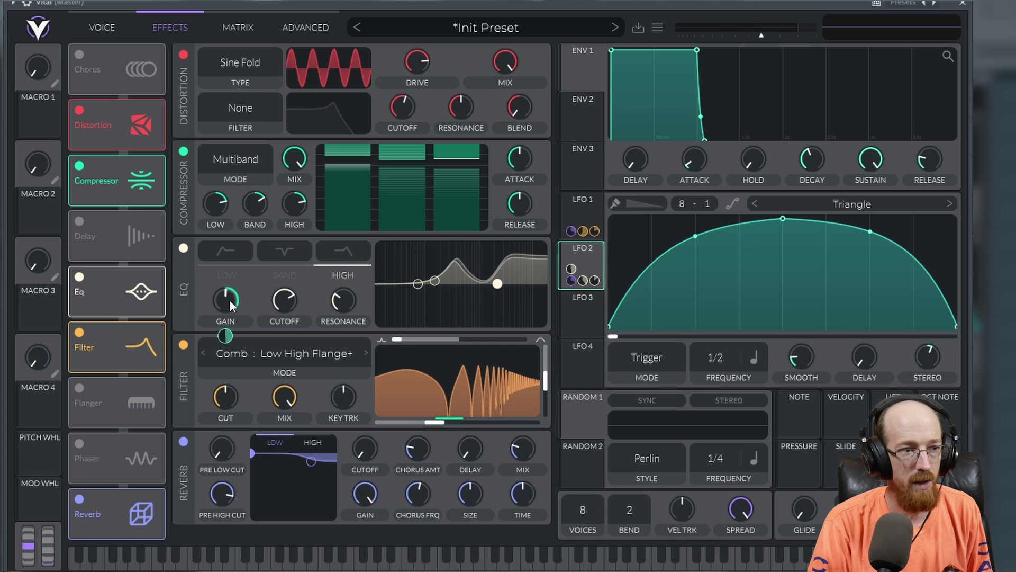
pyautogui.press('space')
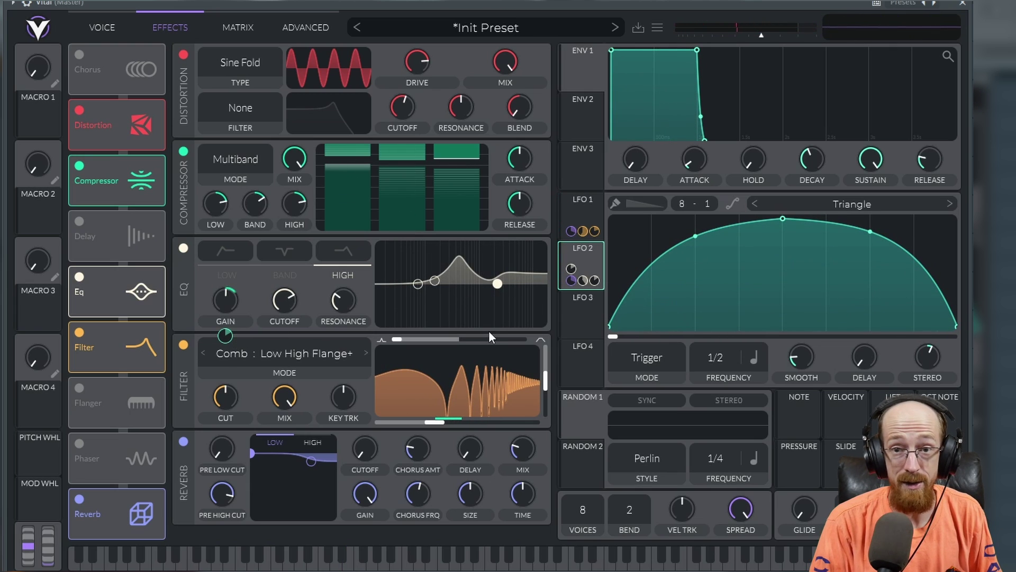
pyautogui.click(92, 30)
pyautogui.click(160, 29)
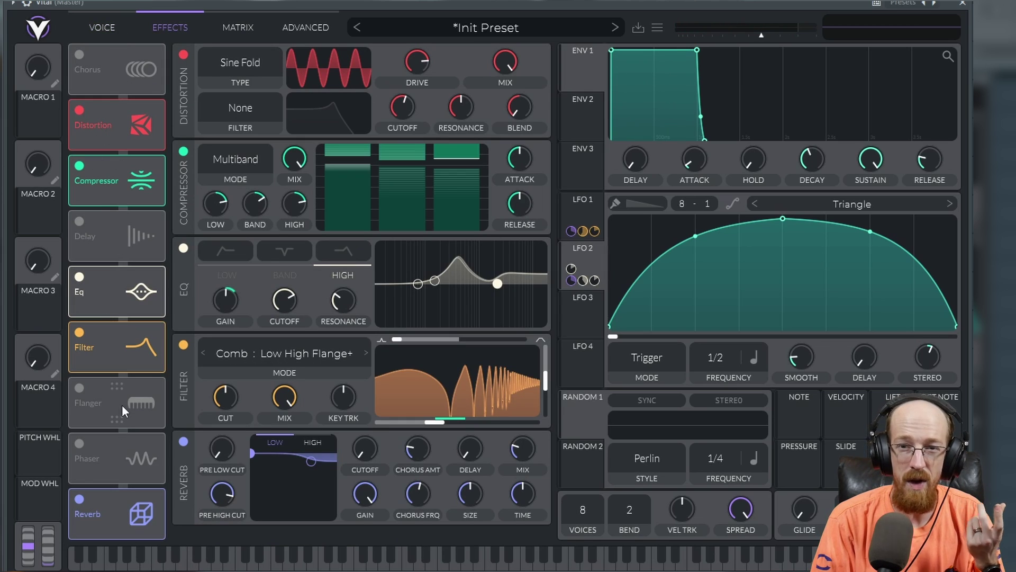
pyautogui.click(91, 30)
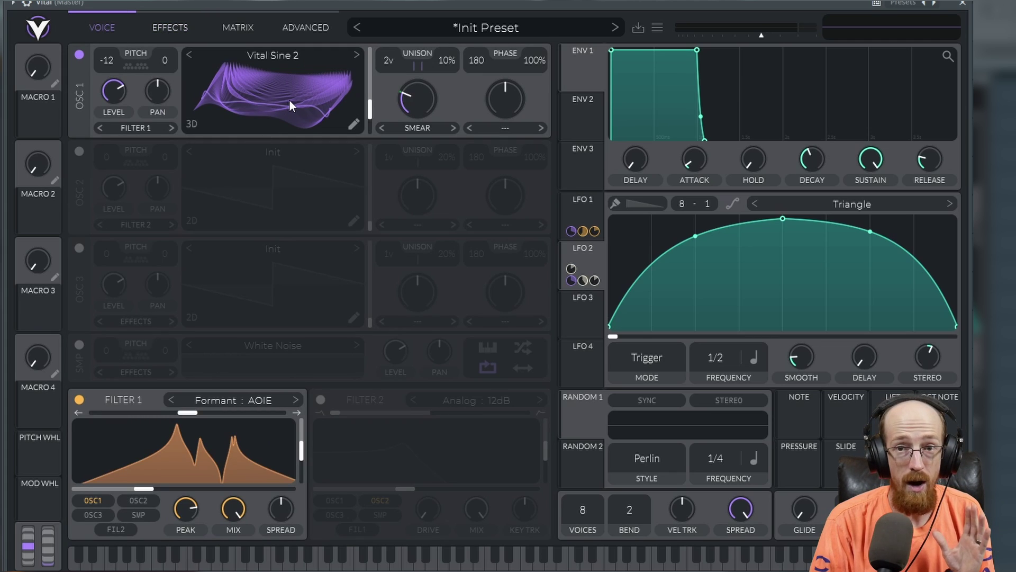
# Save the current patch as a preset named "Tutorial Preset".
pyautogui.click(174, 29)
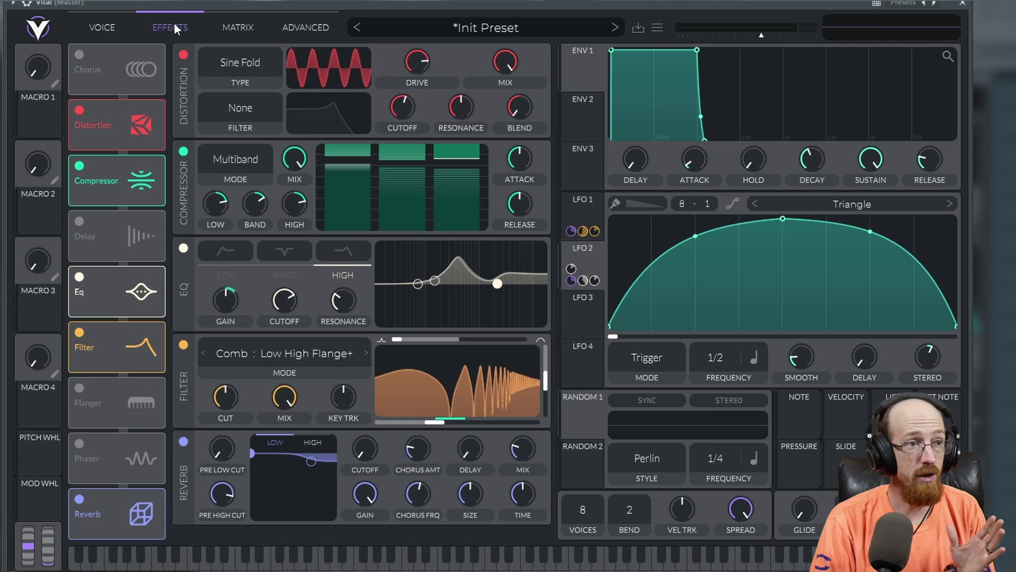
pyautogui.click(104, 29)
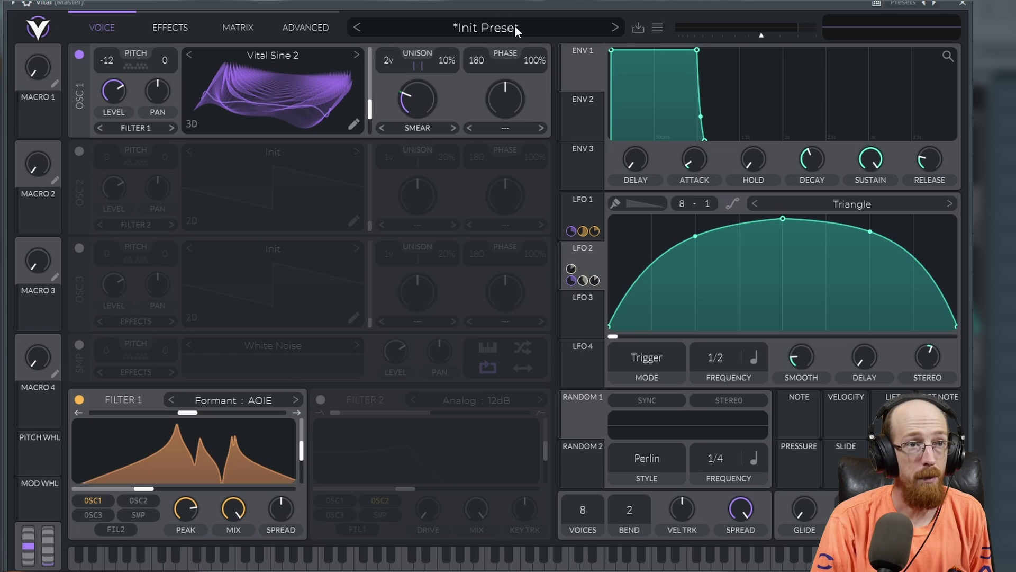
pyautogui.click(558, 28)
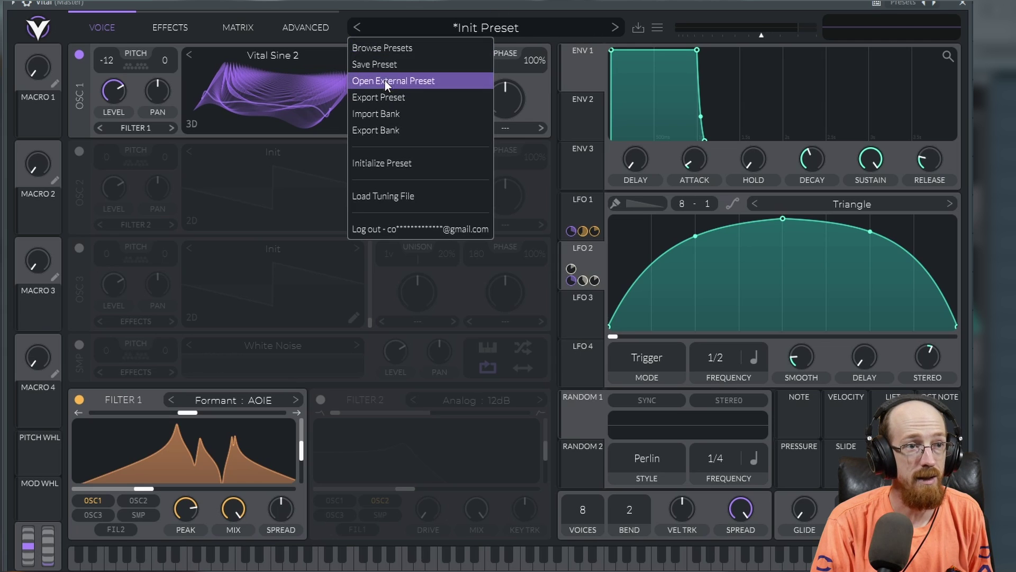
pyautogui.click(404, 63)
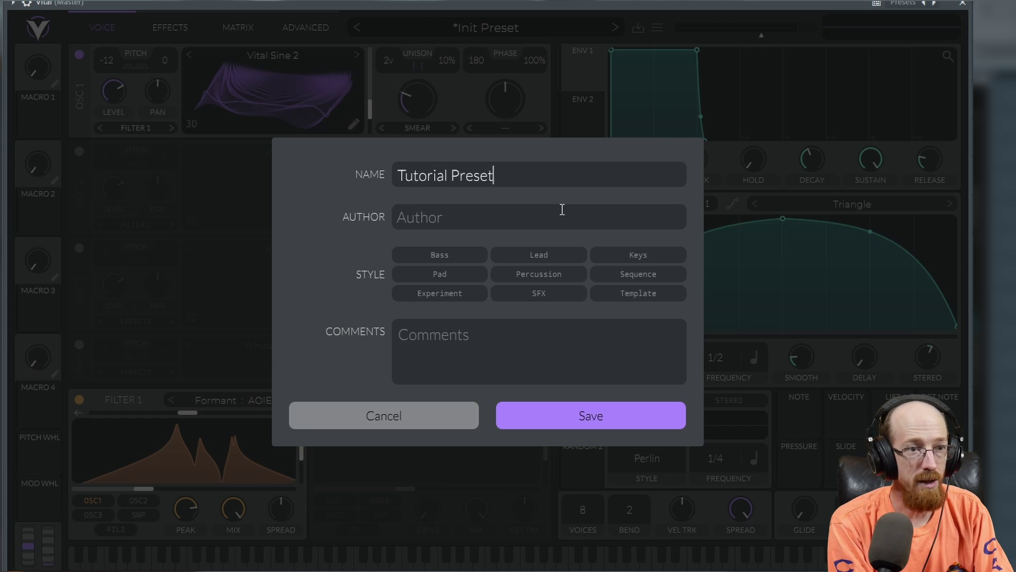
pyautogui.click(607, 414)
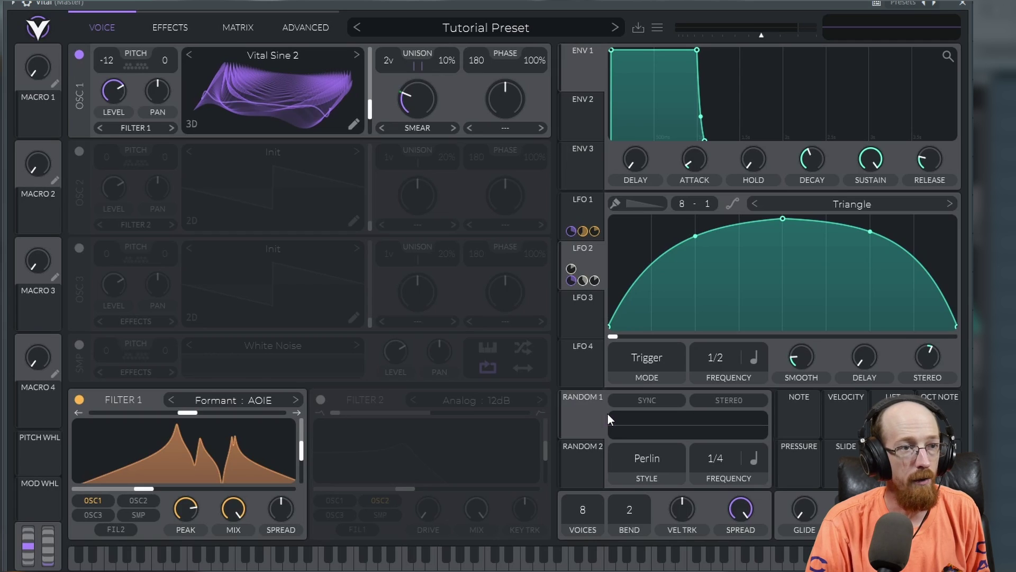
# Resynthesize the preset into oscillator 1's wavetable and sweep through its frames while auditioning.
pyautogui.rightClick(300, 91)
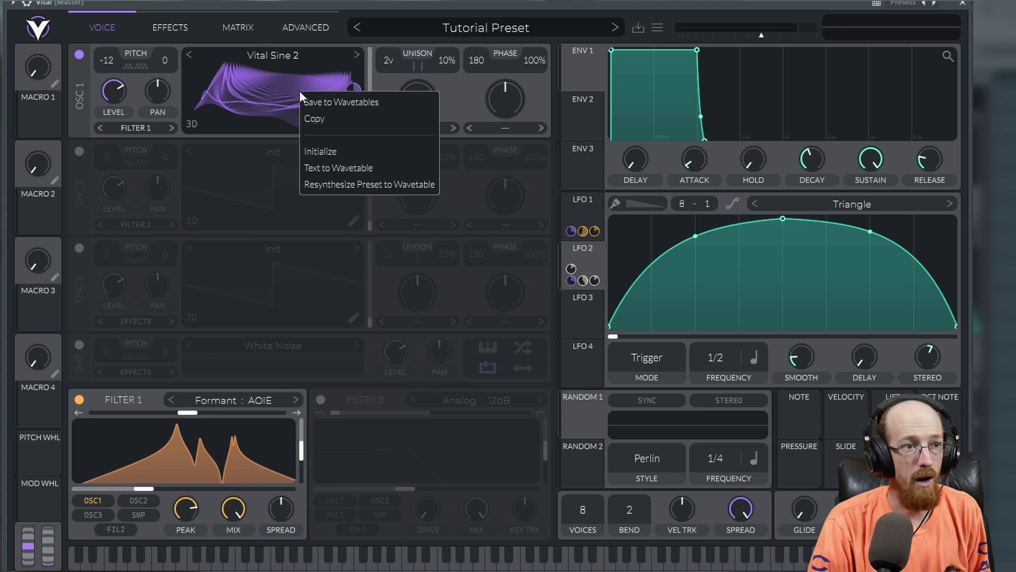
pyautogui.click(386, 189)
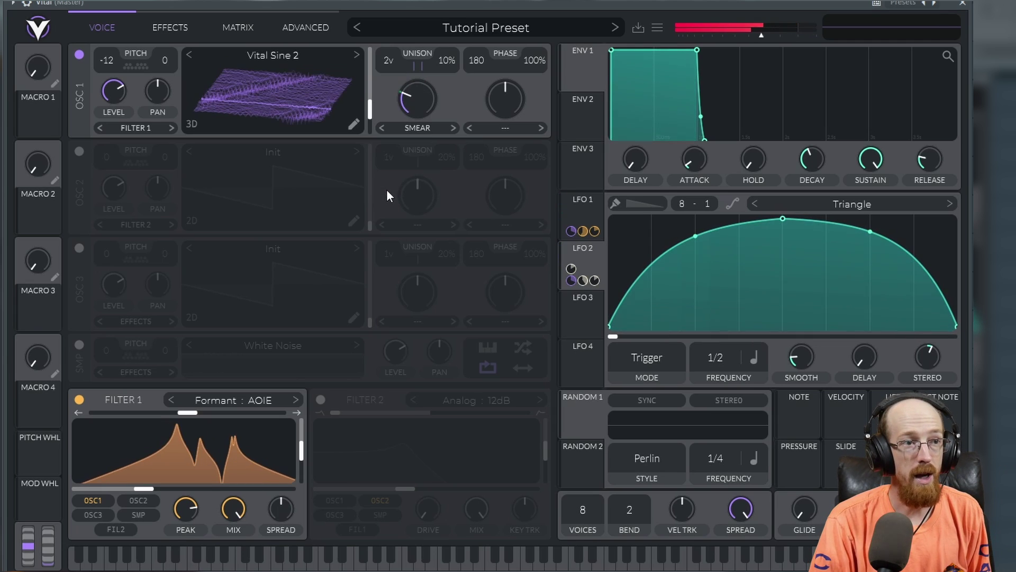
pyautogui.moveTo(371, 111)
pyautogui.mouseDown()
pyautogui.moveTo(373, 125)
pyautogui.moveTo(371, 84)
pyautogui.moveTo(360, 134)
pyautogui.moveTo(361, 114)
pyautogui.mouseUp()
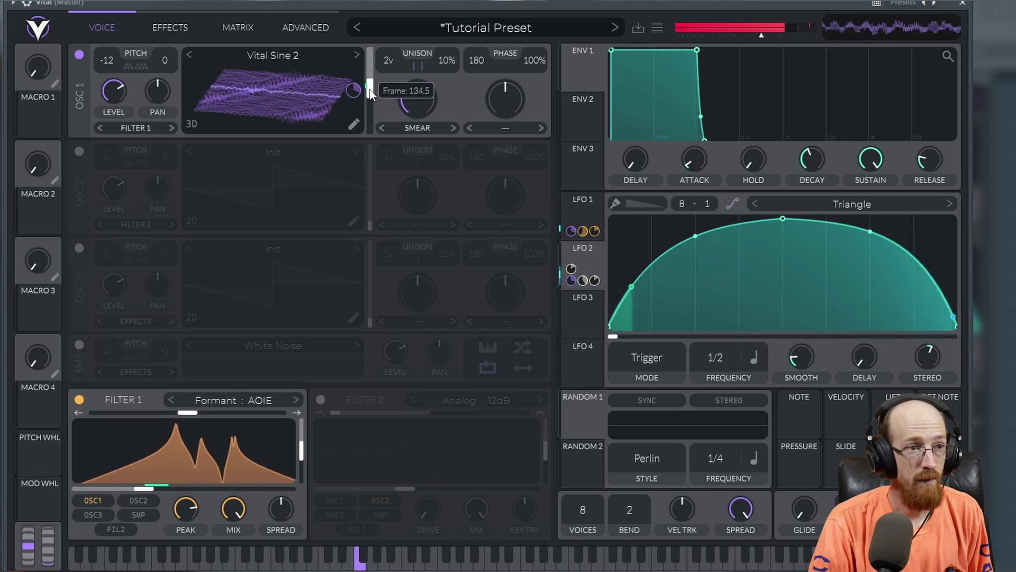
# Reduce LFO 1's modulation depth on oscillator 1's wave frame and set the base frame to about 63.5.
pyautogui.moveTo(352, 90)
pyautogui.moveTo(355, 90); pyautogui.dragTo(371, 117)
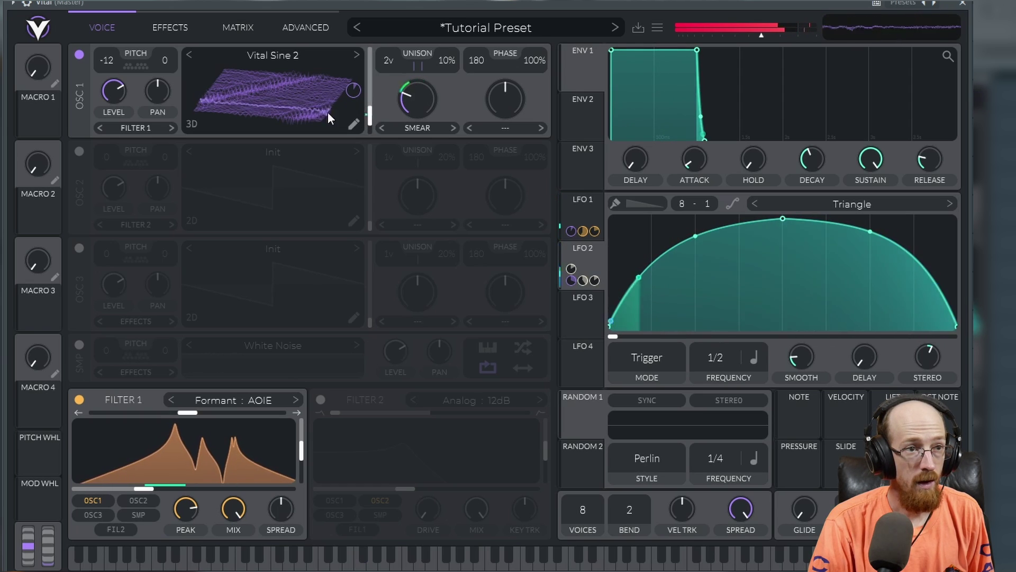
pyautogui.moveTo(357, 91); pyautogui.dragTo(356, 96)
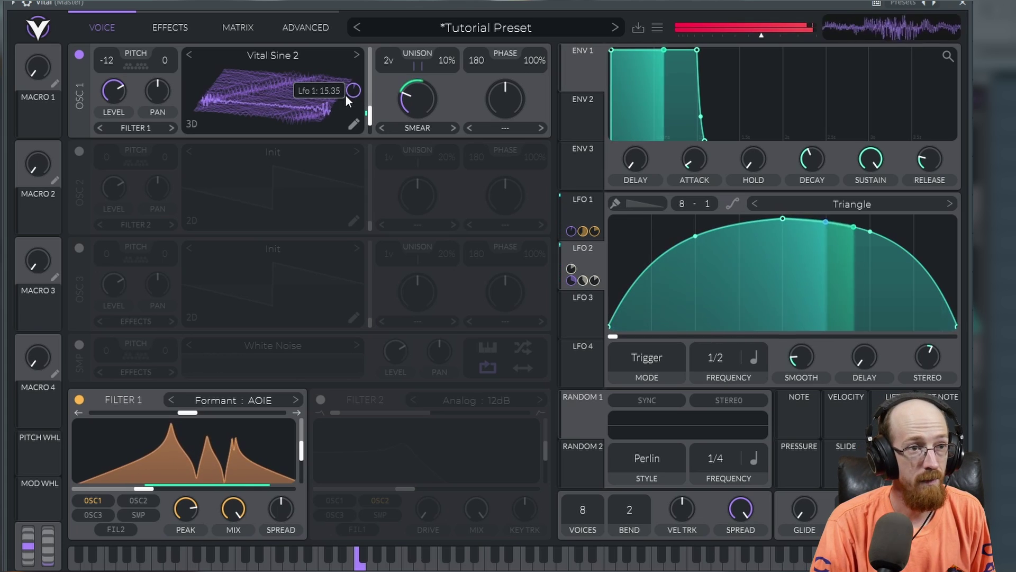
pyautogui.moveTo(372, 122)
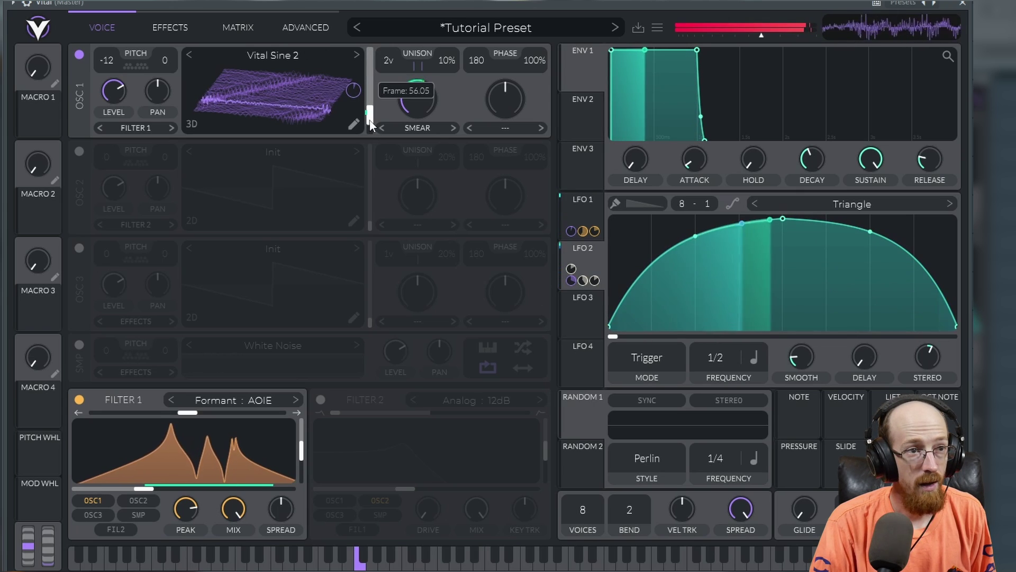
pyautogui.moveTo(354, 91)
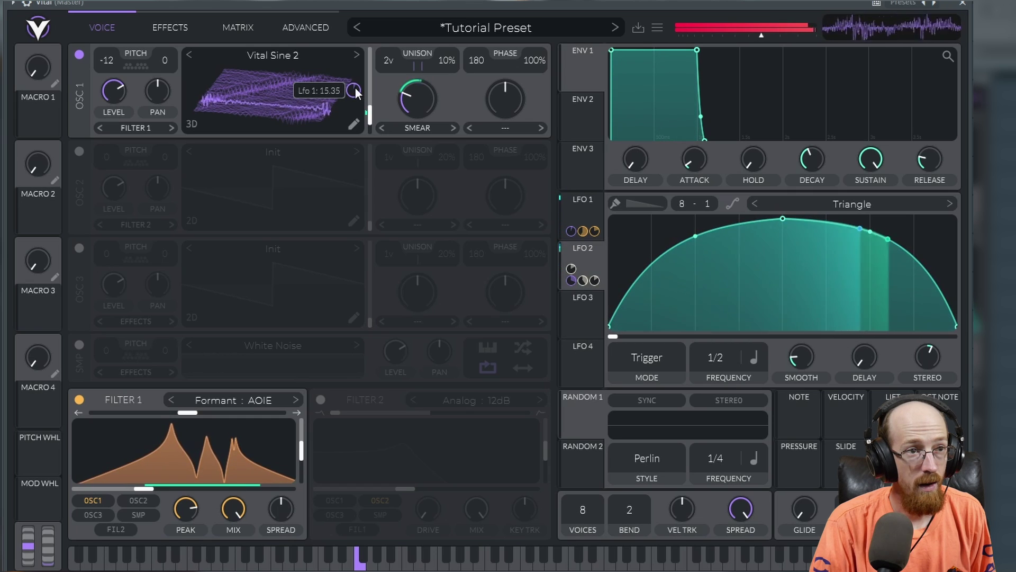
pyautogui.moveTo(355, 91); pyautogui.dragTo(355, 97)
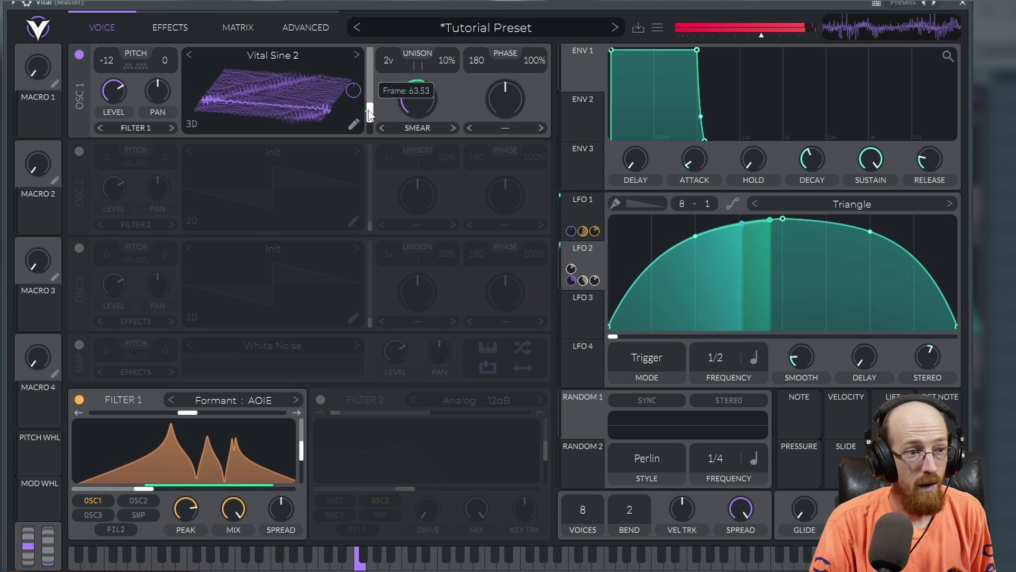
pyautogui.click(170, 29)
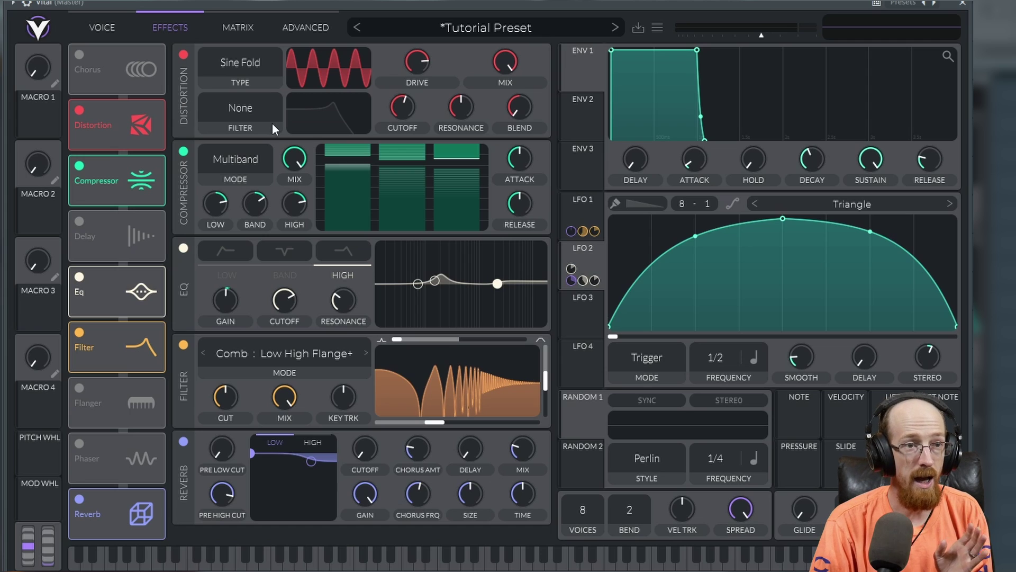
pyautogui.click(103, 29)
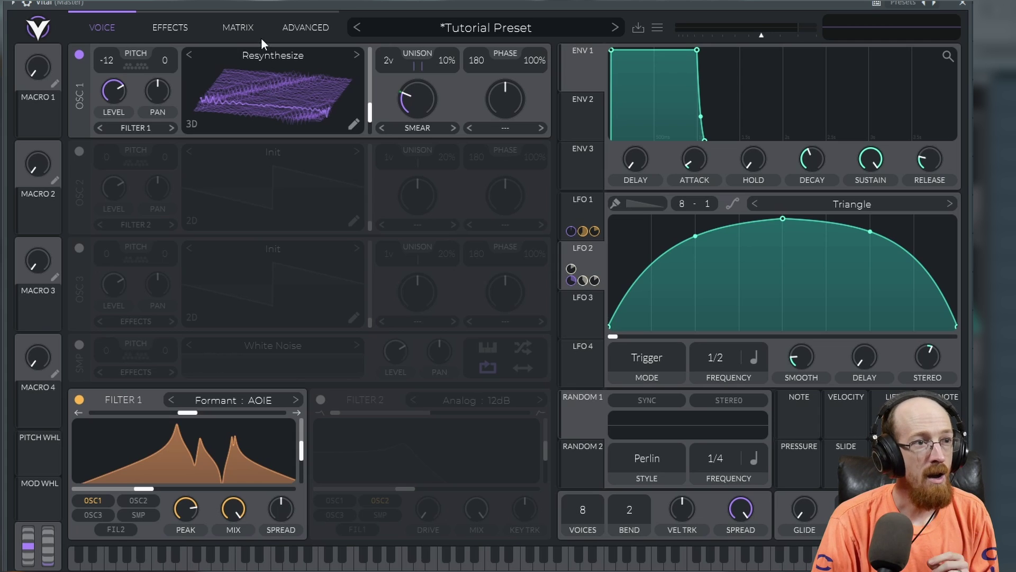
pyautogui.click(188, 33)
pyautogui.click(117, 31)
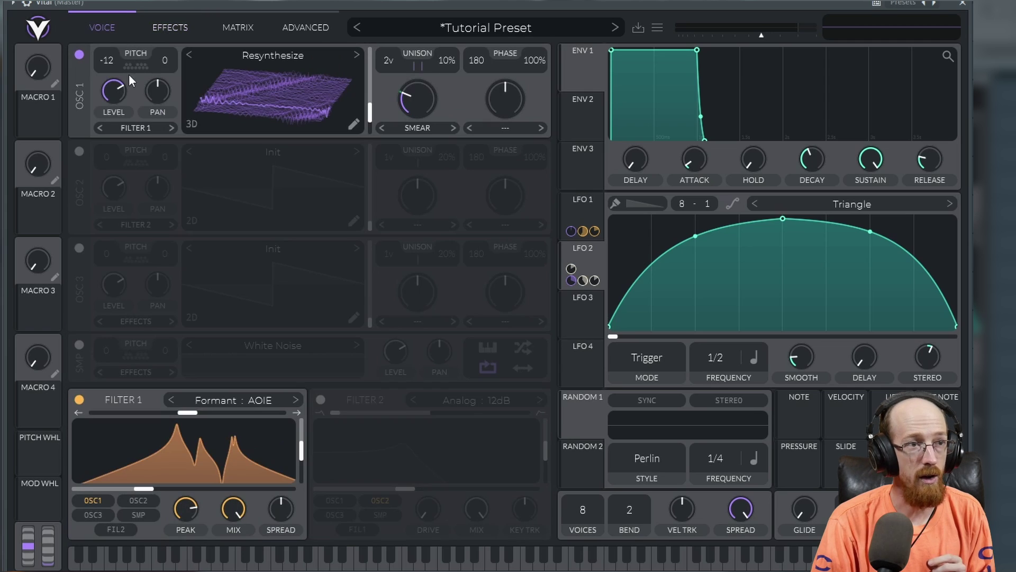
pyautogui.click(527, 31)
pyautogui.click(526, 31)
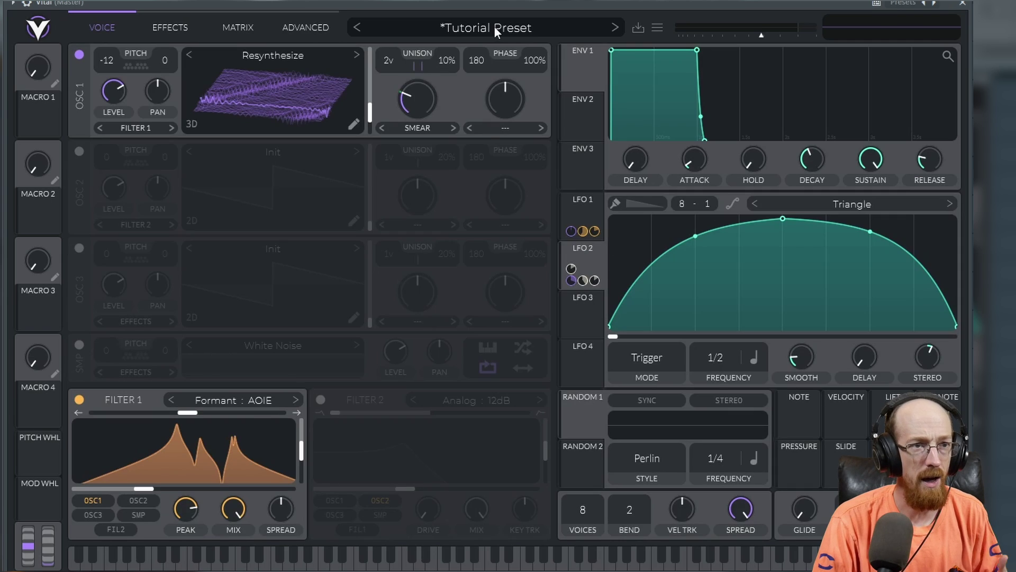
# Initialize the preset to start over from a blank patch.
pyautogui.rightClick(494, 25)
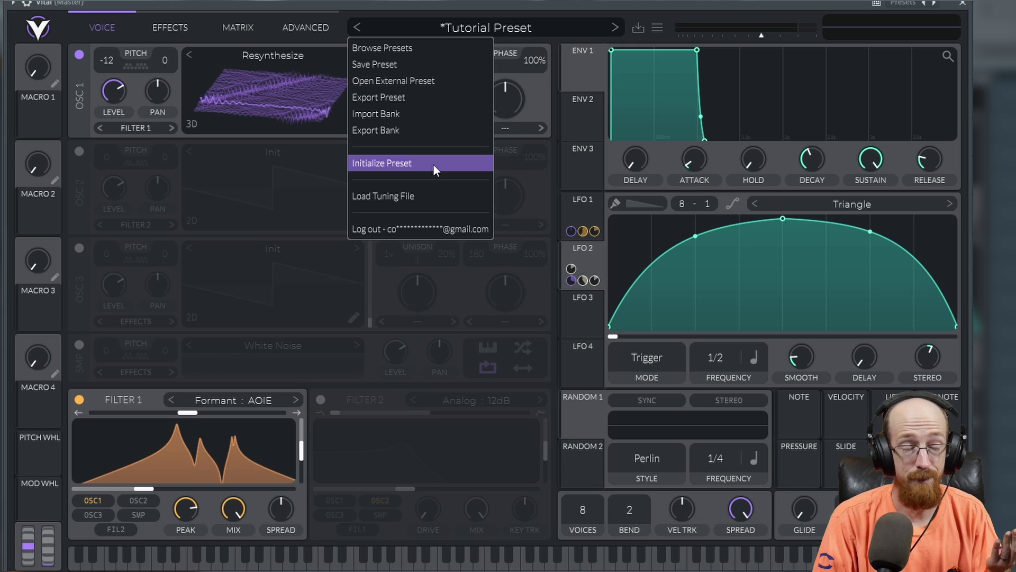
pyautogui.click(729, 20)
pyautogui.click(529, 31)
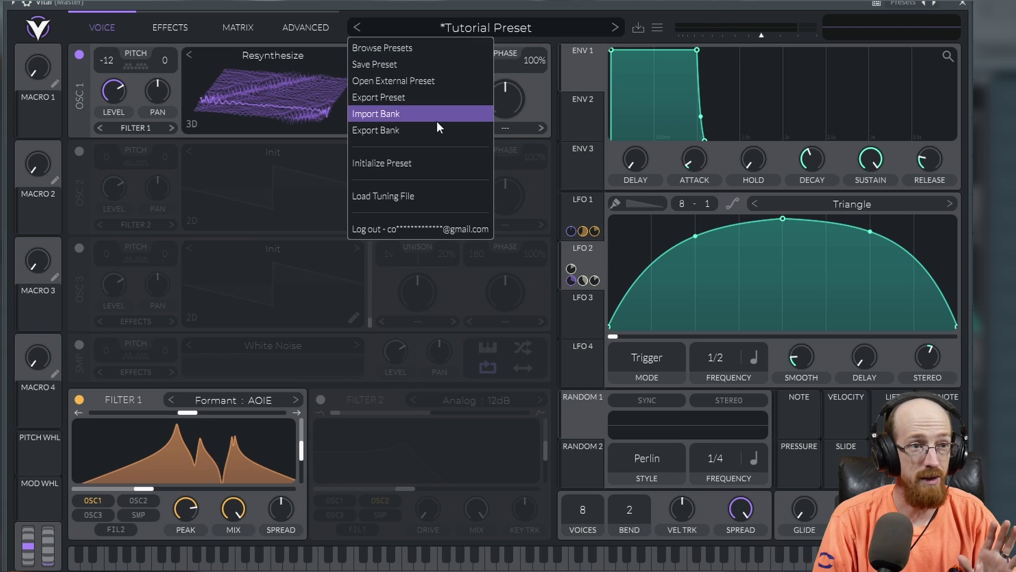
pyautogui.click(437, 164)
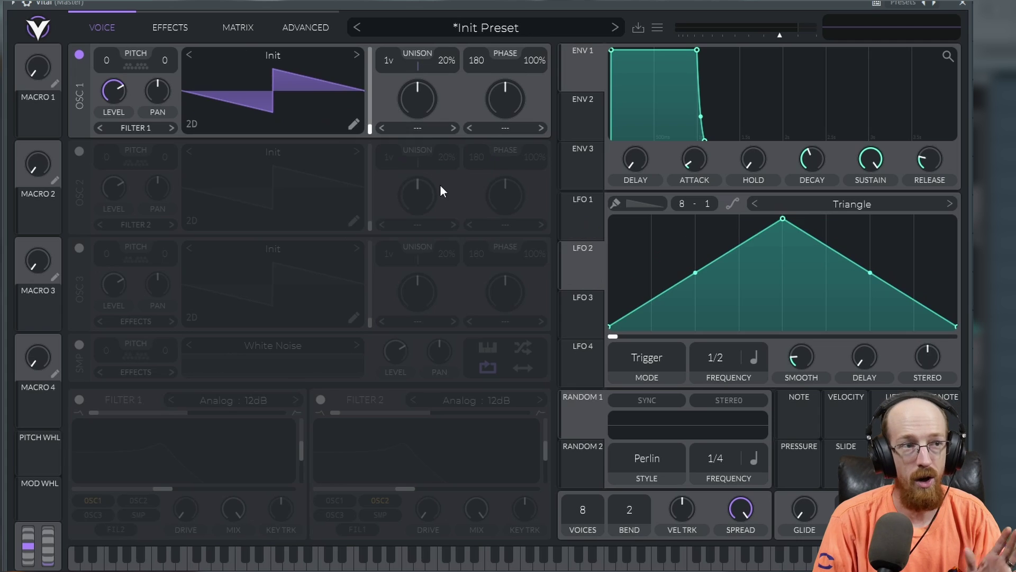
# Generate oscillator 1's wavetable from the text "Composing" with the text-to-wavetable language set to English (US).
pyautogui.rightClick(275, 85)
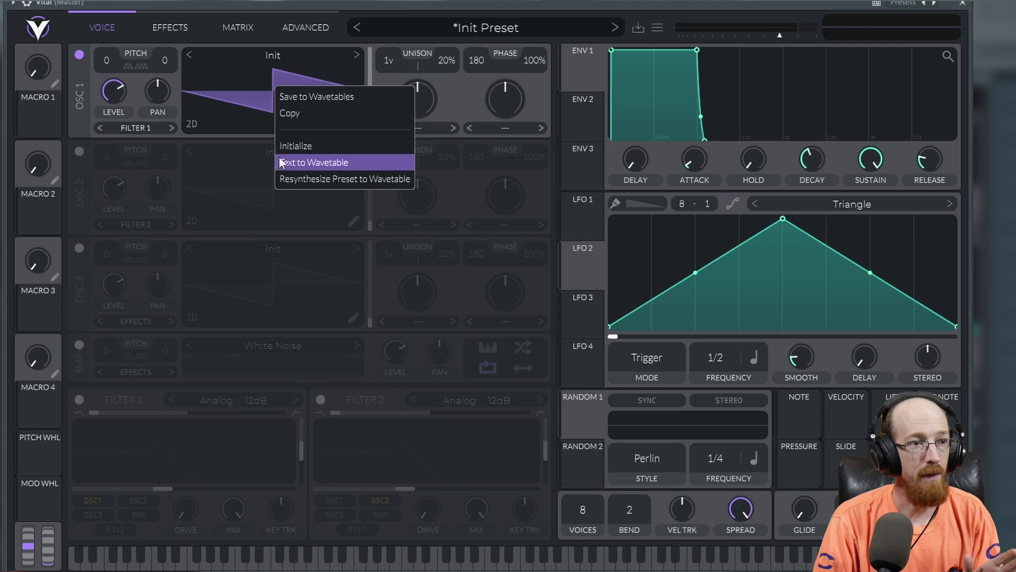
pyautogui.click(325, 161)
pyautogui.click(338, 104)
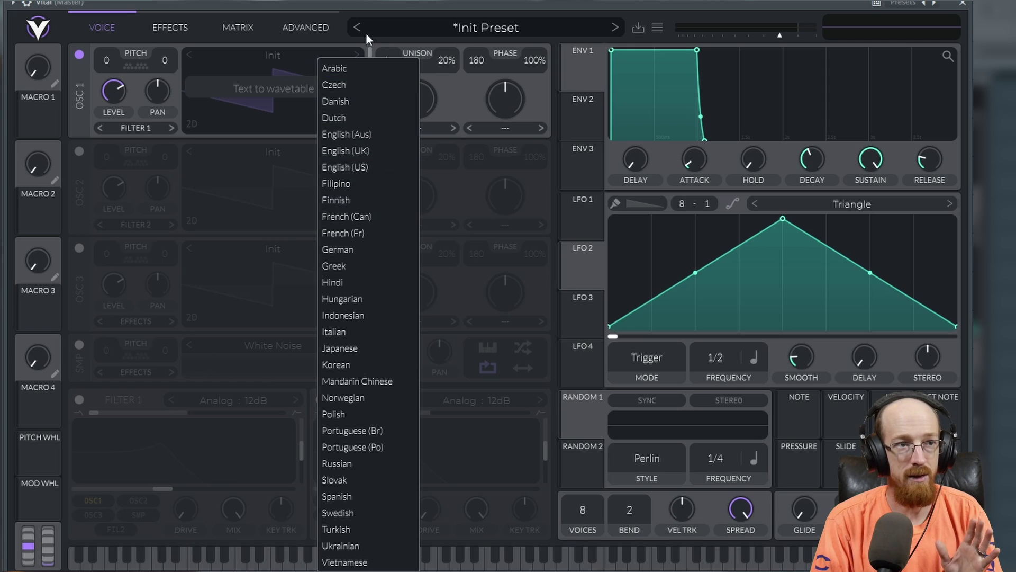
pyautogui.click(383, 7)
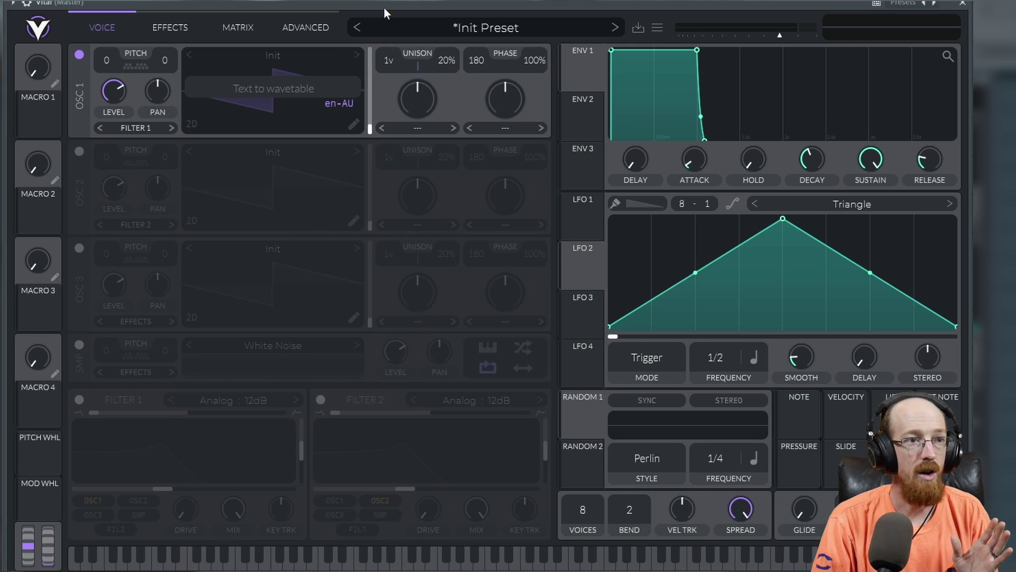
pyautogui.click(343, 104)
pyautogui.click(383, 168)
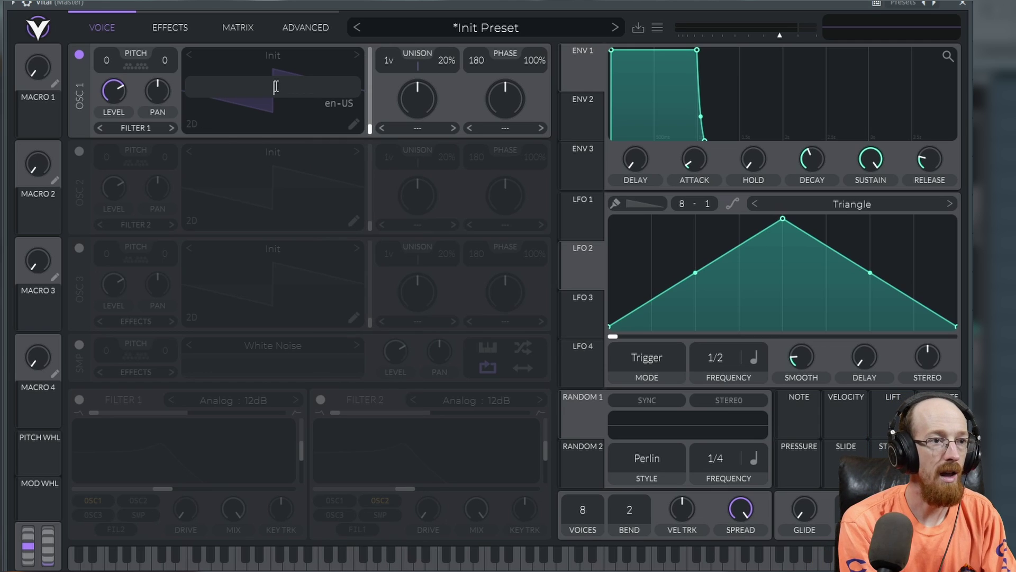
pyautogui.write('Composing')
pyautogui.press('Return')
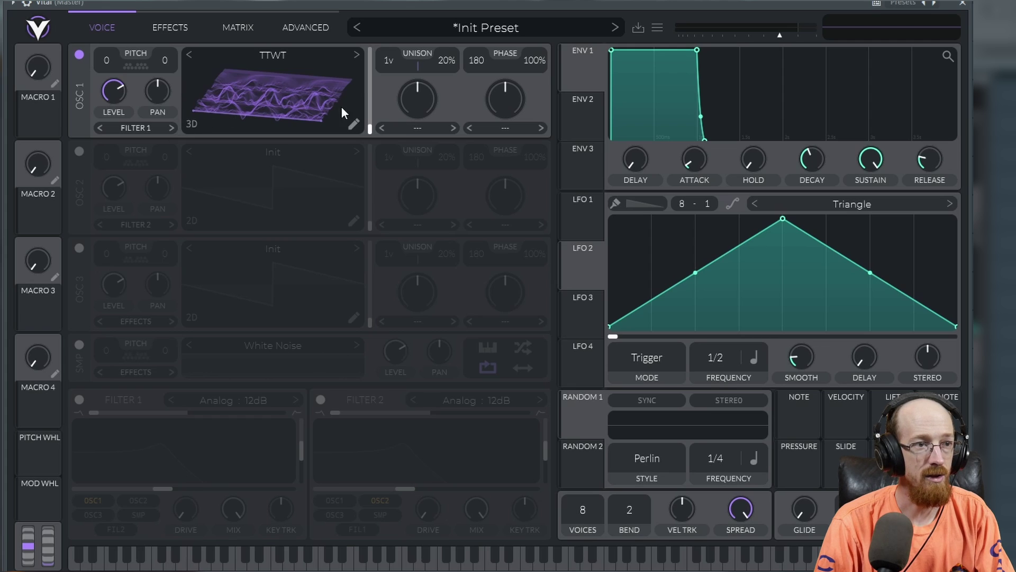
# Reshape LFO 2 into a rising ramp and assign it to oscillator 1's wave frame at full depth.
pyautogui.moveTo(371, 131)
pyautogui.mouseDown()
pyautogui.moveTo(376, 38)
pyautogui.moveTo(378, 143)
pyautogui.mouseUp()
pyautogui.moveTo(782, 219); pyautogui.dragTo(958, 168)
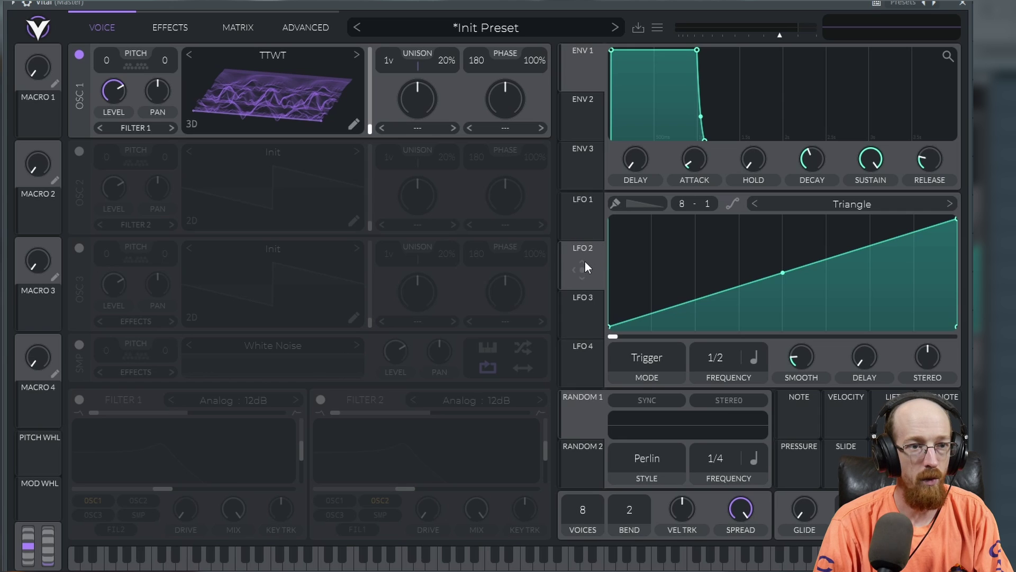
pyautogui.moveTo(584, 264); pyautogui.dragTo(353, 90)
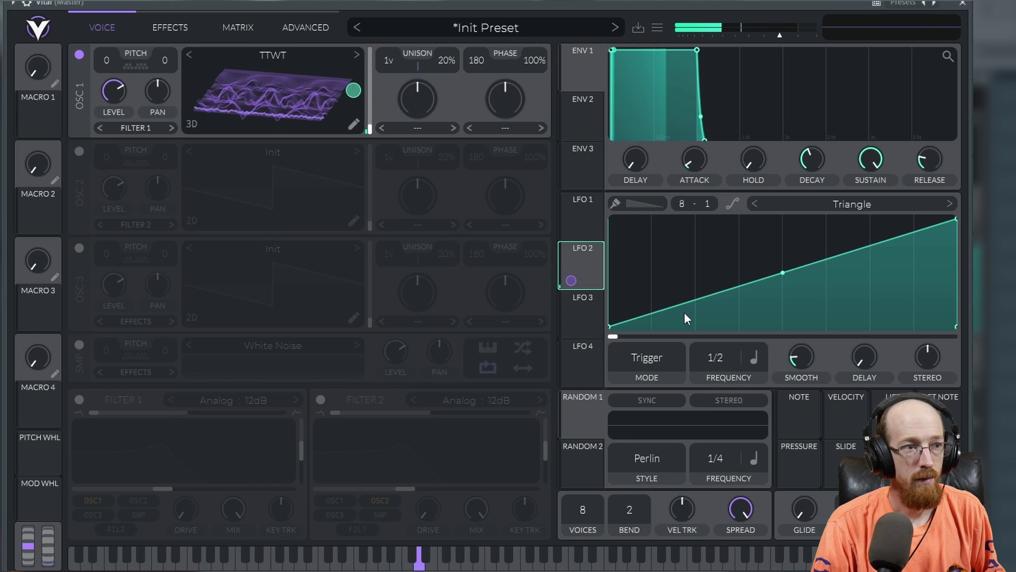
pyautogui.moveTo(587, 231)
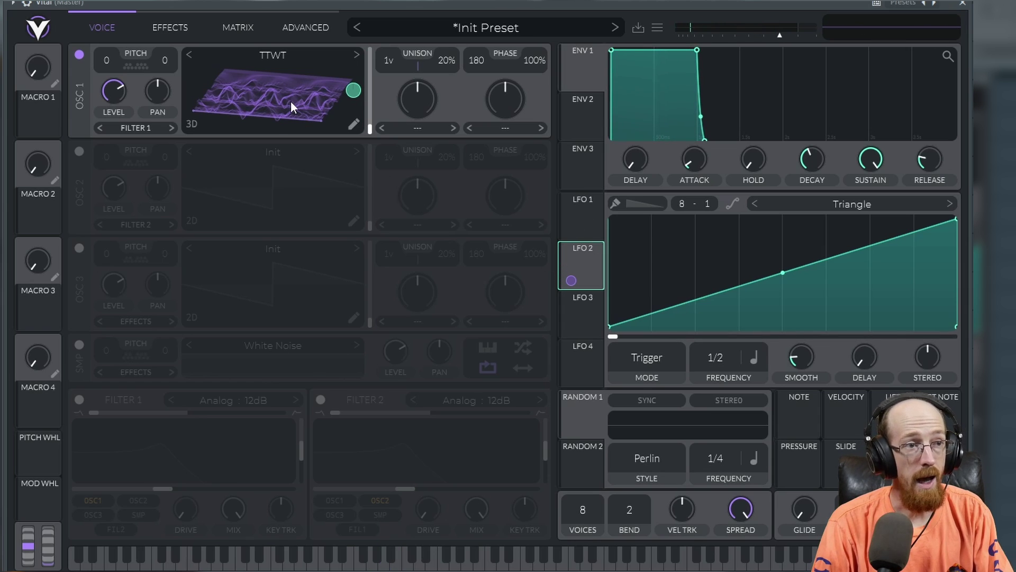
# Raise oscillator 1's base wave frame with a reduced LFO 2 depth, and inspect its wavetable source in the wavetable editor.
pyautogui.moveTo(291, 101); pyautogui.dragTo(290, 100)
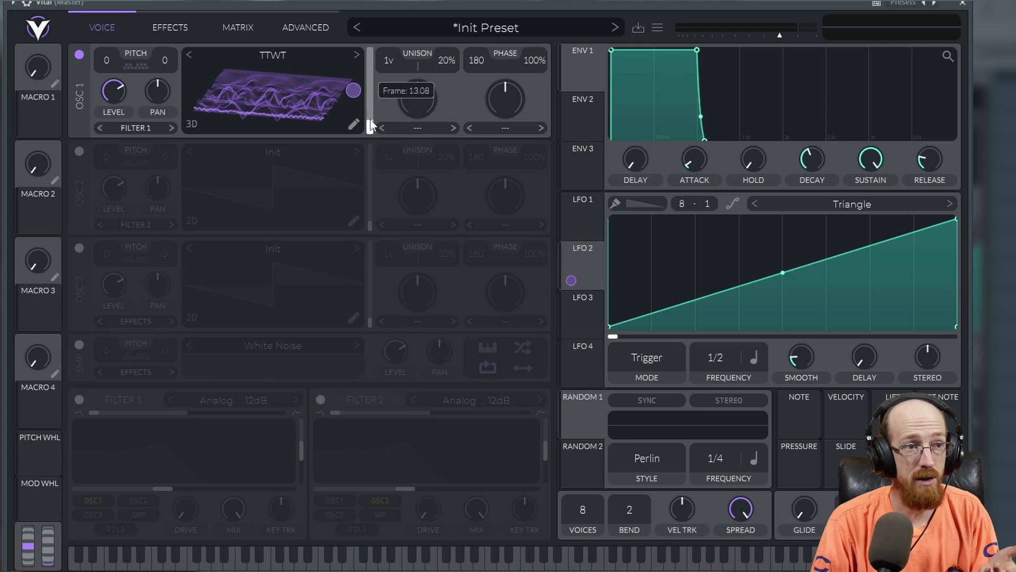
pyautogui.moveTo(359, 91)
pyautogui.mouseDown()
pyautogui.moveTo(359, 118)
pyautogui.moveTo(370, 103)
pyautogui.mouseUp()
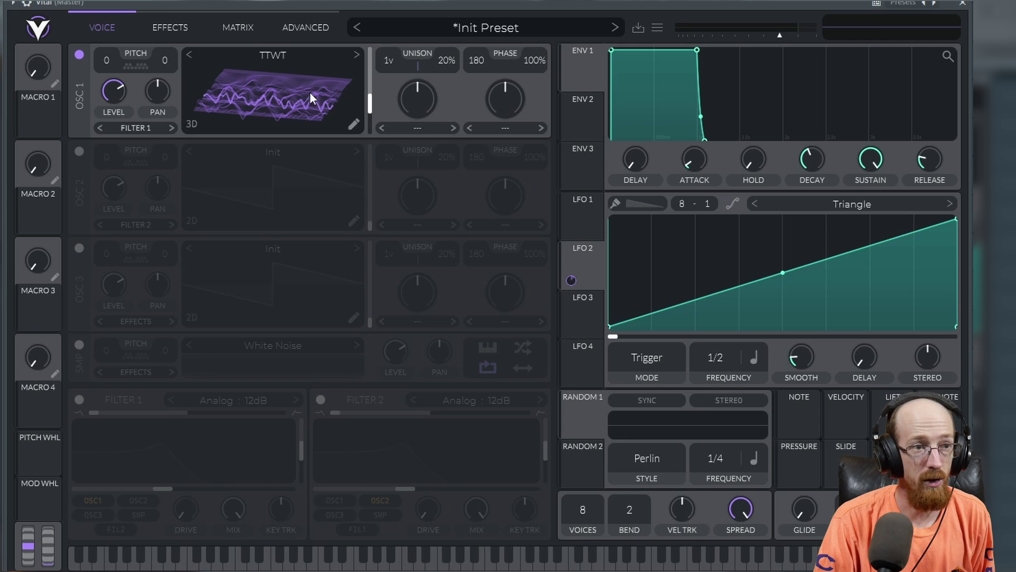
pyautogui.click(352, 123)
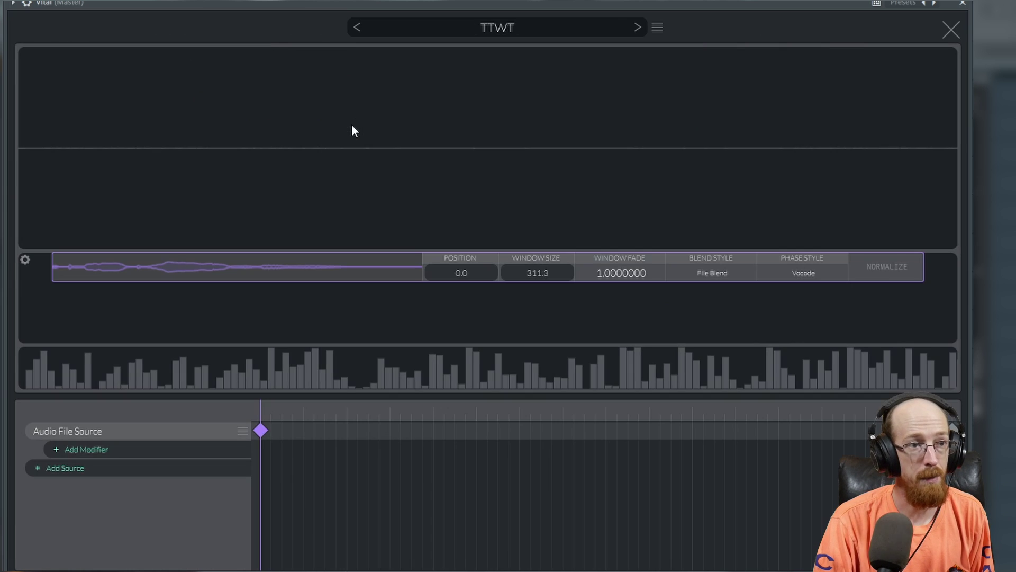
pyautogui.click(951, 30)
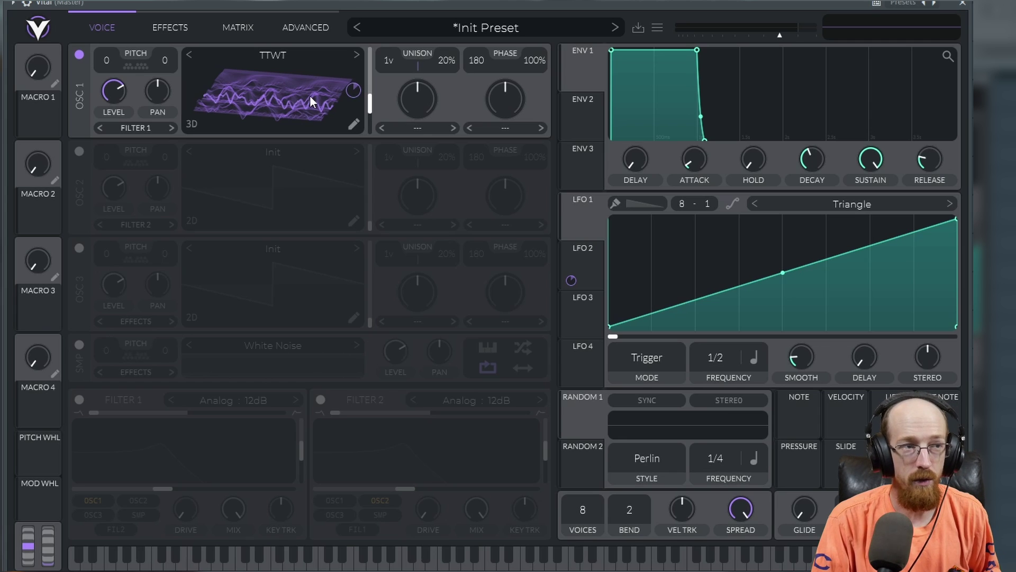
# Review the modulation matrix and open the preset browser.
pyautogui.click(189, 33)
pyautogui.click(238, 32)
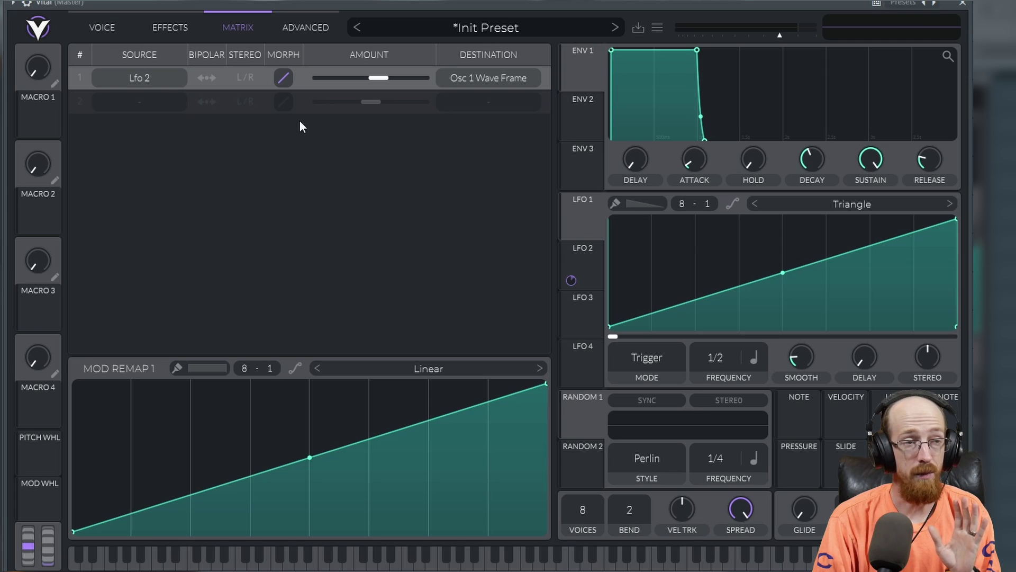
pyautogui.click(111, 28)
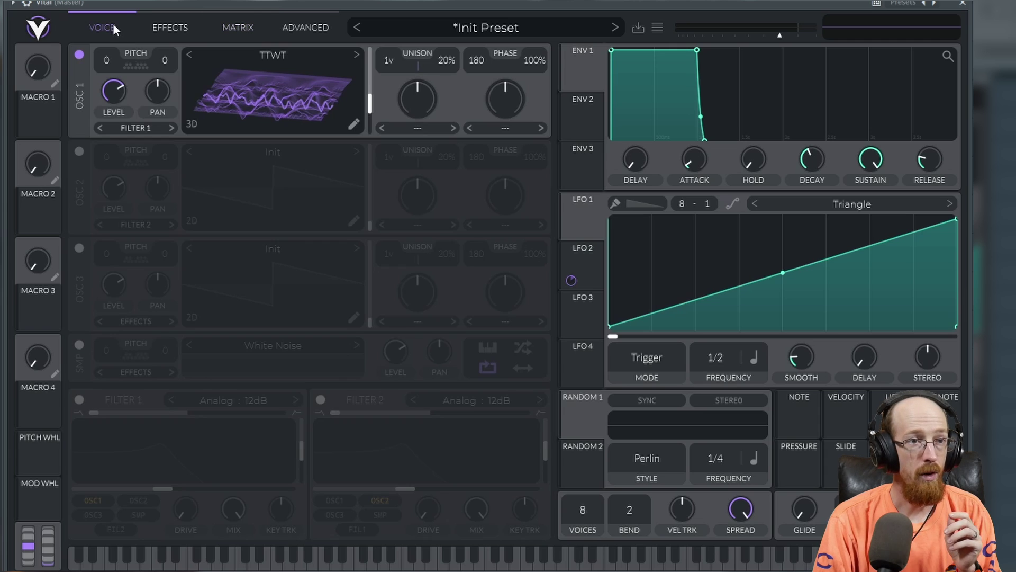
pyautogui.click(497, 25)
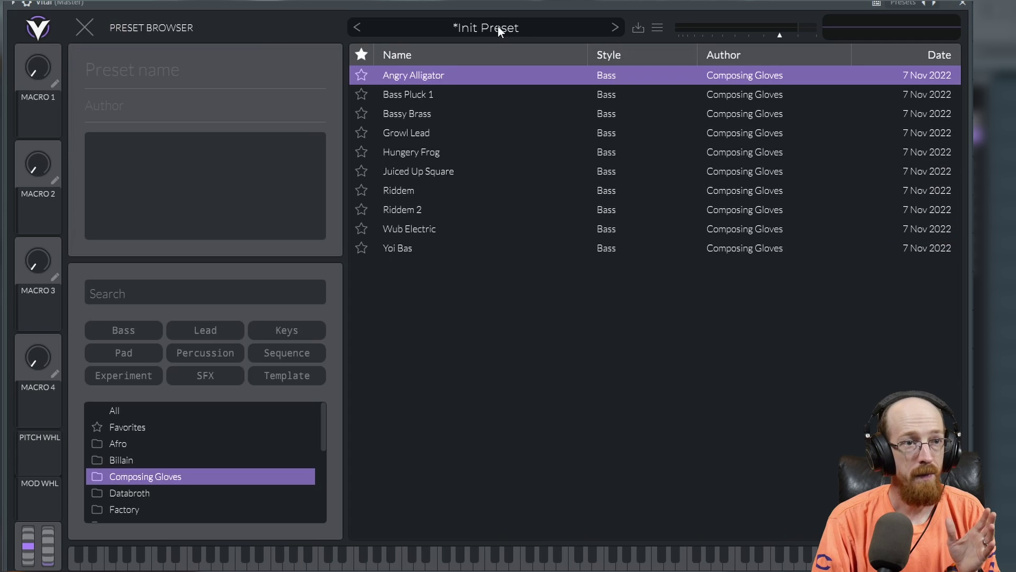
# Initialize a fresh preset with a longer Envelope 1 attack and 4 unison voices on oscillator 1.
pyautogui.rightClick(500, 26)
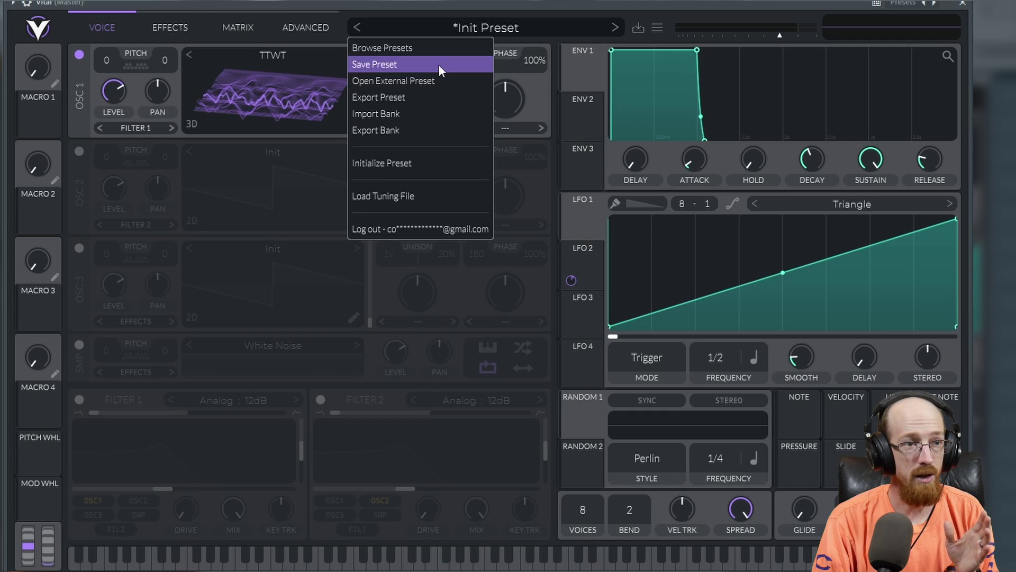
pyautogui.click(439, 162)
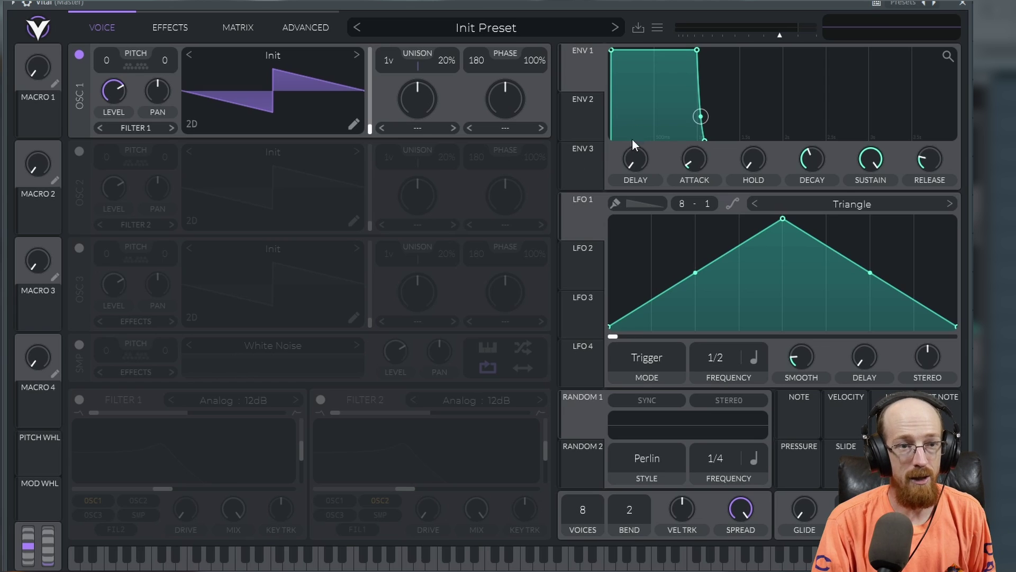
pyautogui.moveTo(695, 167); pyautogui.dragTo(697, 116)
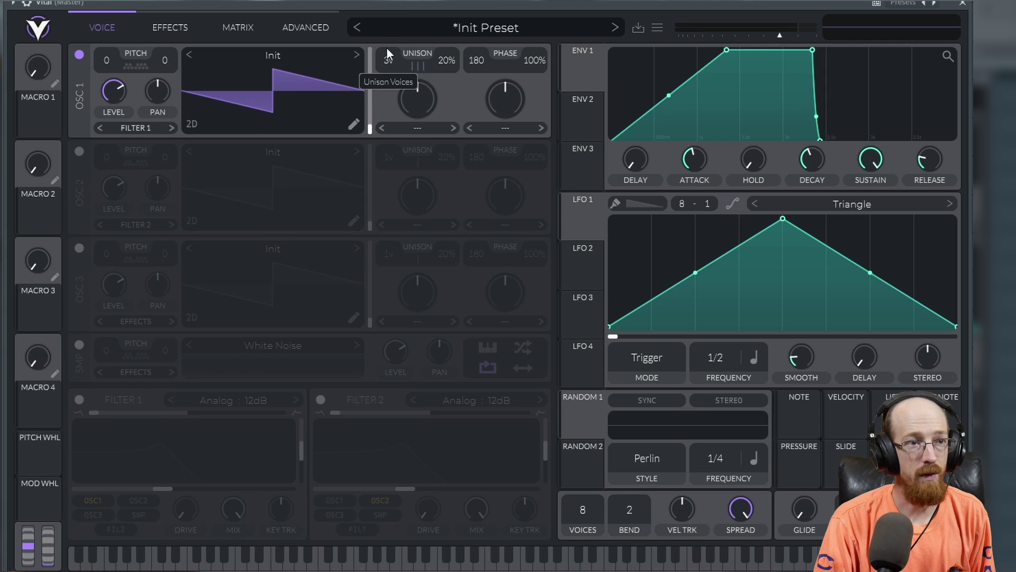
pyautogui.moveTo(387, 49); pyautogui.dragTo(386, 40)
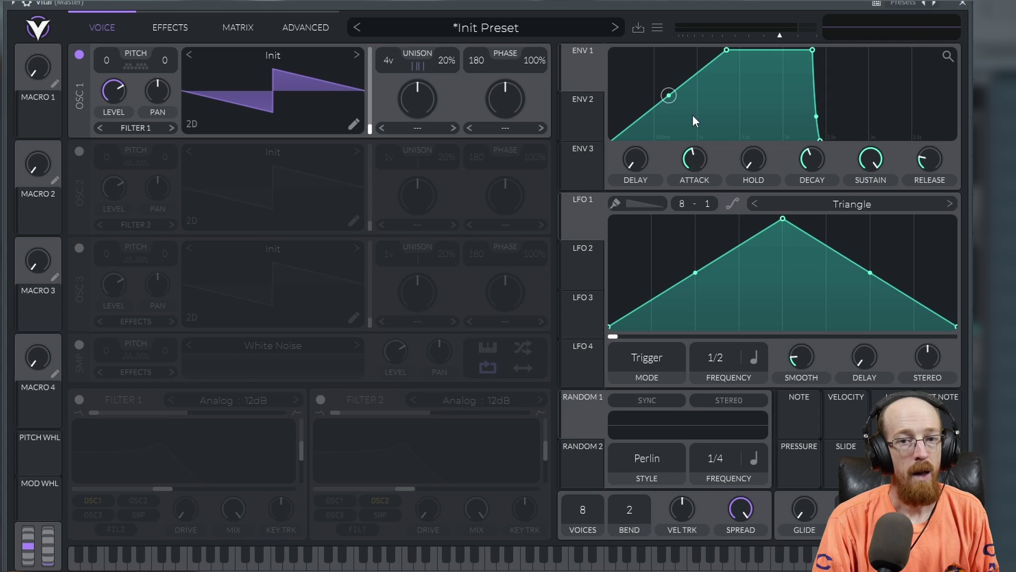
# Assign Random 1 to Envelope 1's attack and shorten the base attack time.
pyautogui.click(585, 457)
pyautogui.click(585, 421)
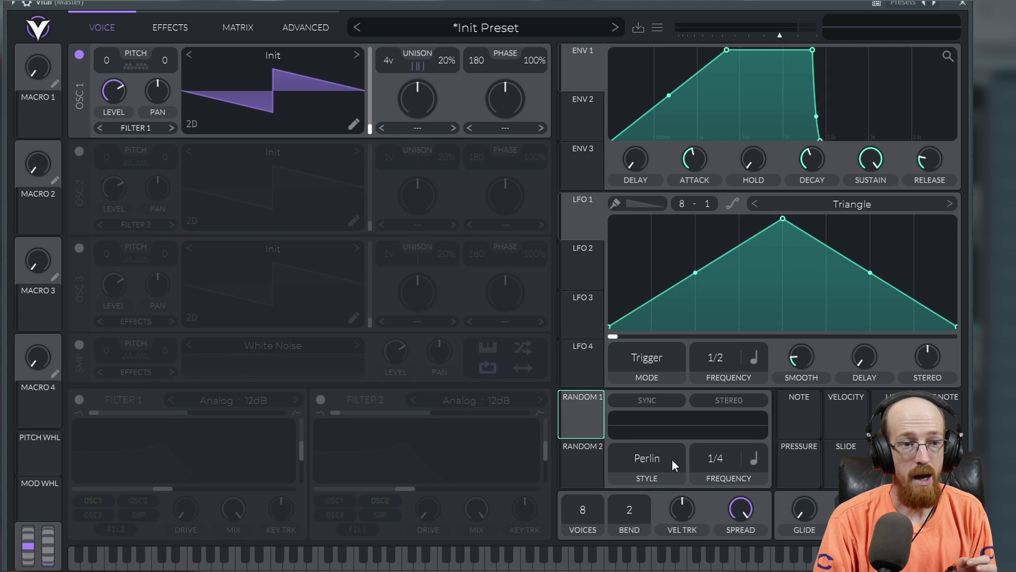
pyautogui.click(652, 455)
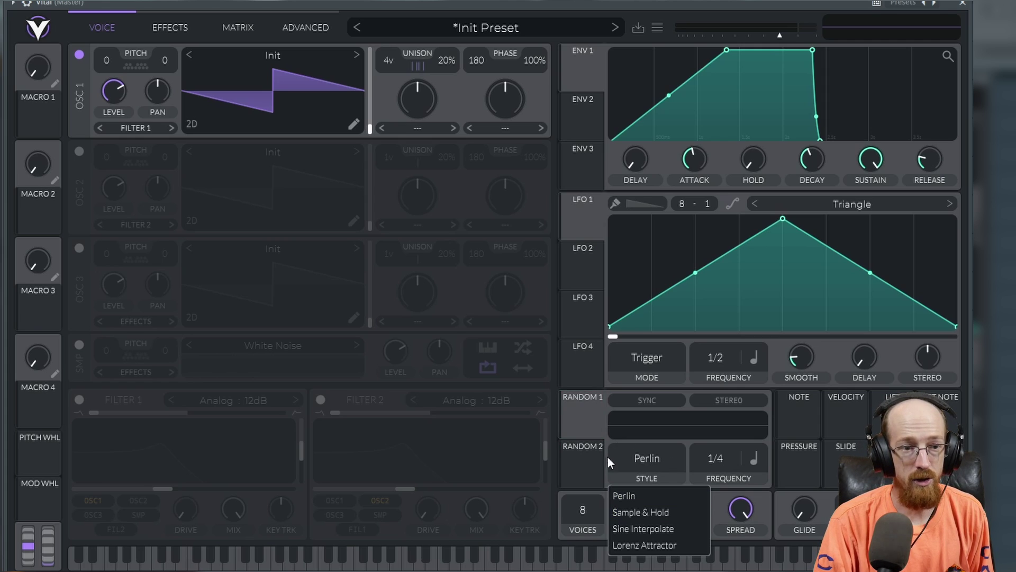
pyautogui.moveTo(586, 422); pyautogui.dragTo(695, 184)
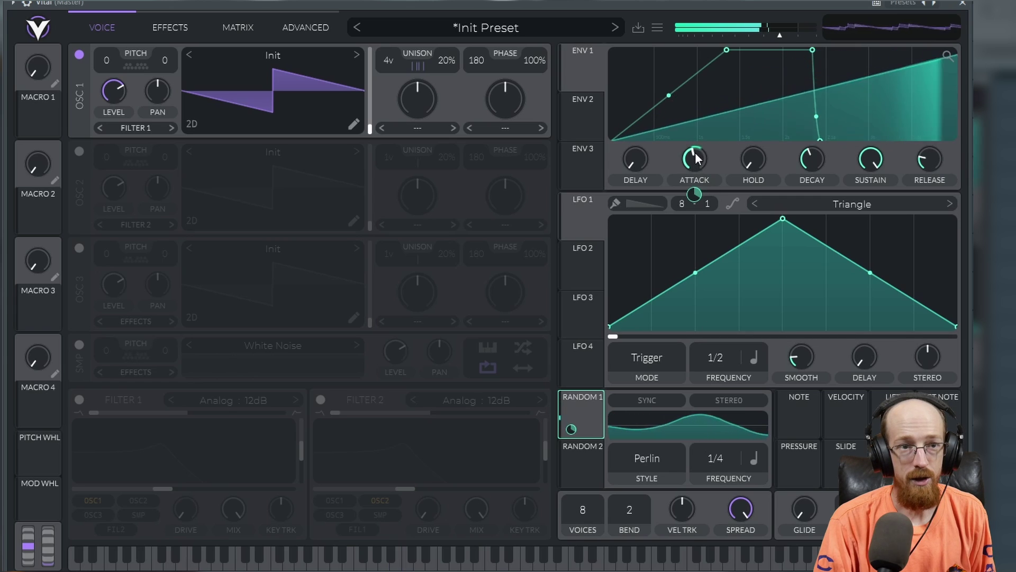
pyautogui.moveTo(700, 161)
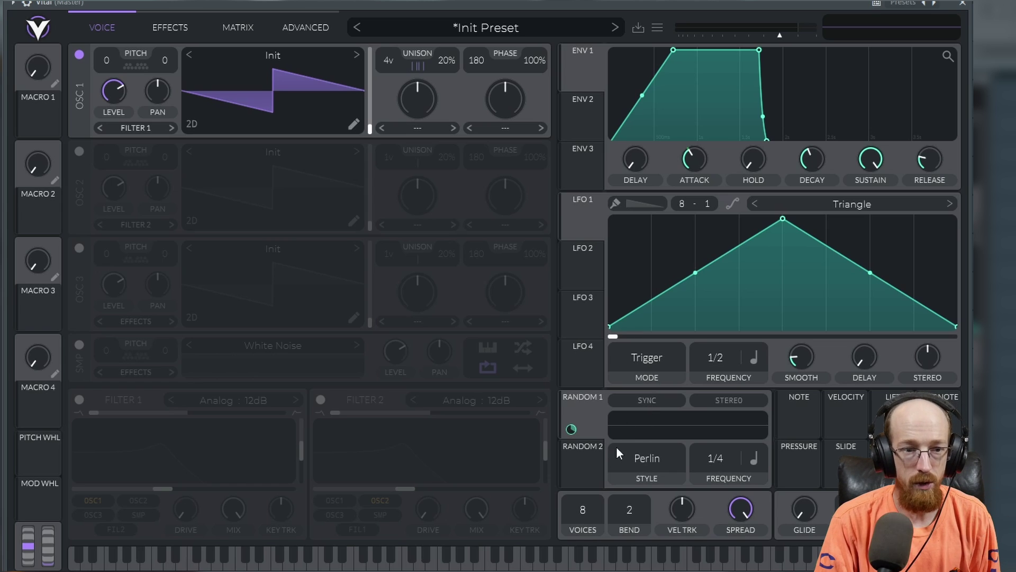
# Try the Sample & Hold and Sine Interpolate styles on Random 1, settle on Lorenz Attractor, and show Random 2's settings.
pyautogui.click(646, 456)
pyautogui.click(678, 513)
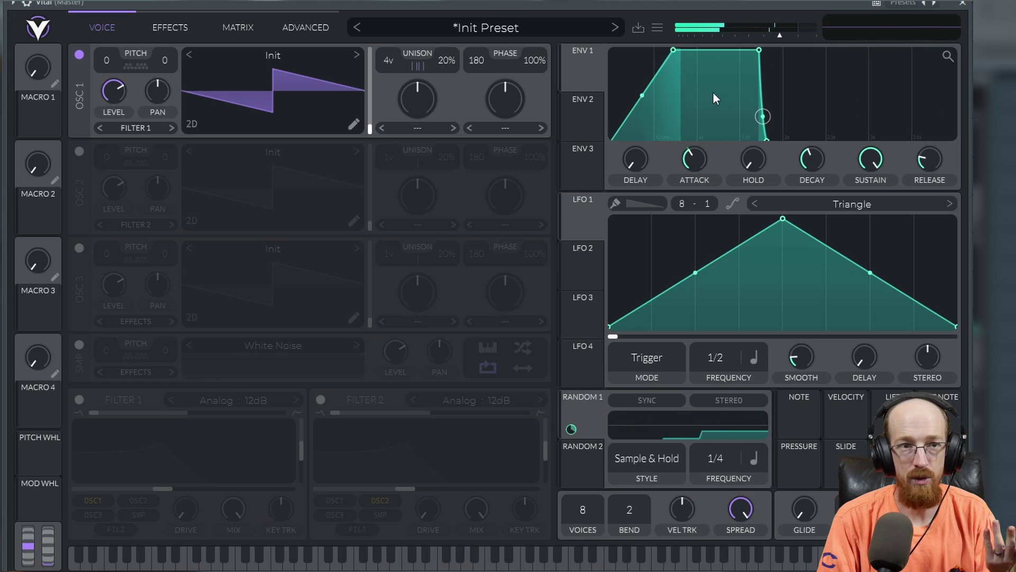
pyautogui.click(653, 458)
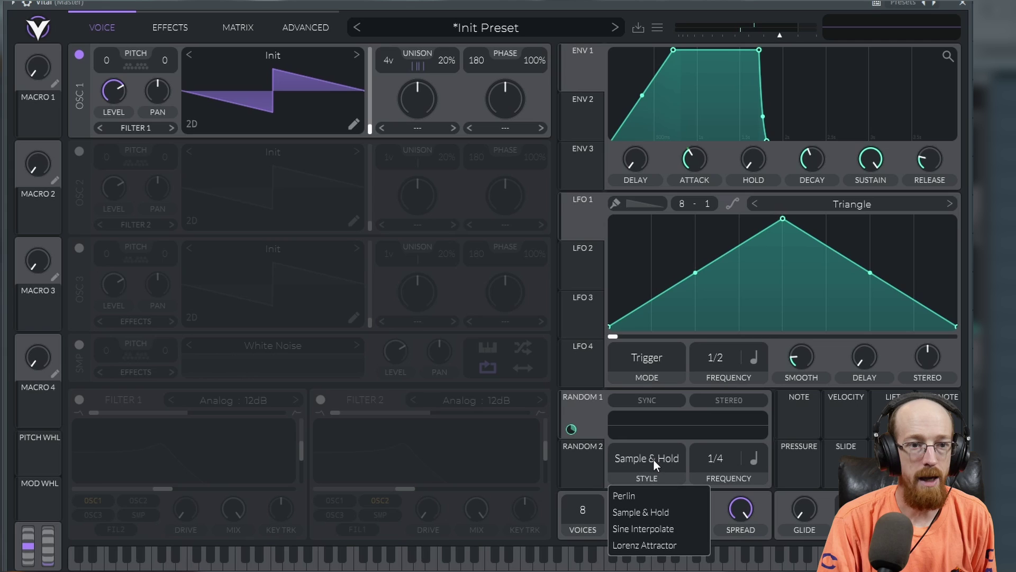
pyautogui.click(670, 529)
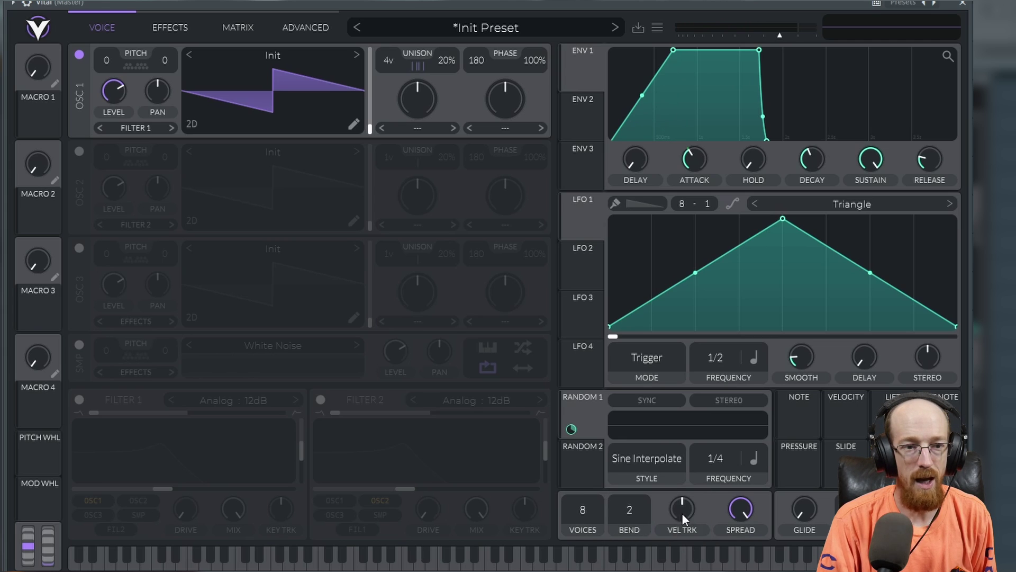
pyautogui.click(656, 466)
pyautogui.click(653, 542)
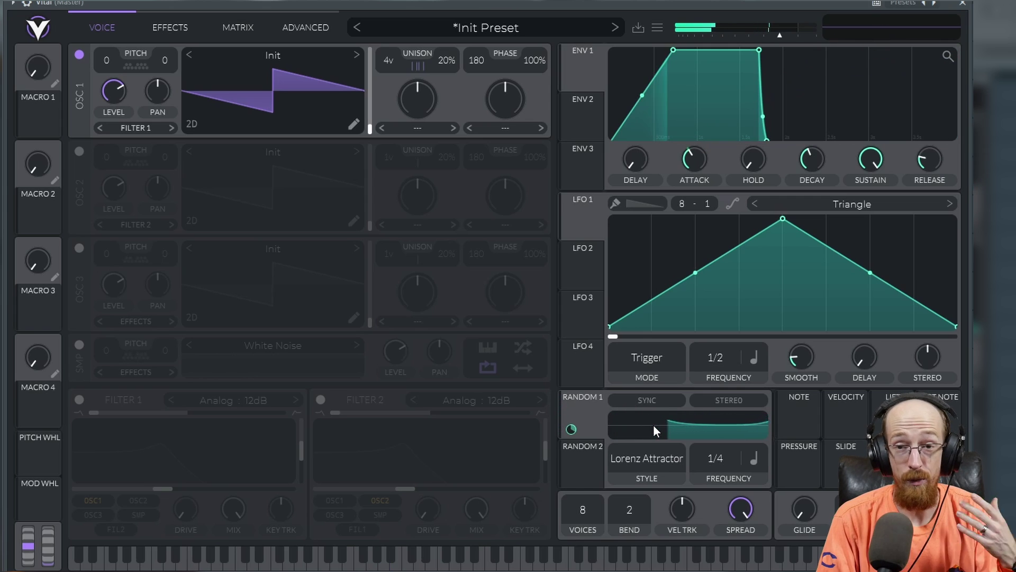
pyautogui.click(582, 455)
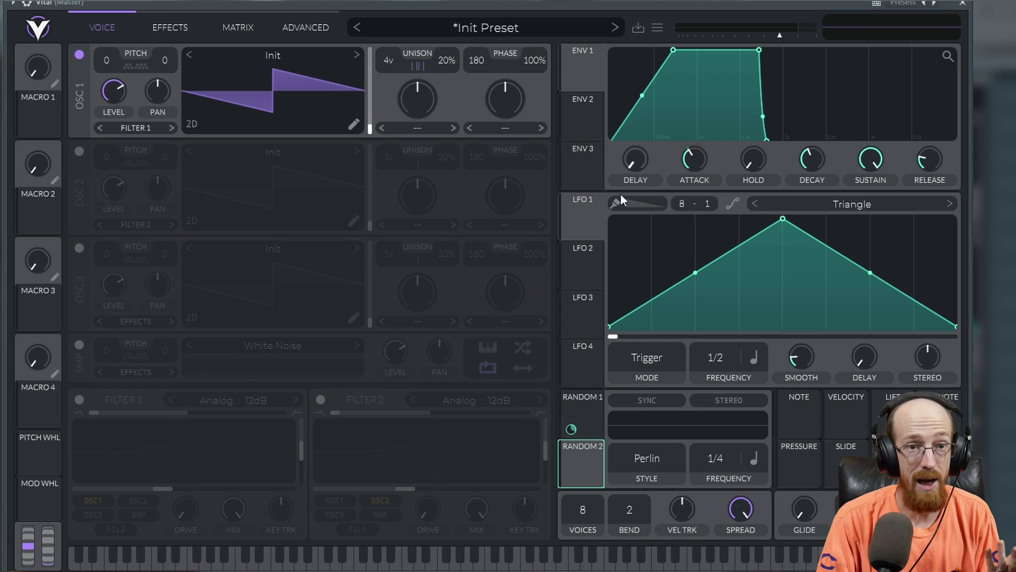
# Choose the flat step shape as LFO 1's paint pattern and set the LFO's mode to Envelope.
pyautogui.click(655, 357)
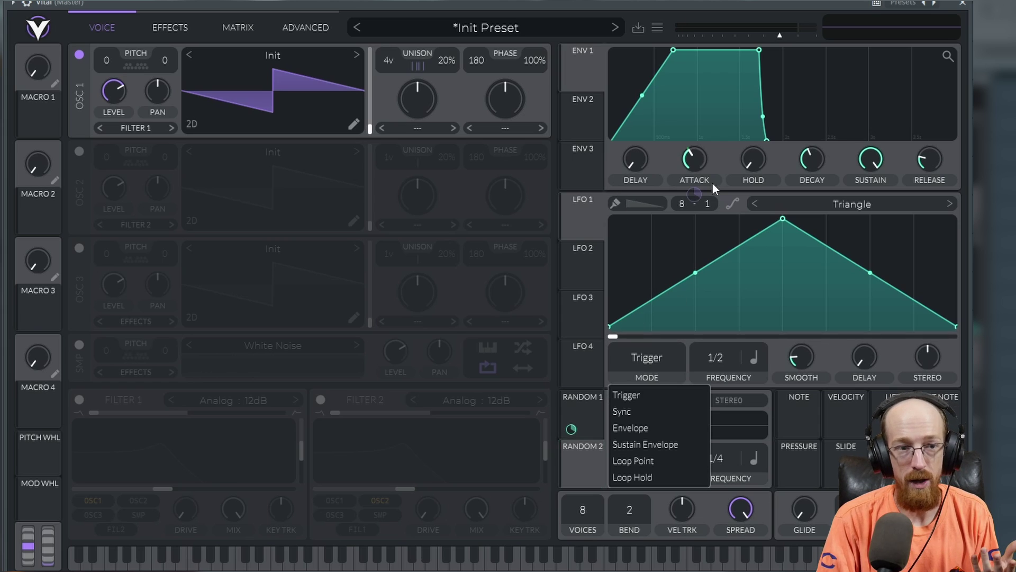
pyautogui.click(643, 206)
pyautogui.click(641, 222)
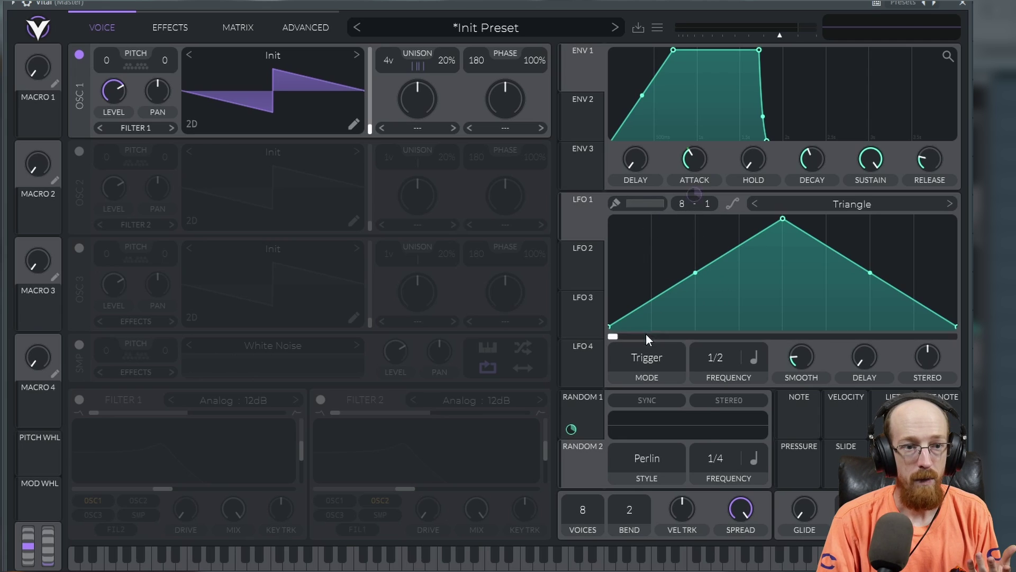
pyautogui.click(643, 359)
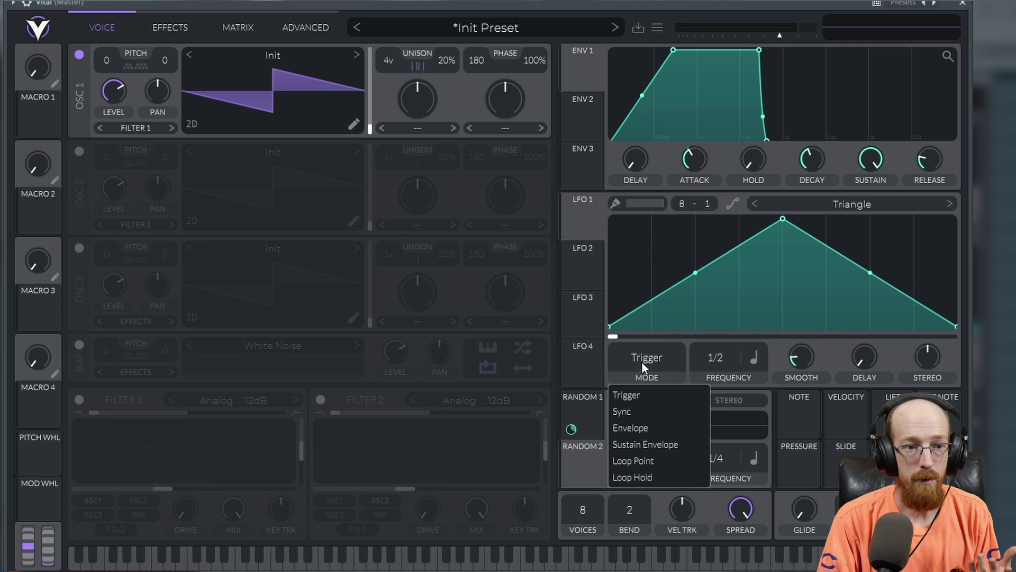
pyautogui.click(673, 427)
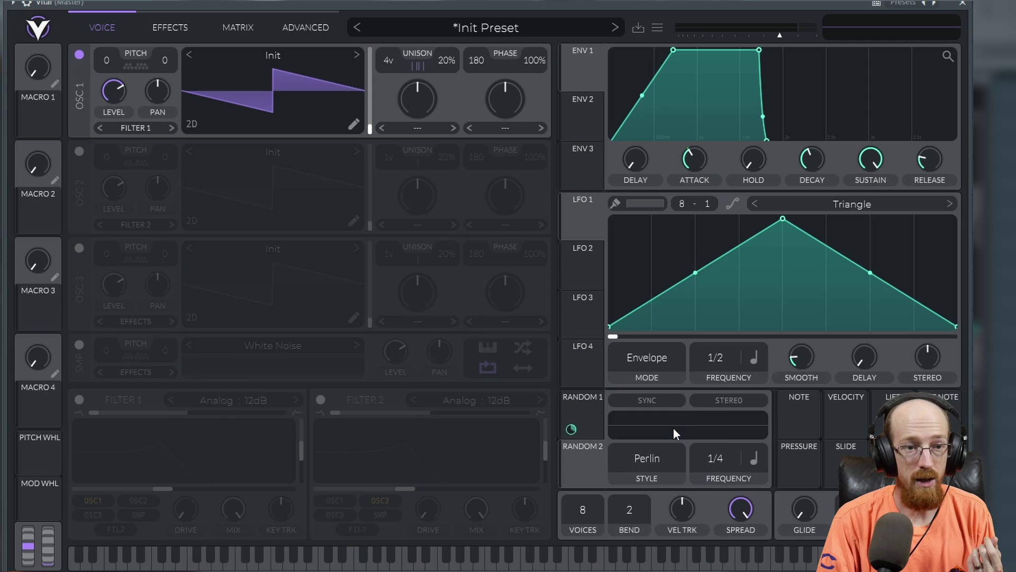
# Enable painting on LFO 1 and paint eight steps alternating between high and low levels across its full length.
pyautogui.click(618, 204)
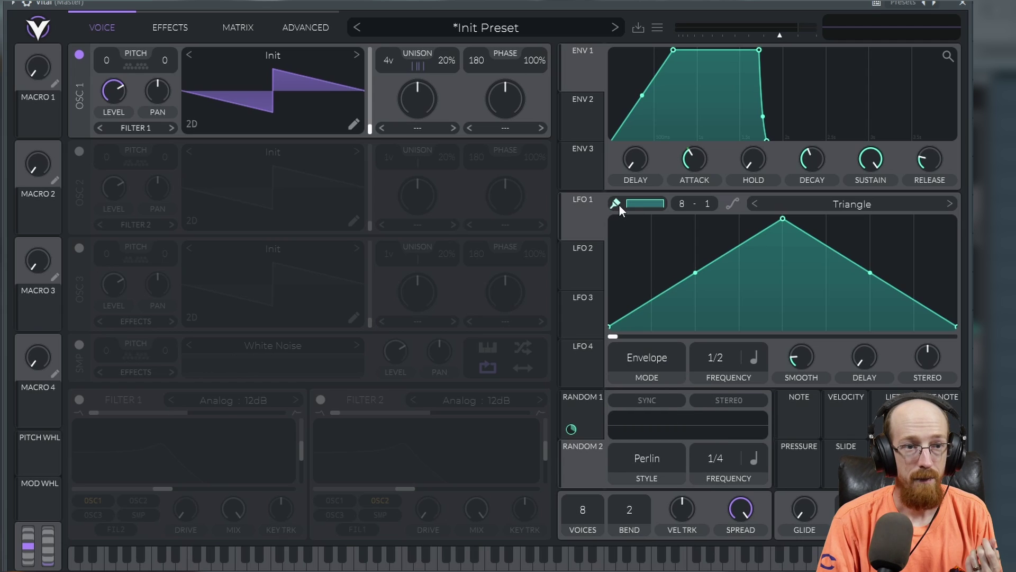
pyautogui.click(627, 229)
pyautogui.click(670, 304)
pyautogui.click(715, 245)
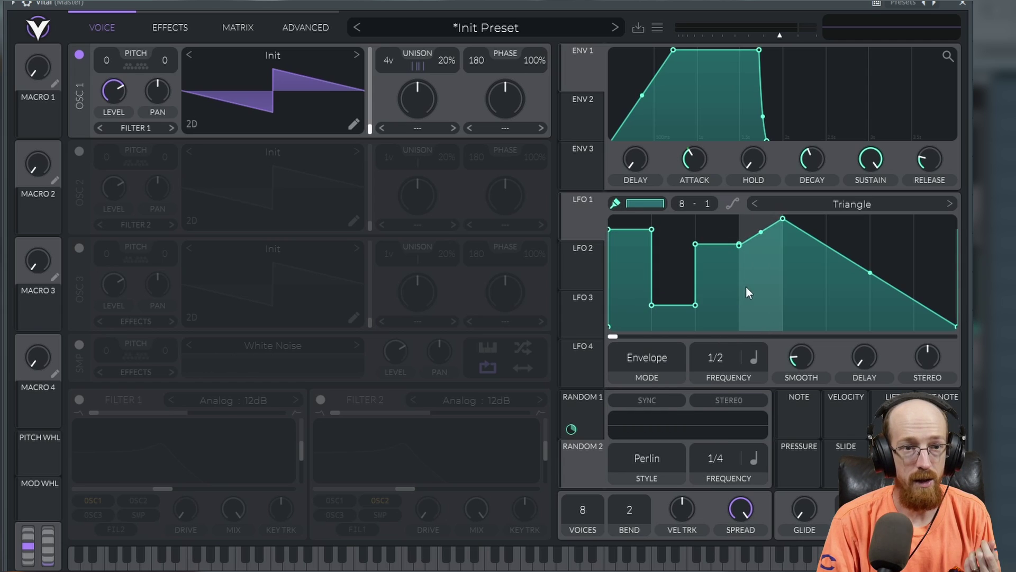
pyautogui.click(760, 308)
pyautogui.click(802, 256)
pyautogui.click(847, 288)
pyautogui.click(892, 247)
pyautogui.moveTo(894, 247); pyautogui.dragTo(943, 301)
pyautogui.moveTo(682, 204)
pyautogui.mouseDown()
pyautogui.moveTo(688, 119)
pyautogui.moveTo(685, 253)
pyautogui.moveTo(685, 211)
pyautogui.mouseUp()
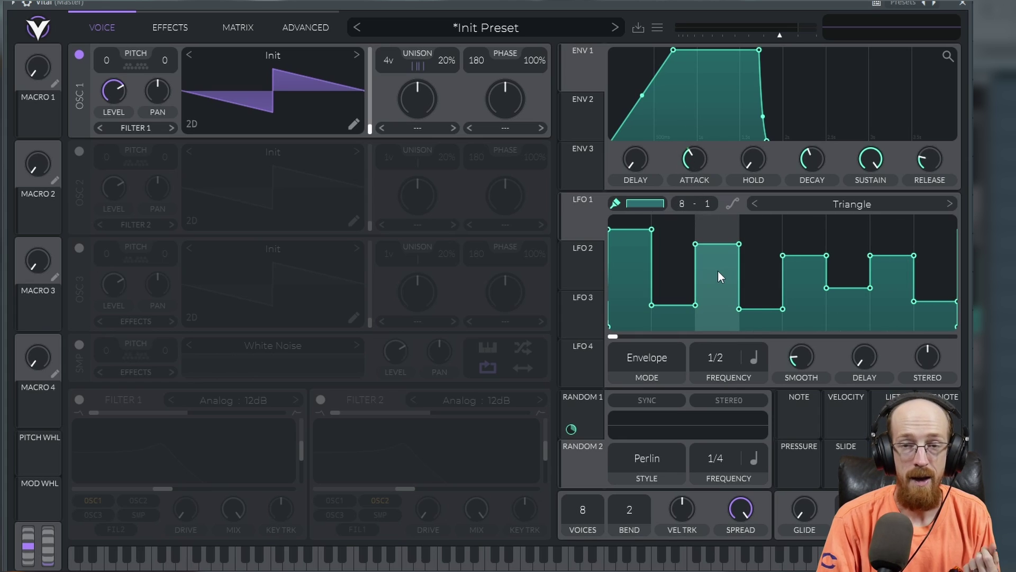